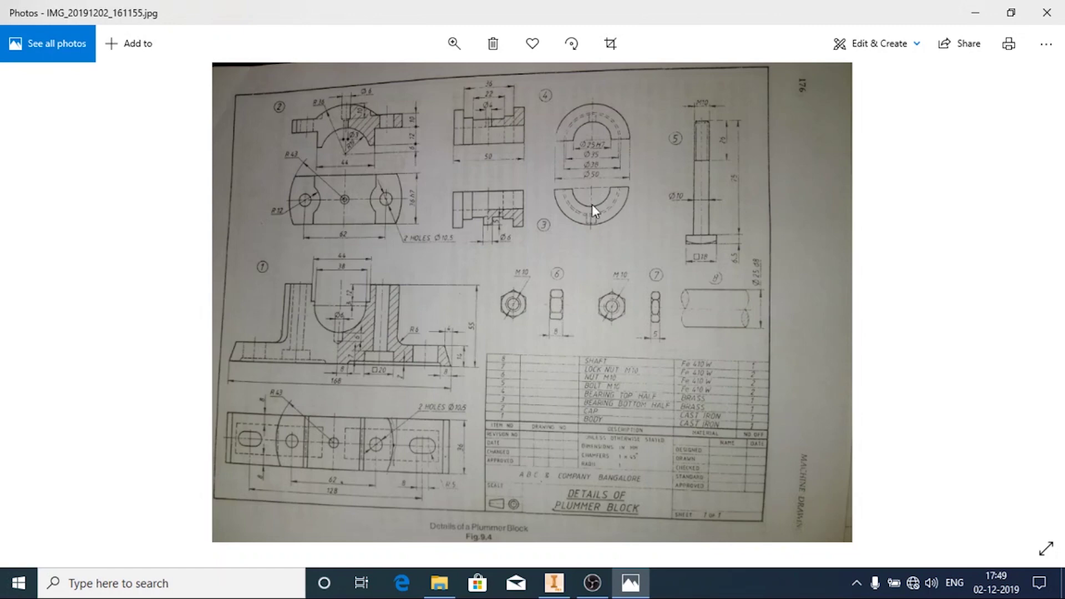
Step: Switch to Autodesk Inventor and create a new metric part from the Standard (mm).ipt template
scroll(564, 164, "up", 5)
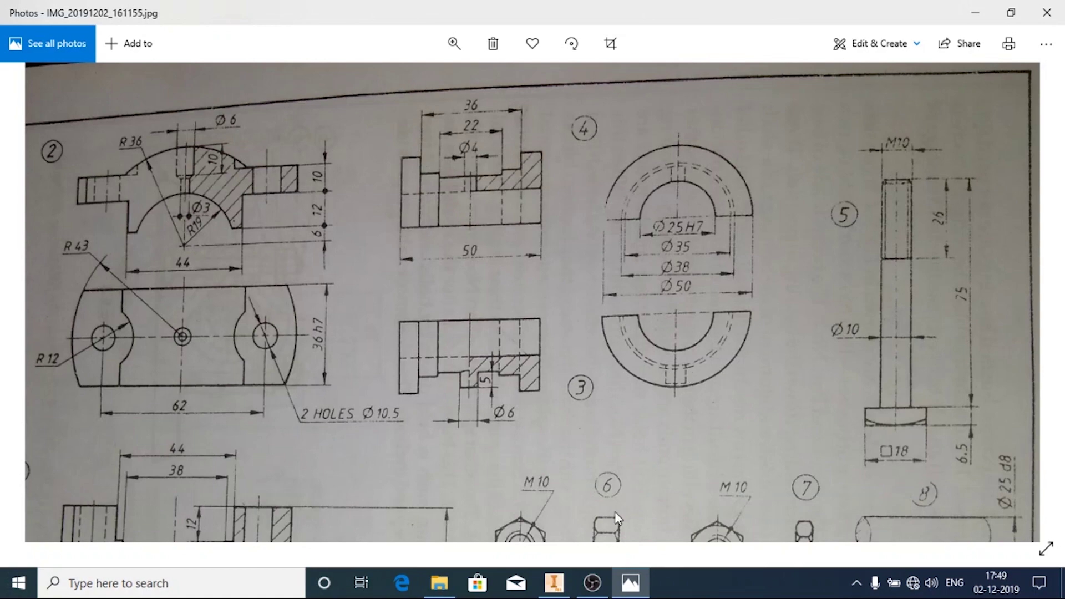
left_click(554, 582)
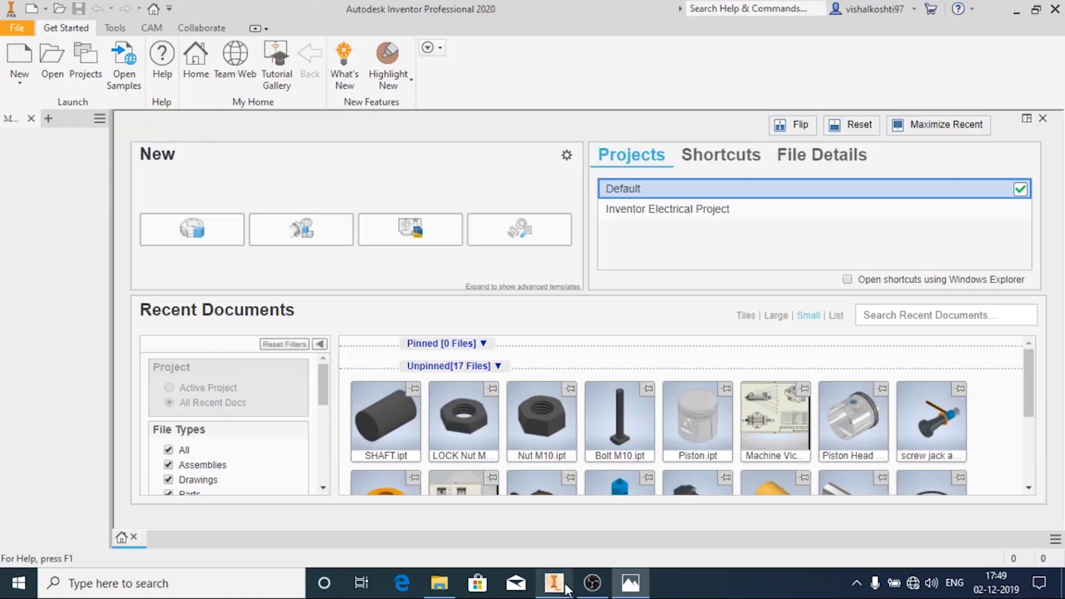
left_click(19, 86)
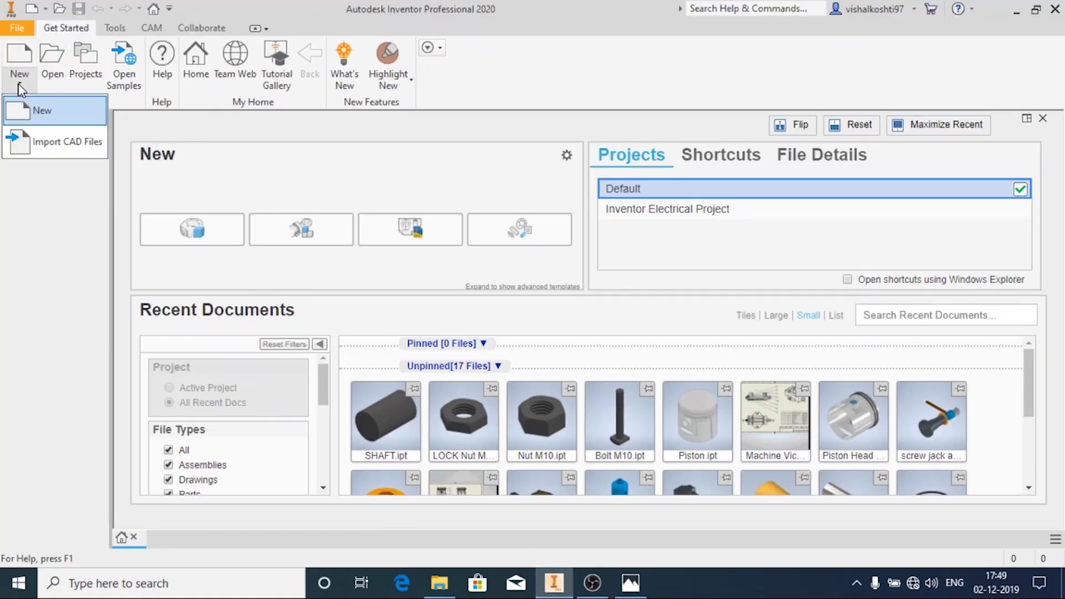
left_click(40, 111)
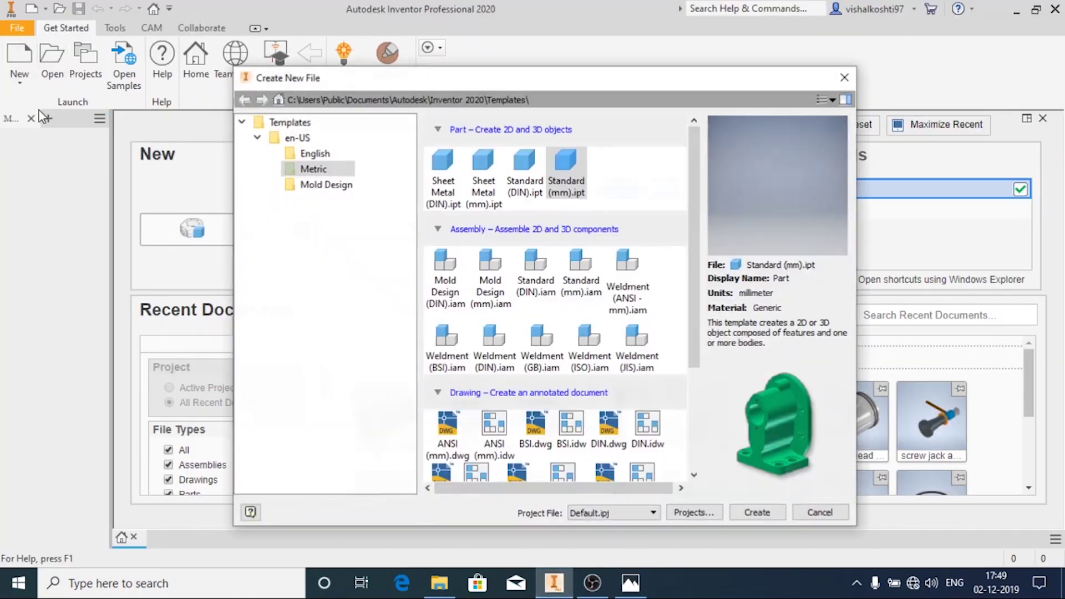
left_click(574, 179)
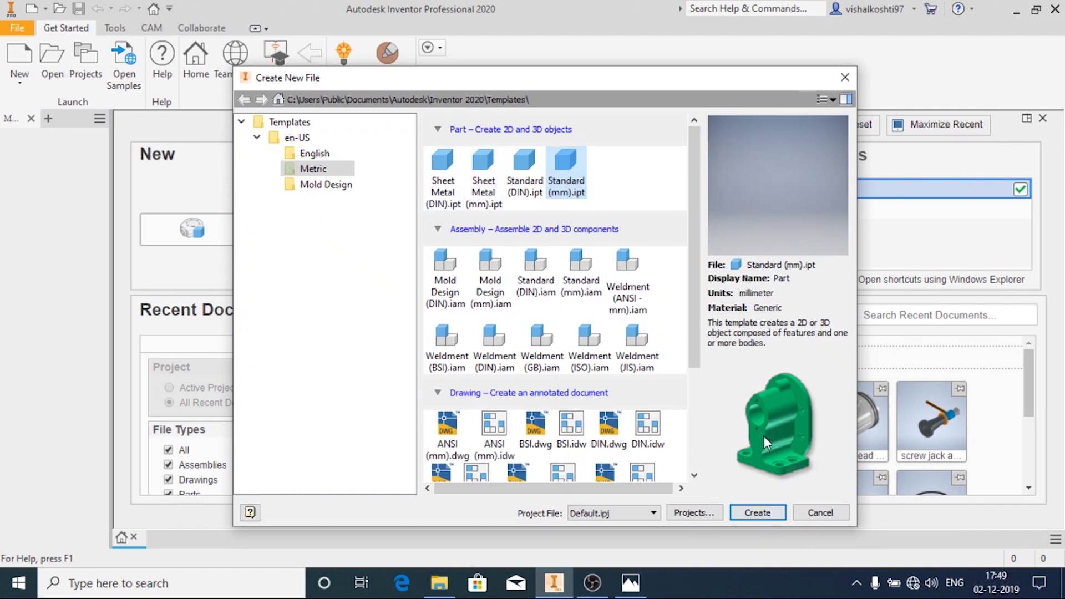
left_click(768, 516)
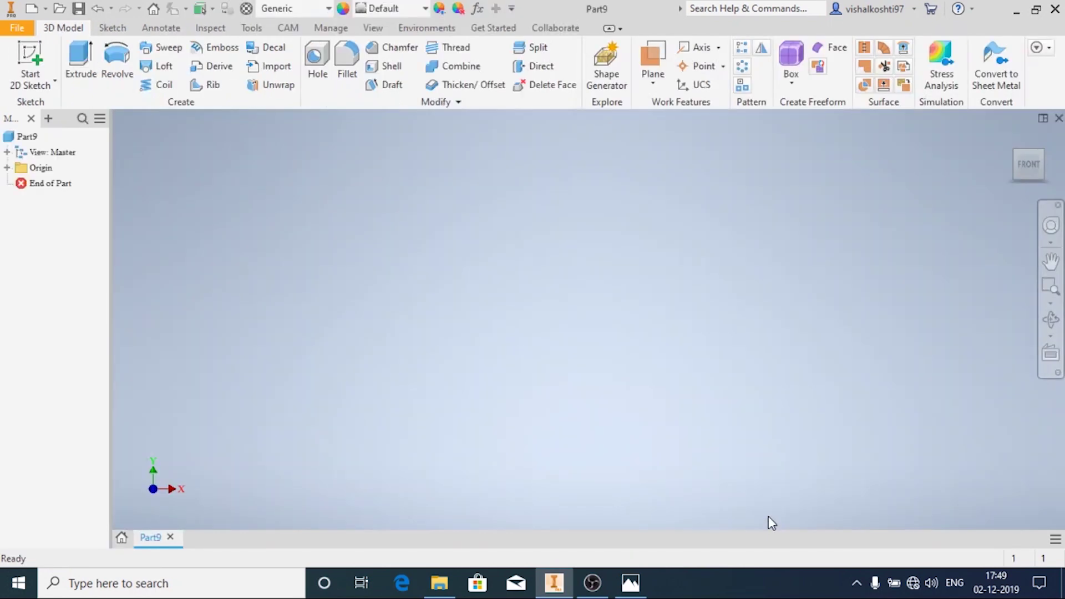
Step: Start a 2D sketch on the front (XY) origin plane
left_click(30, 87)
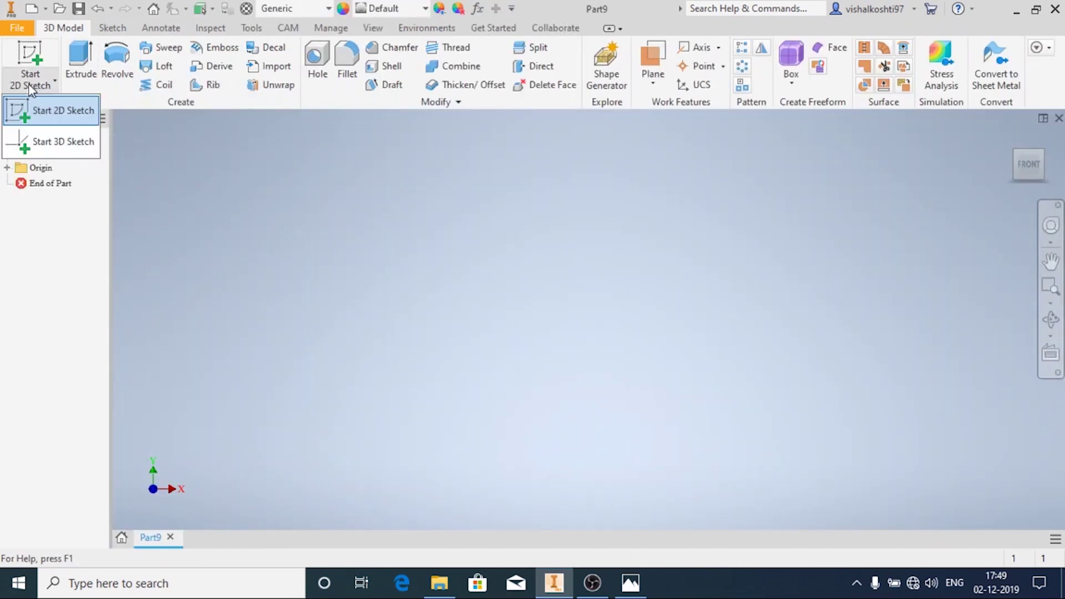
left_click(61, 111)
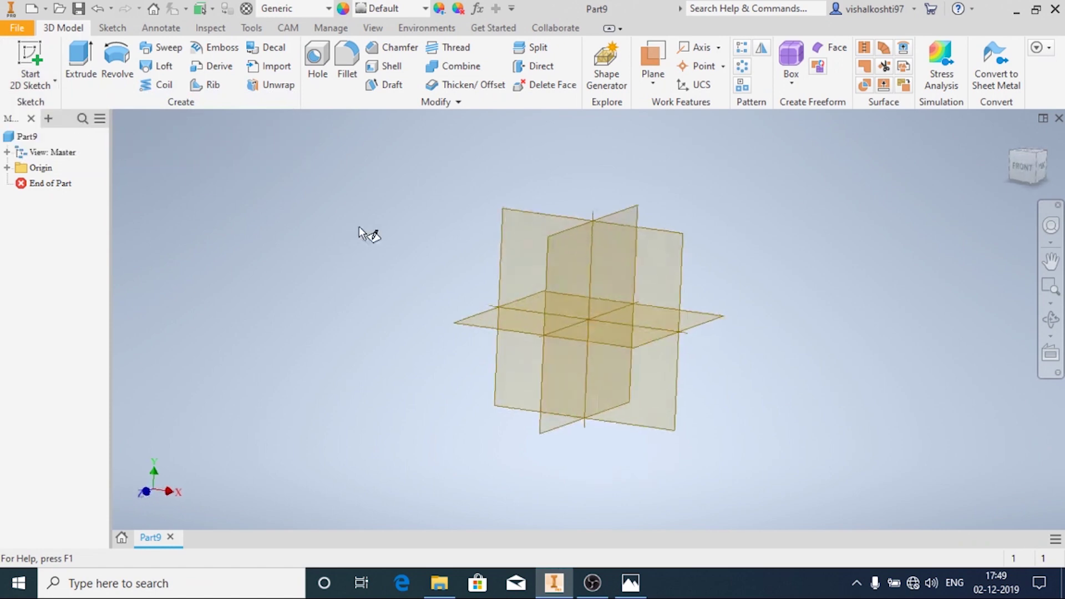
left_click(652, 247)
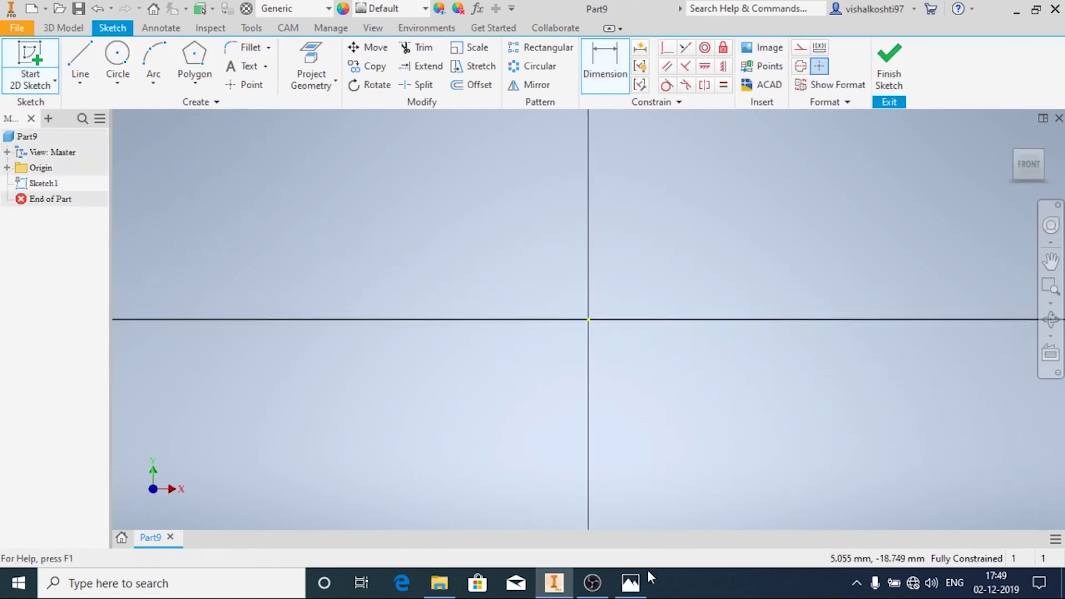
Step: Examine the bearing half views and their dimensions in the plummer block drawing in Photos, and return to the Inventor sketch
left_click(632, 581)
left_click_drag(570, 362, 535, 306)
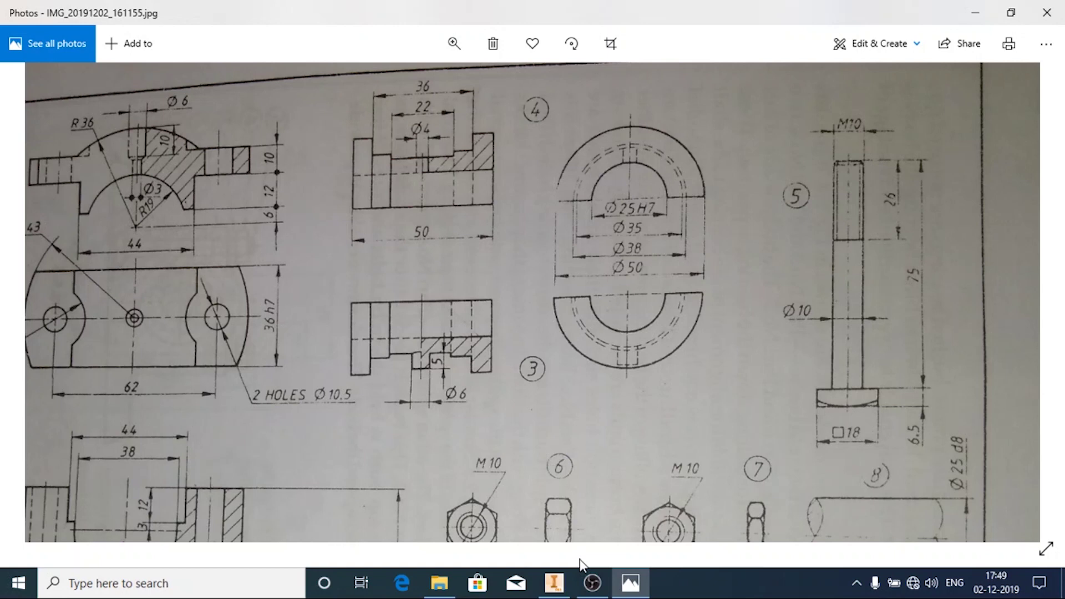
left_click(554, 582)
key("alt+Tab")
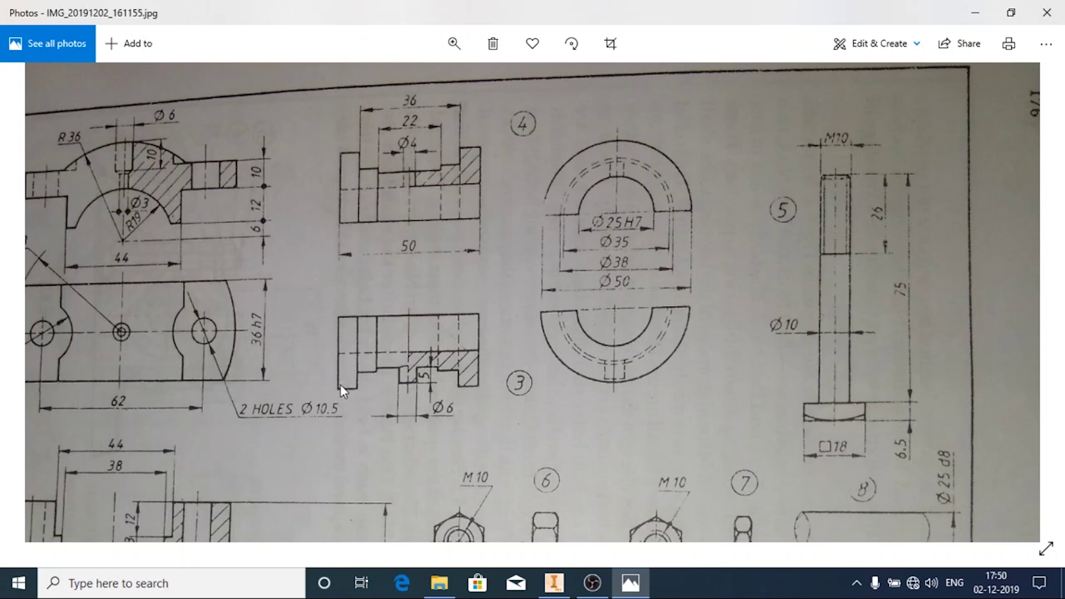
left_click(554, 583)
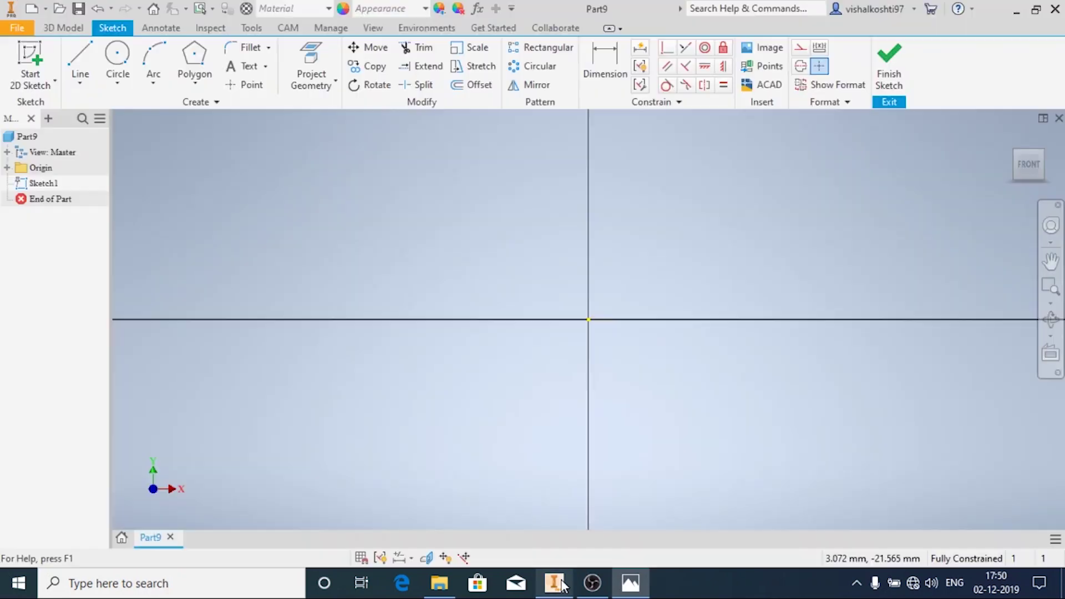
Step: Sketch a closed stepped profile above the origin, from the vertical axis rightward, about 15.4 mm long and 4.4 mm high at its tallest end
left_click(75, 89)
left_click(105, 107)
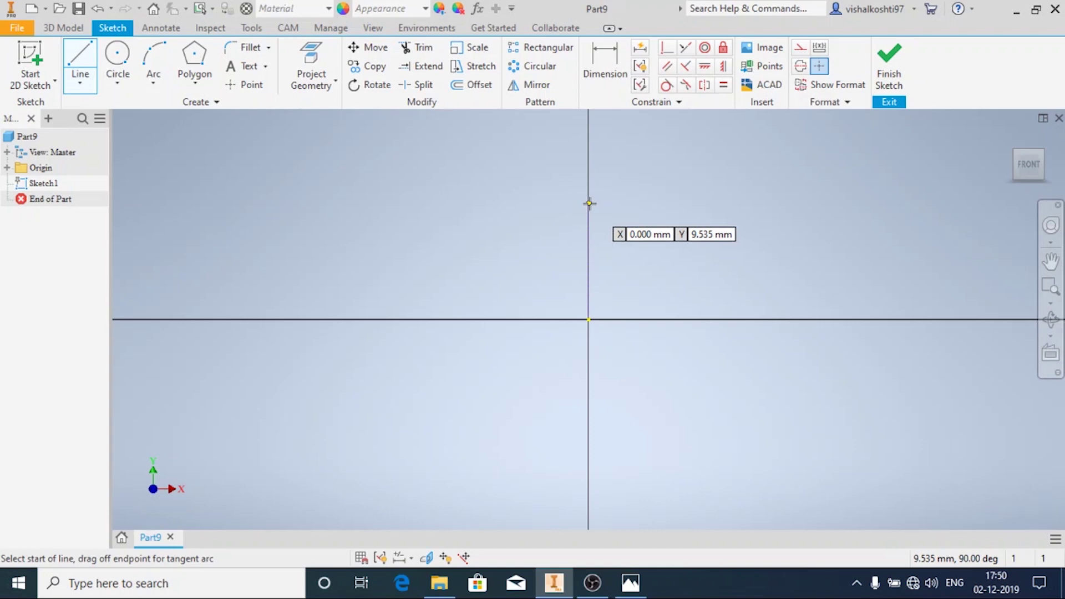
left_click(618, 585)
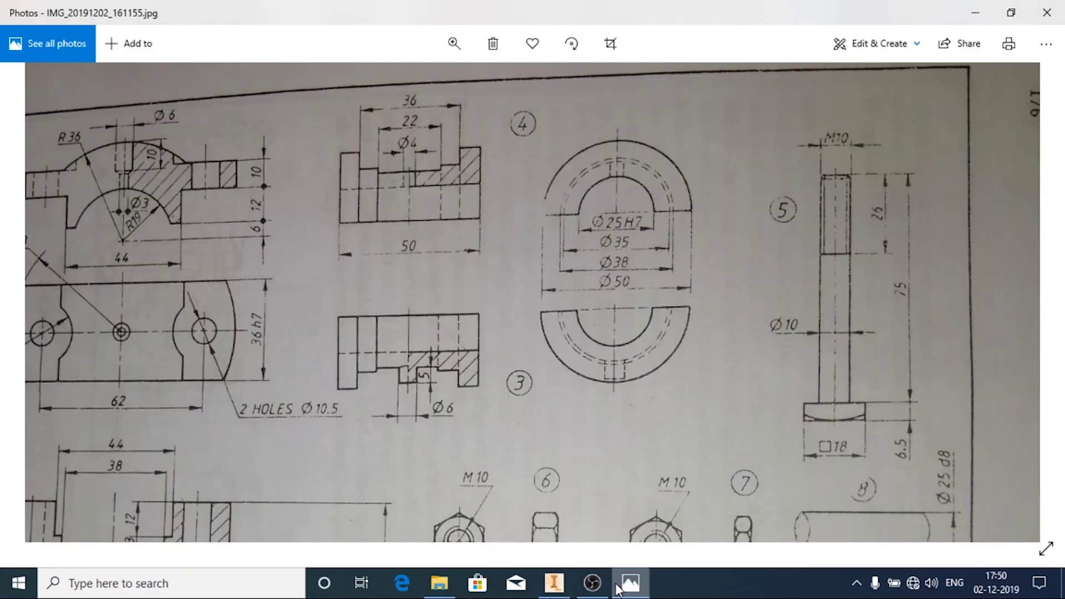
left_click(553, 582)
left_click(588, 217)
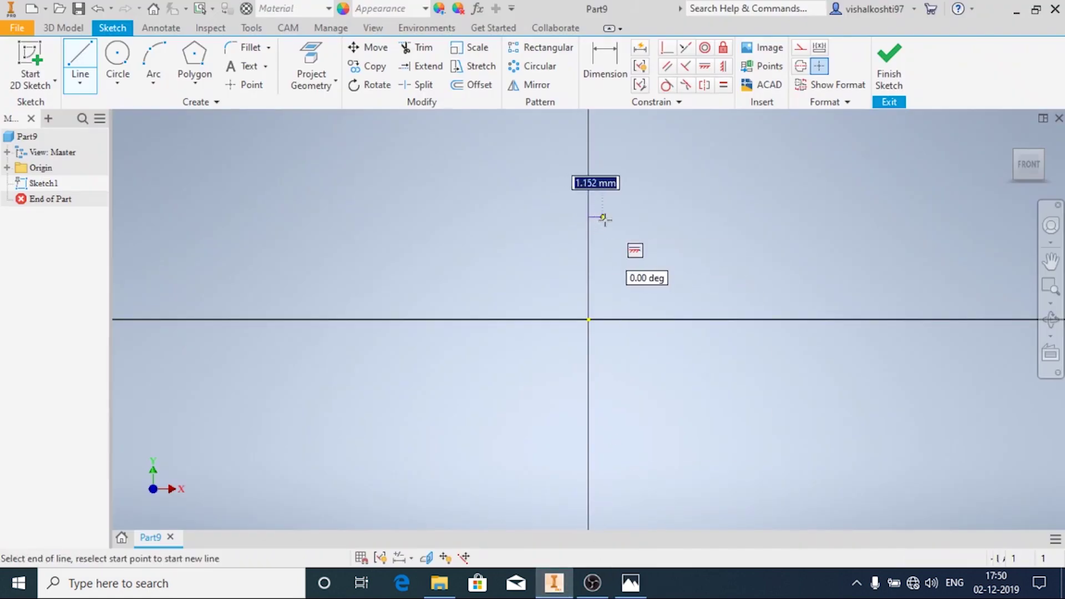
left_click(654, 207)
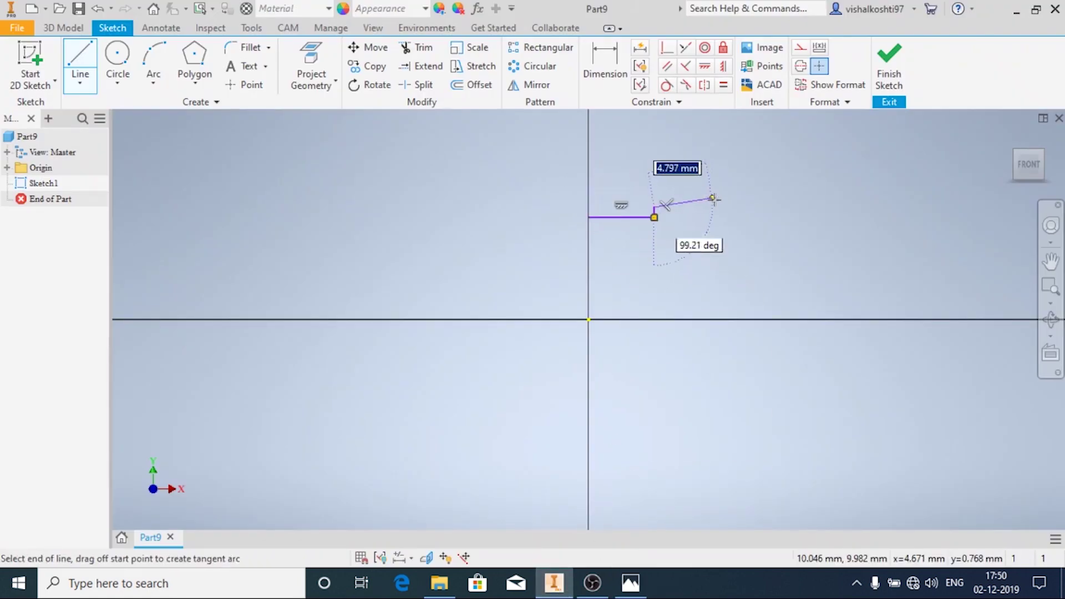
left_click(710, 207)
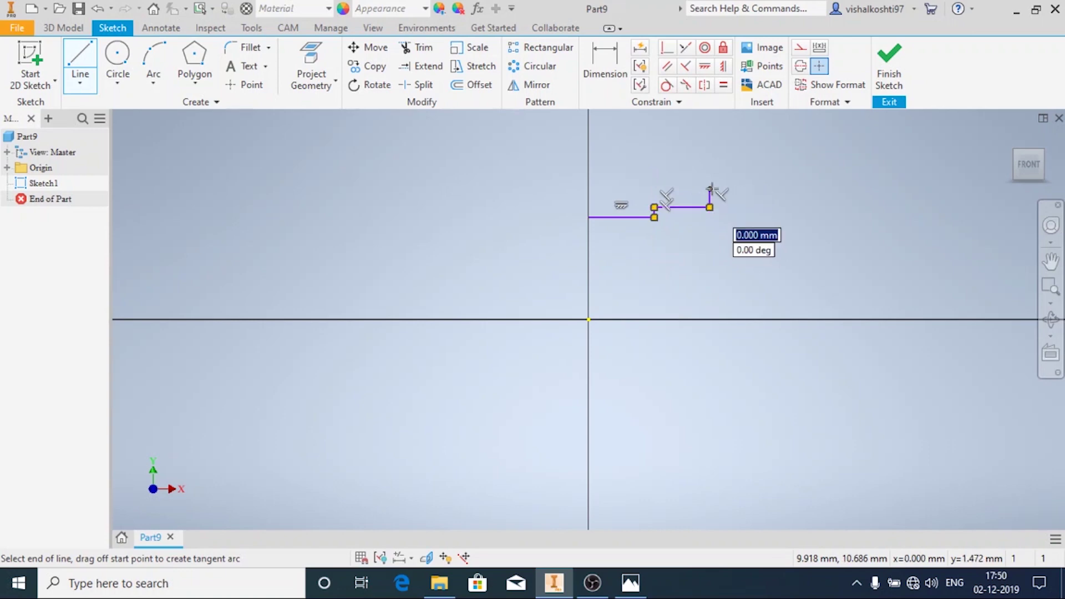
left_click(709, 190)
left_click(776, 189)
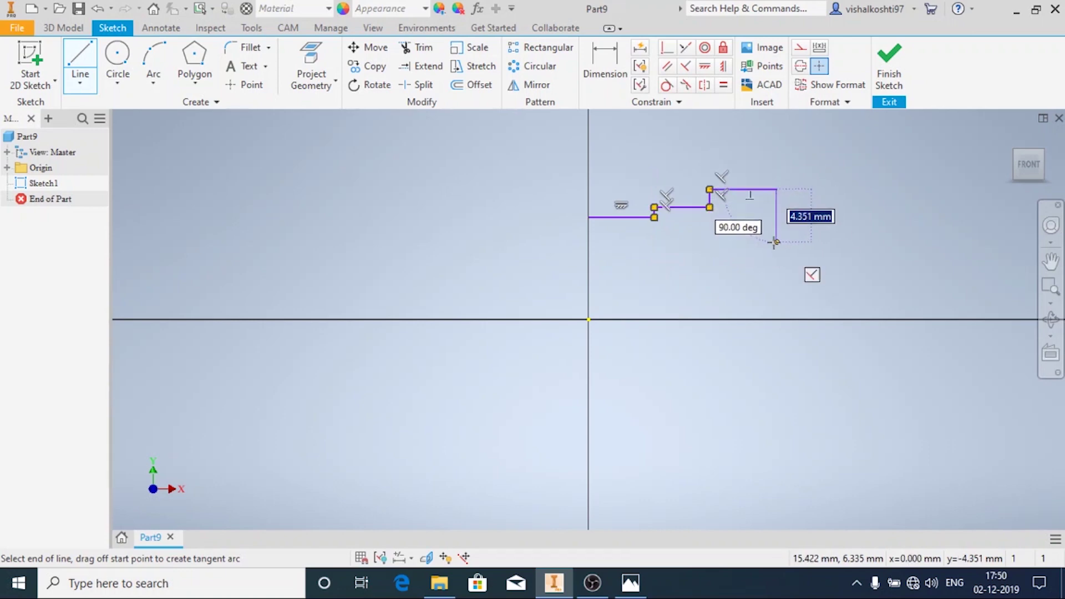
left_click(776, 242)
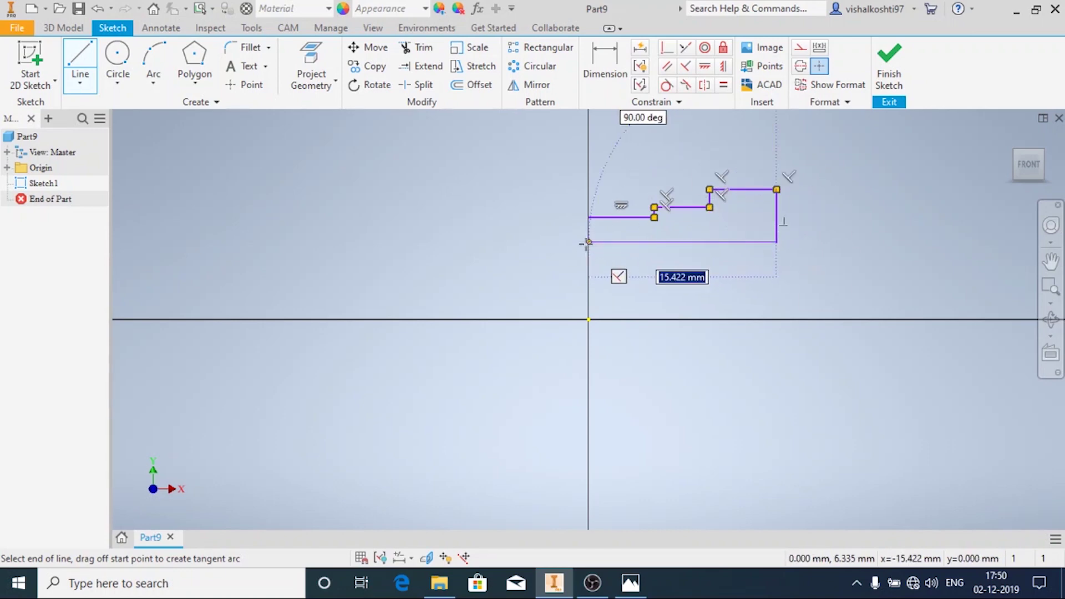
left_click(588, 242)
left_click(589, 217)
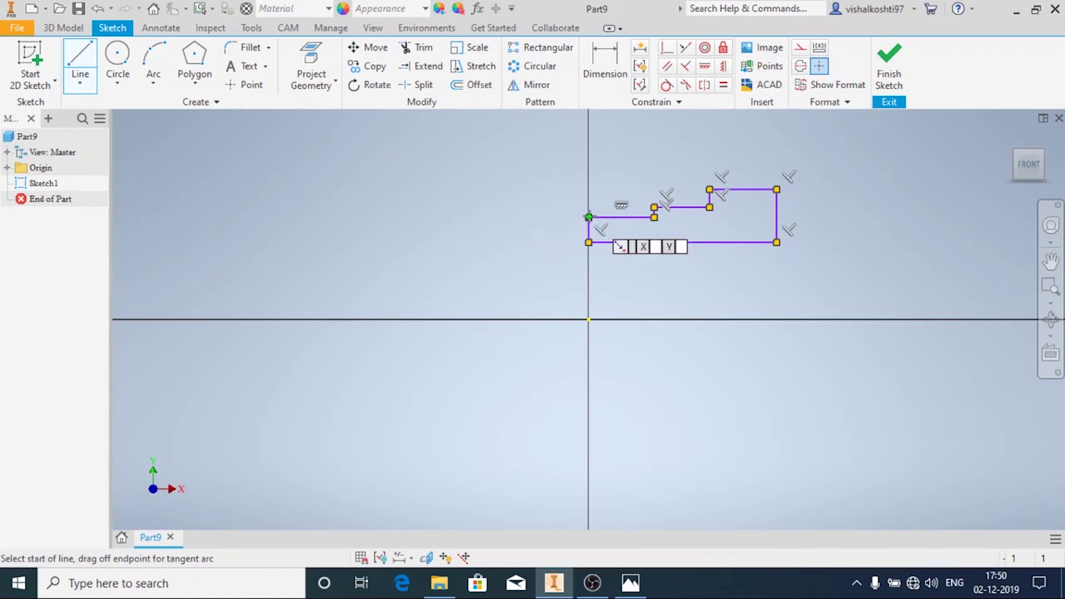
Step: Dimension the horizontal distance from the origin to the profile's tall end edge as 50/2 mm, after checking the bearing length in the drawing
left_click(605, 67)
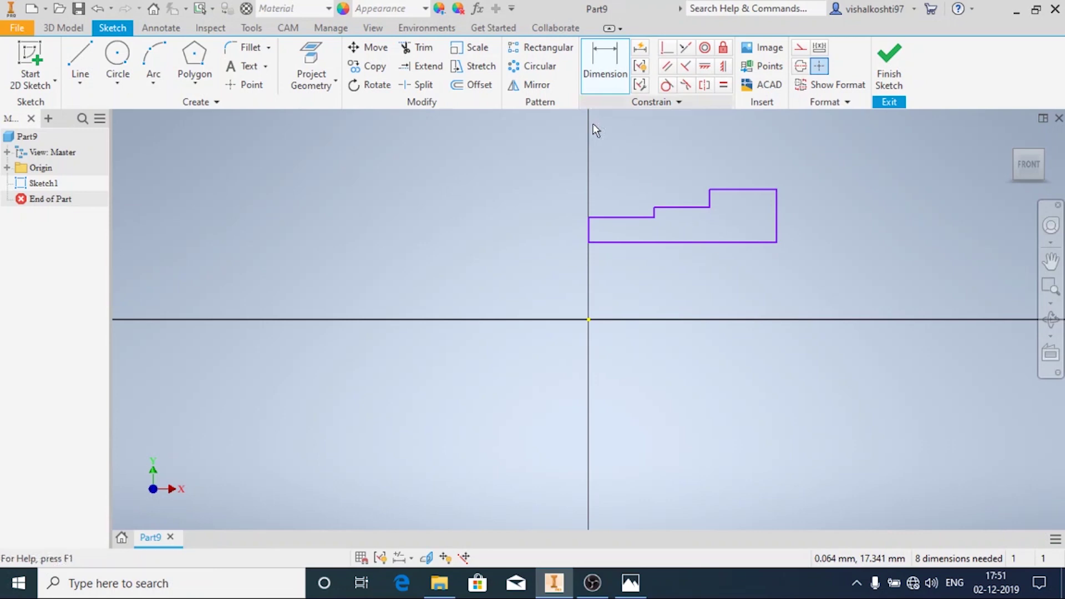
left_click(778, 209)
left_click(589, 320)
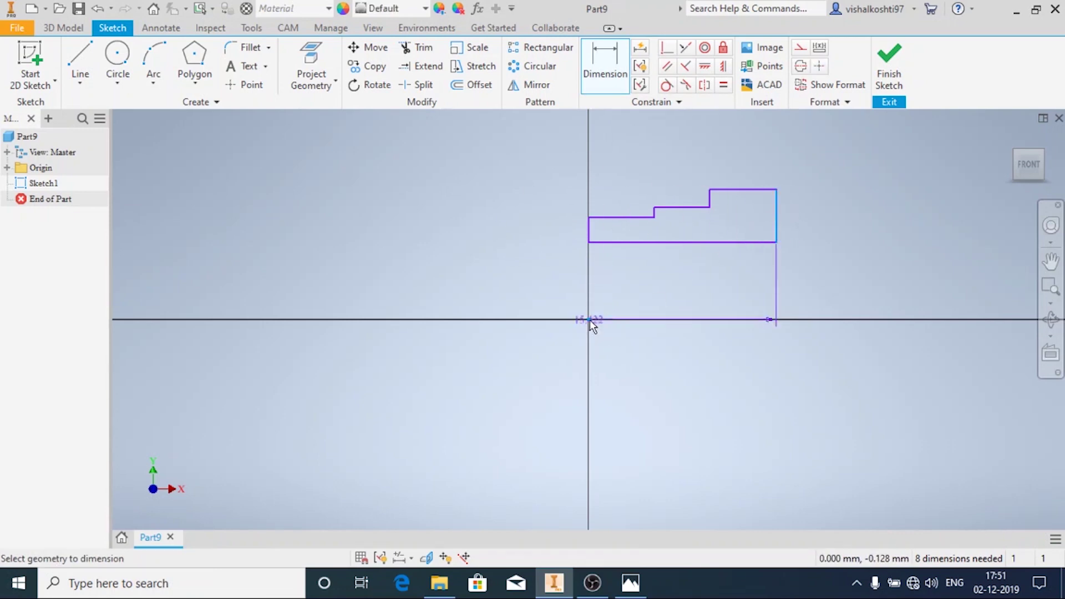
left_click(661, 408)
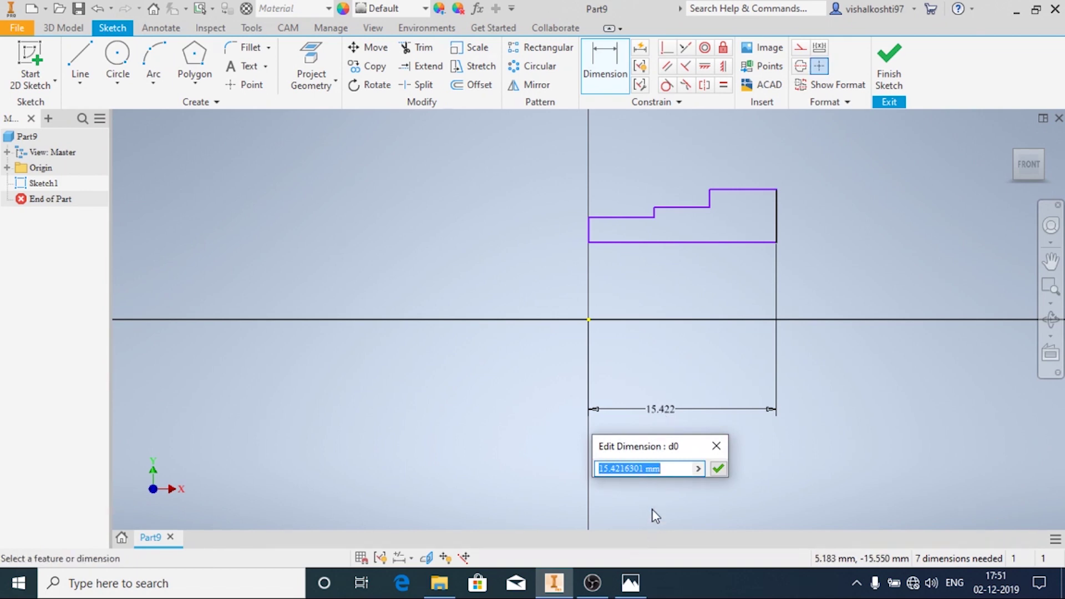
left_click(630, 582)
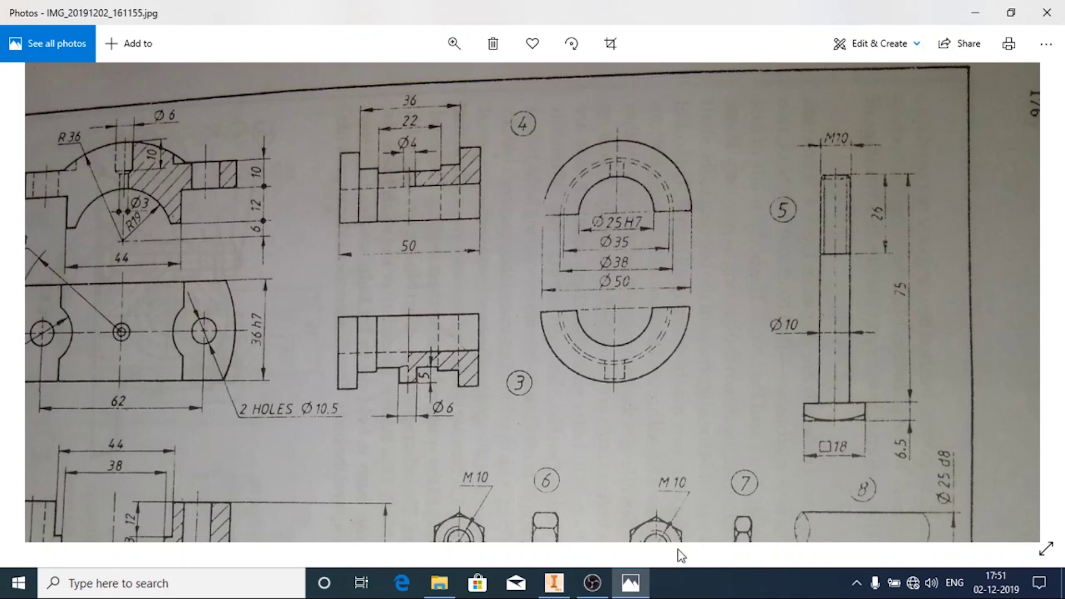
left_click(554, 582)
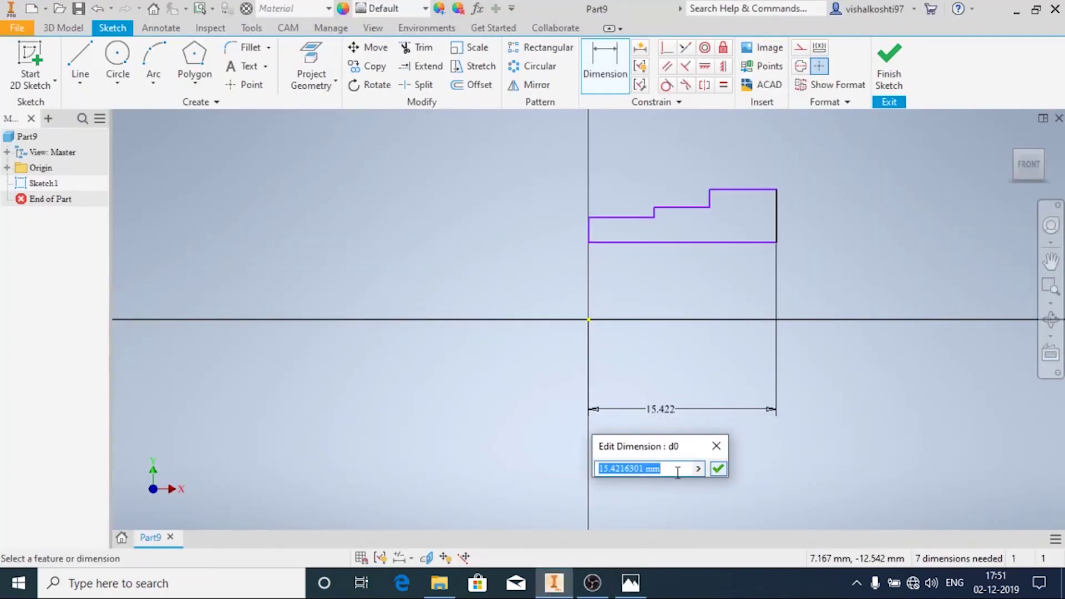
type("2")
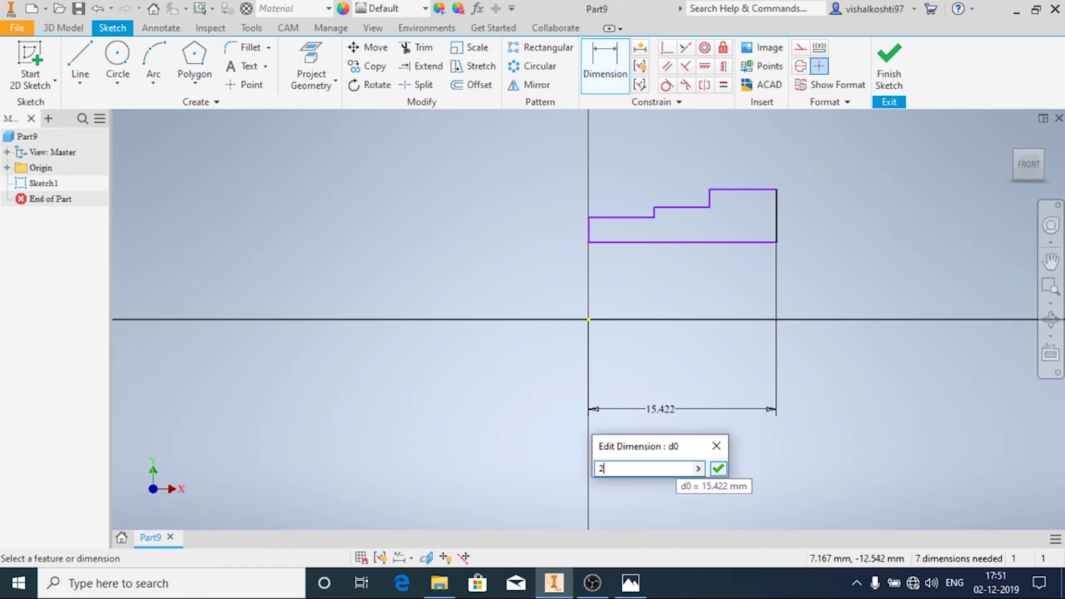
key("BackSpace")
type("50/3")
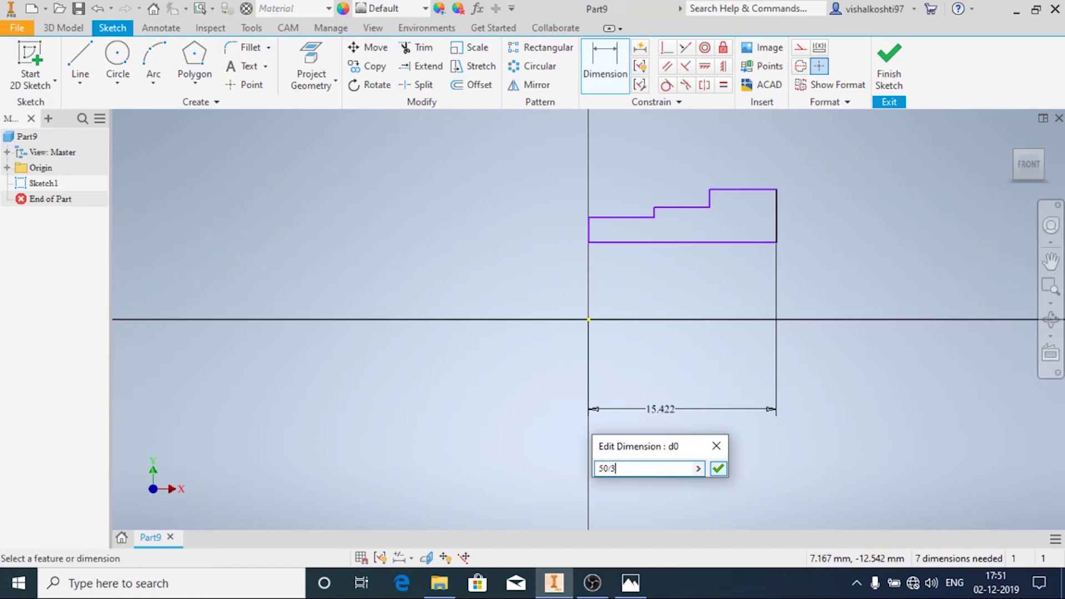
type("/2")
key("Return")
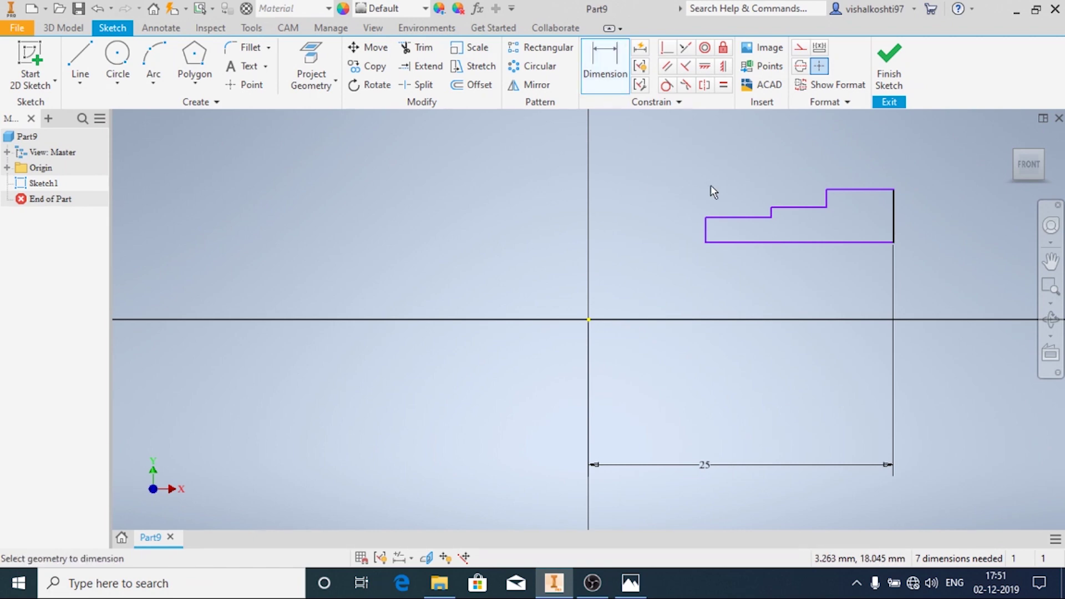
Step: Dimension the length of the profile's bottom edge as 25 mm
left_click(763, 239)
left_click(759, 380)
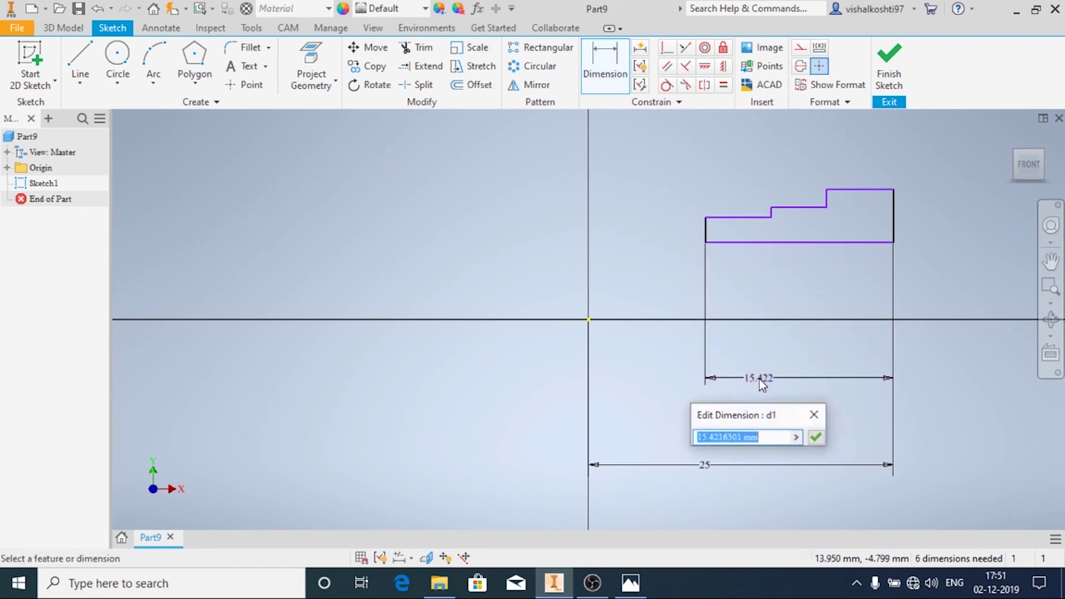
type("25")
key("Return")
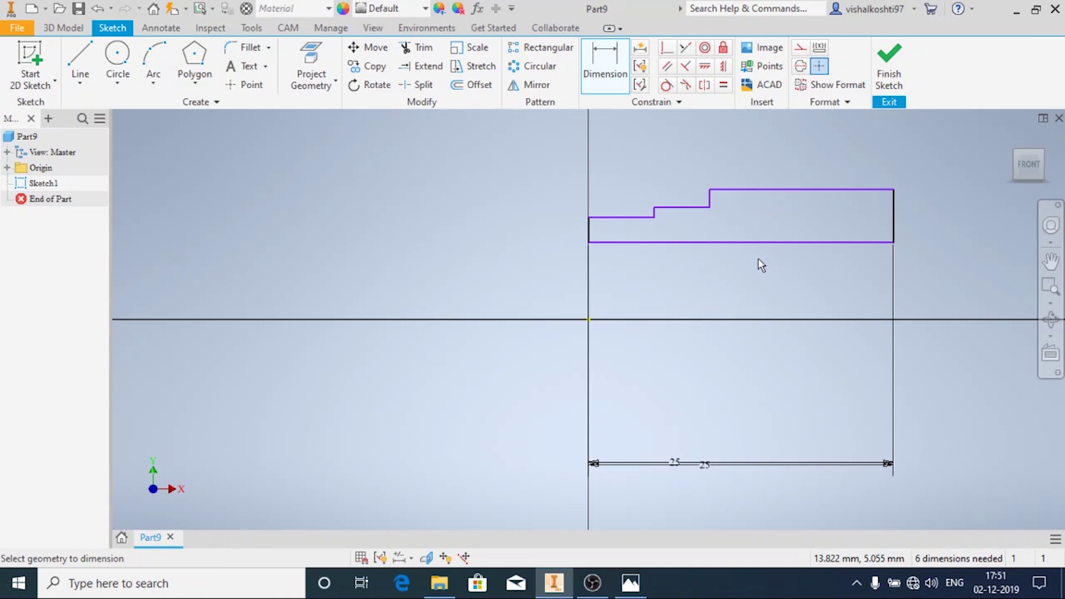
key("Escape")
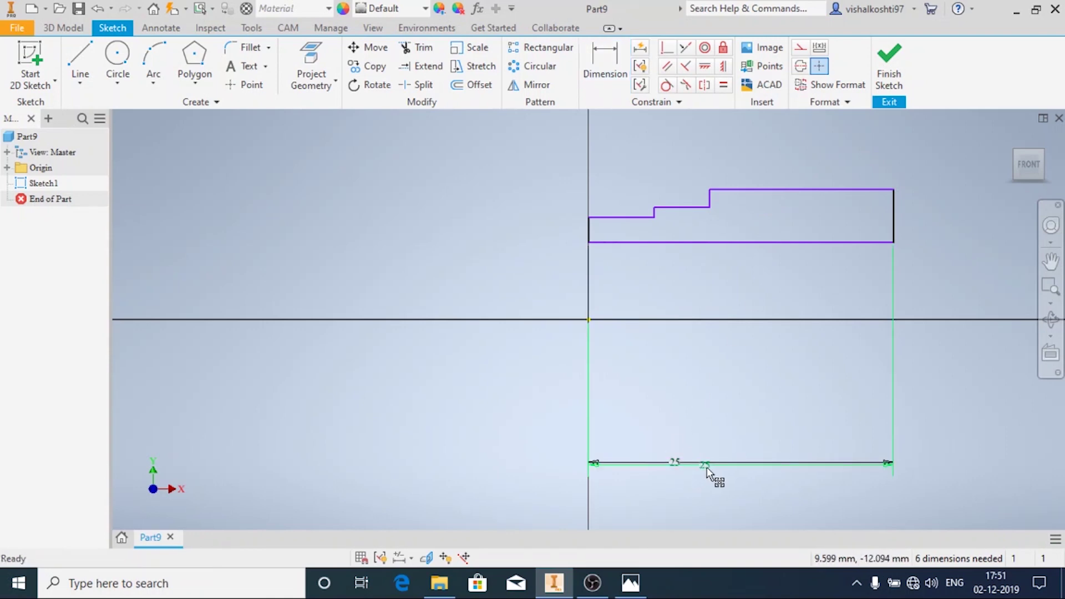
Step: Undo the 25 mm length dimension on the profile's bottom edge
left_click(707, 467)
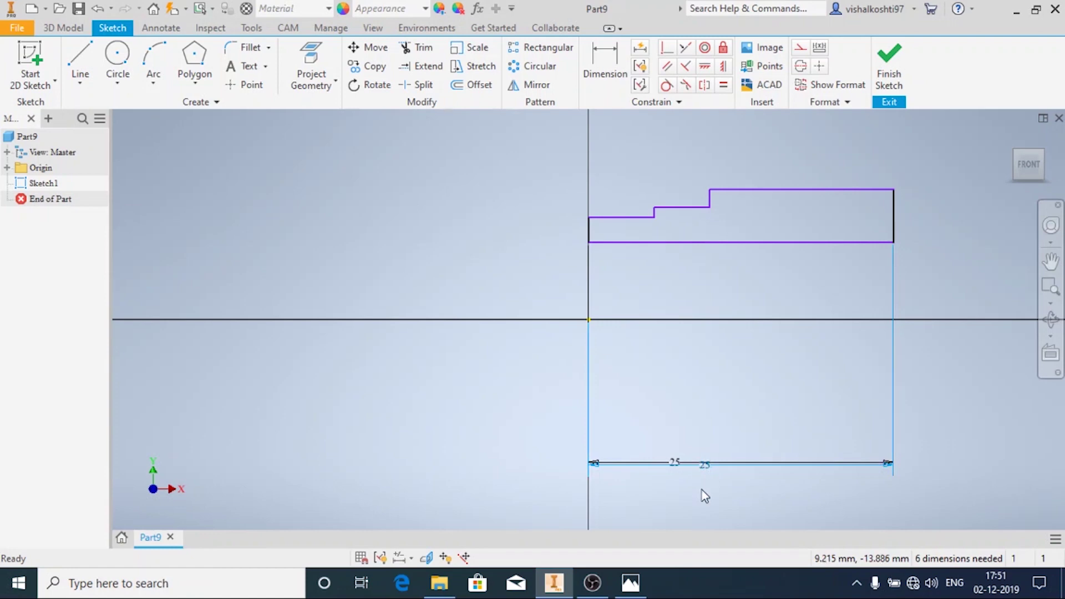
key("ctrl+z")
key("ctrl+z")
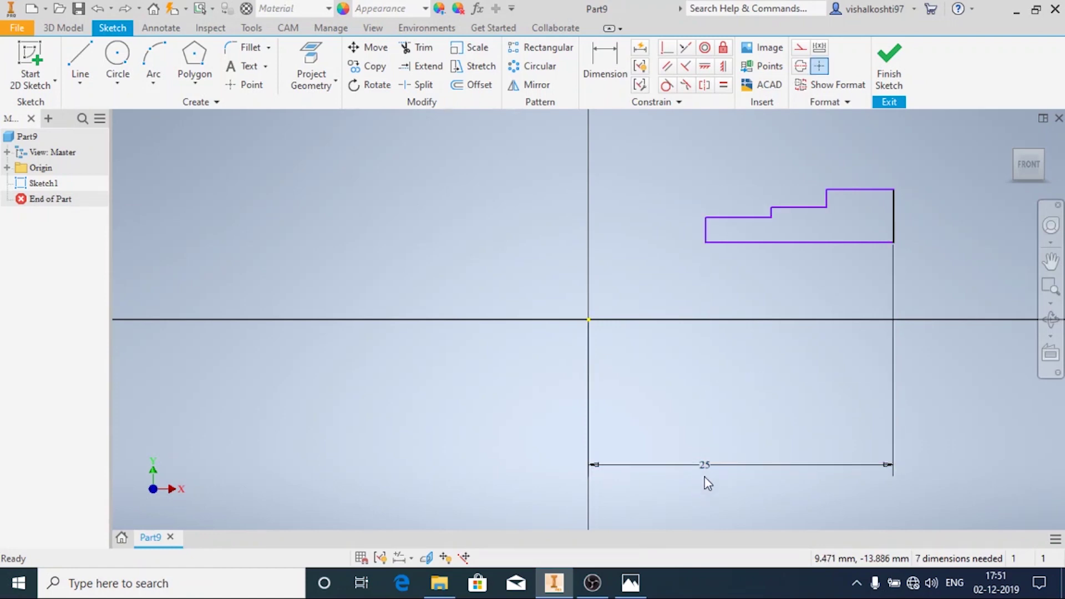
Step: Apply a coincident constraint between the profile's short end edge and the origin so the edge lies on the vertical axis
left_click(724, 68)
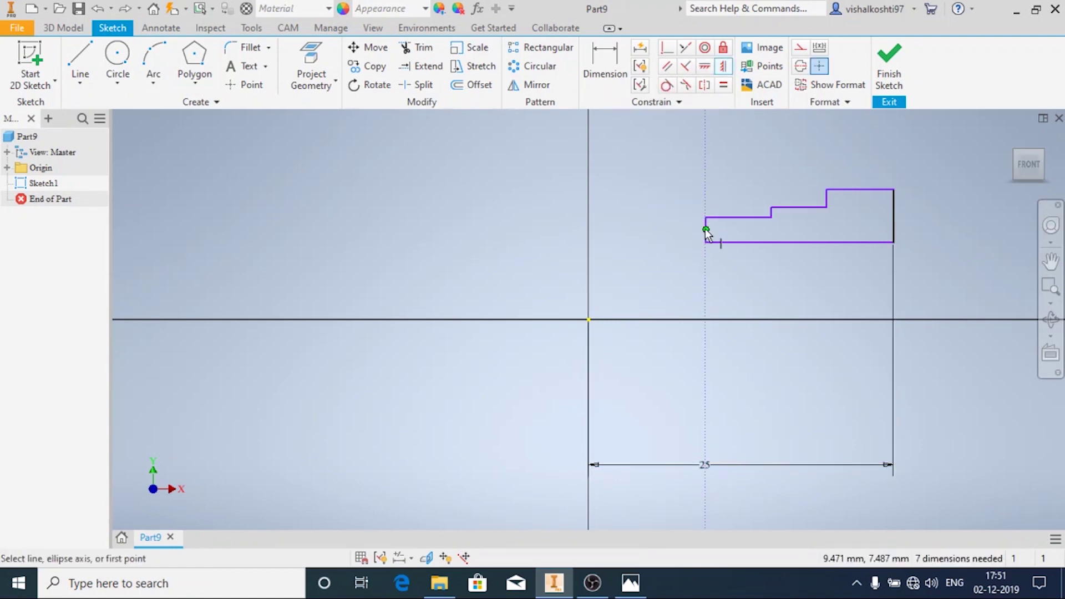
left_click(705, 229)
left_click(708, 230)
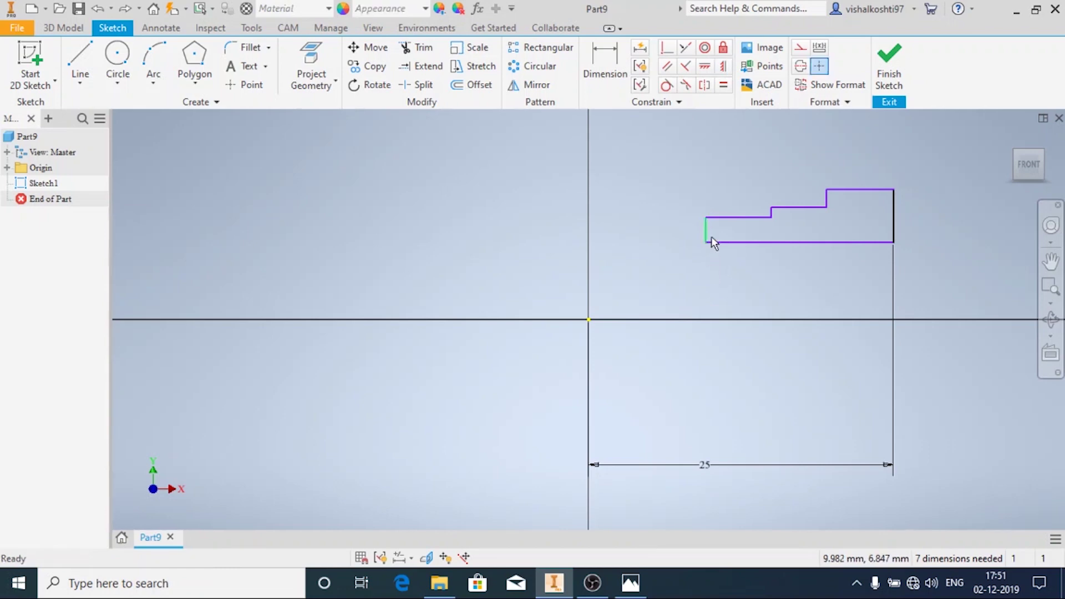
left_click(589, 320)
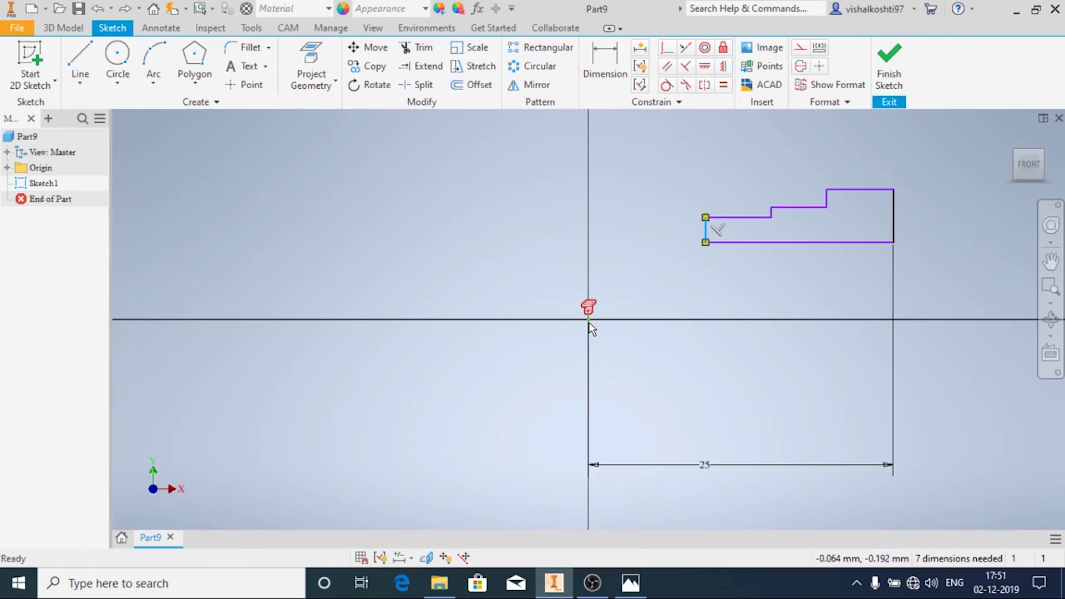
left_click(665, 50)
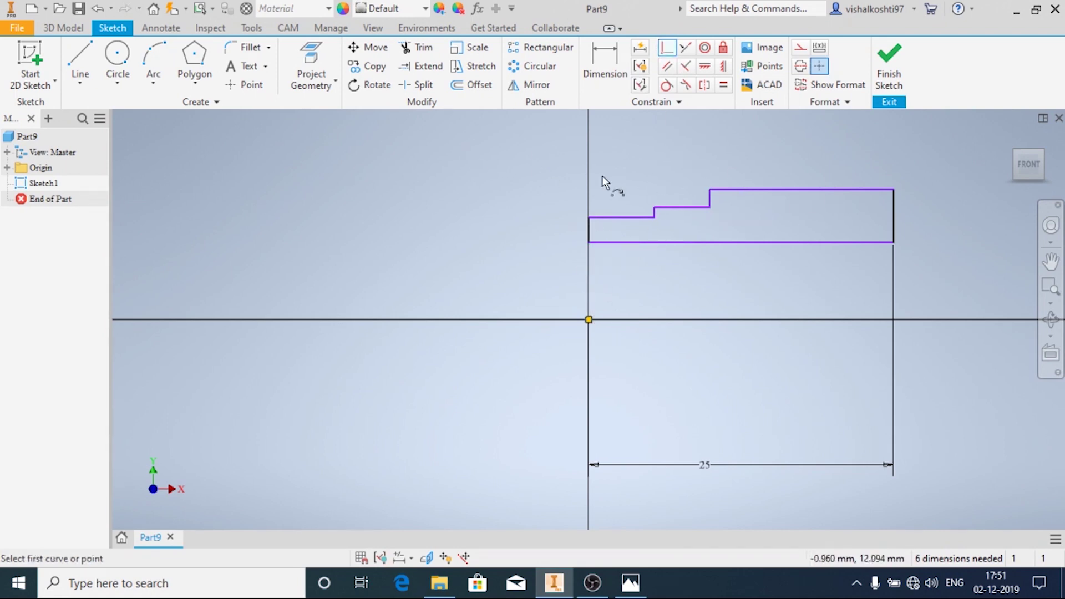
key("Escape")
mouse_move(588, 232)
left_mouse_down()
mouse_move(637, 238)
mouse_move(608, 244)
mouse_move(605, 233)
left_mouse_up()
Step: Dimension the horizontal distance from the origin to the first step's vertical edge as 22/2 mm, after checking the drawing
left_click(598, 76)
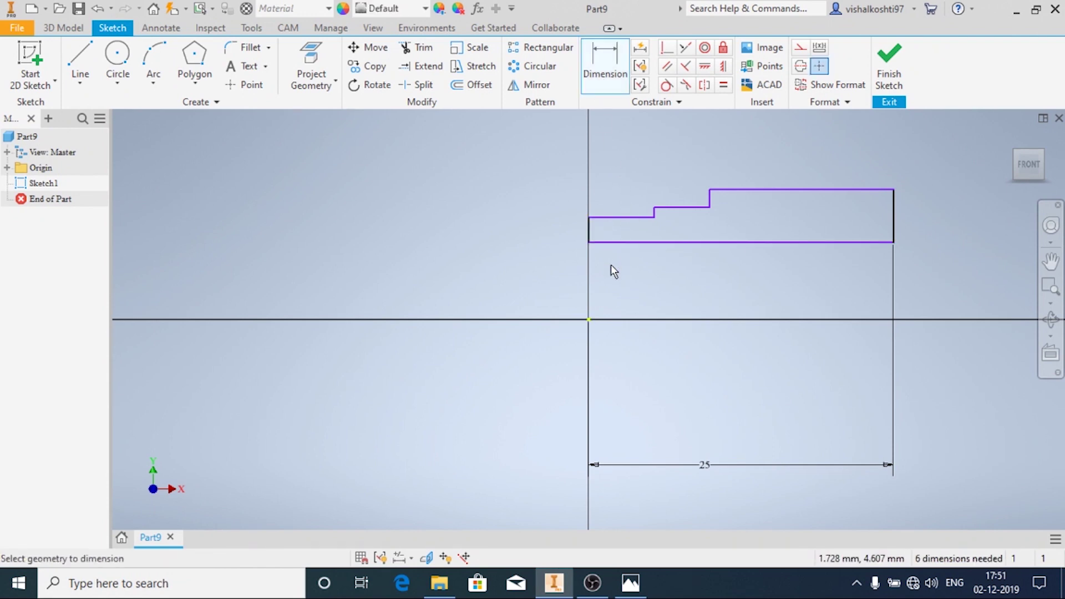
left_click(630, 582)
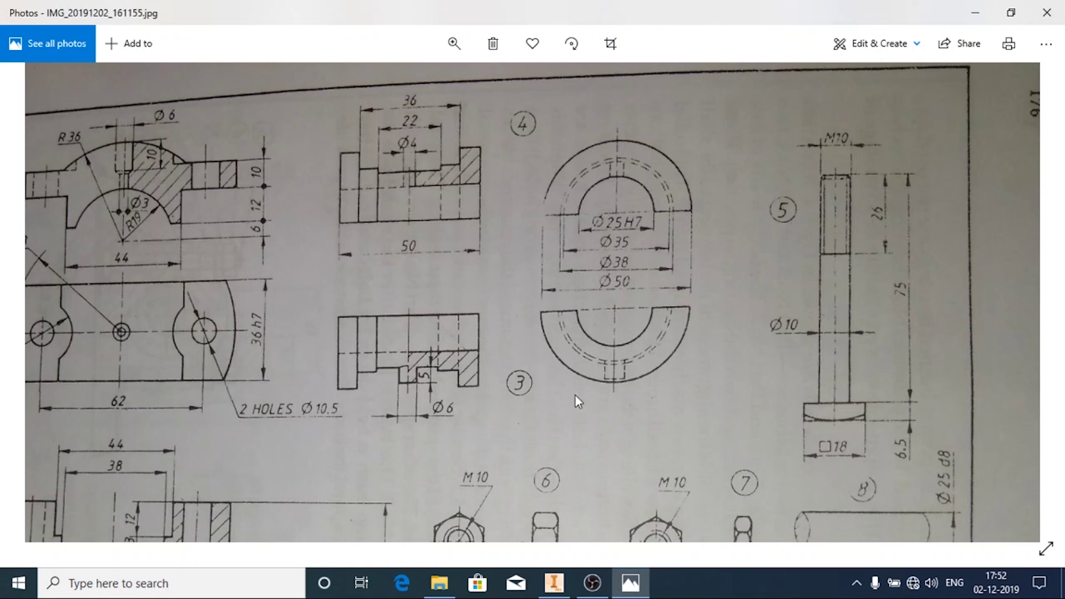
left_click(553, 582)
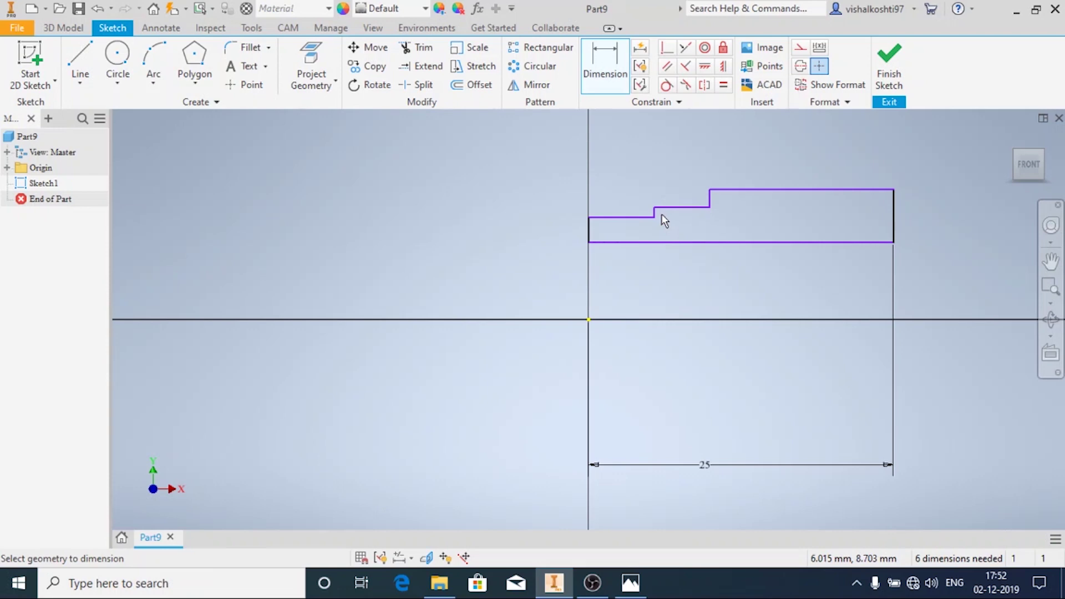
scroll(654, 213, "up", 8)
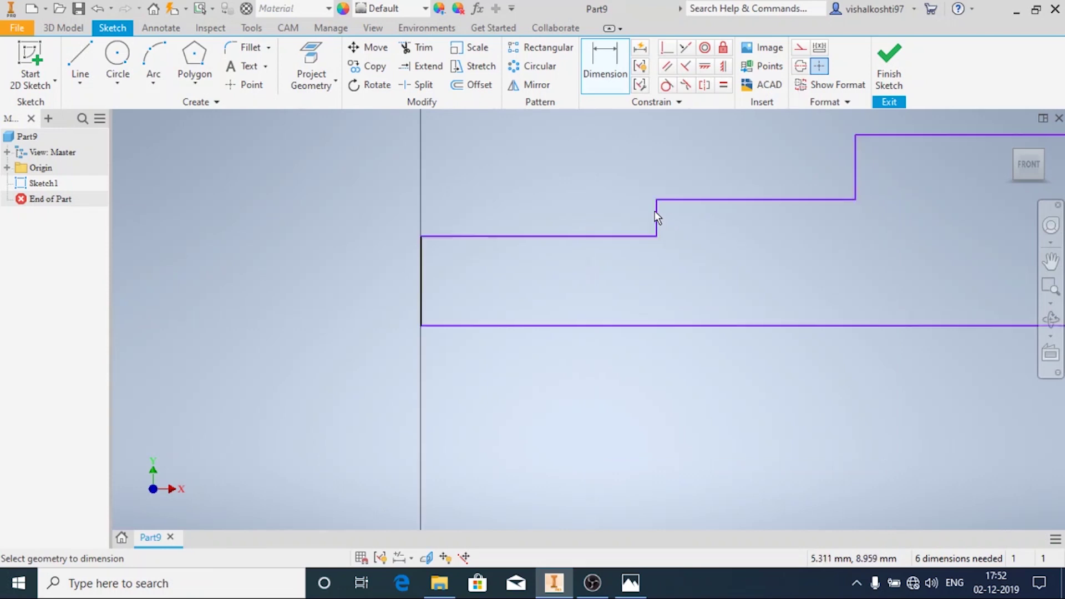
left_click(659, 214)
scroll(660, 214, "down", 5)
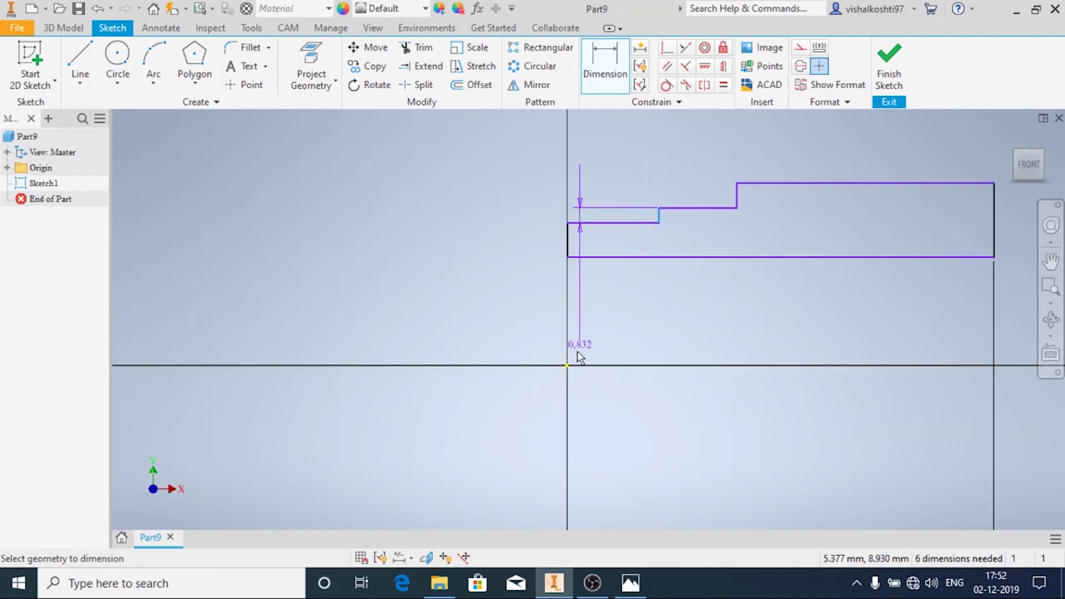
left_click(569, 367)
left_click(619, 183)
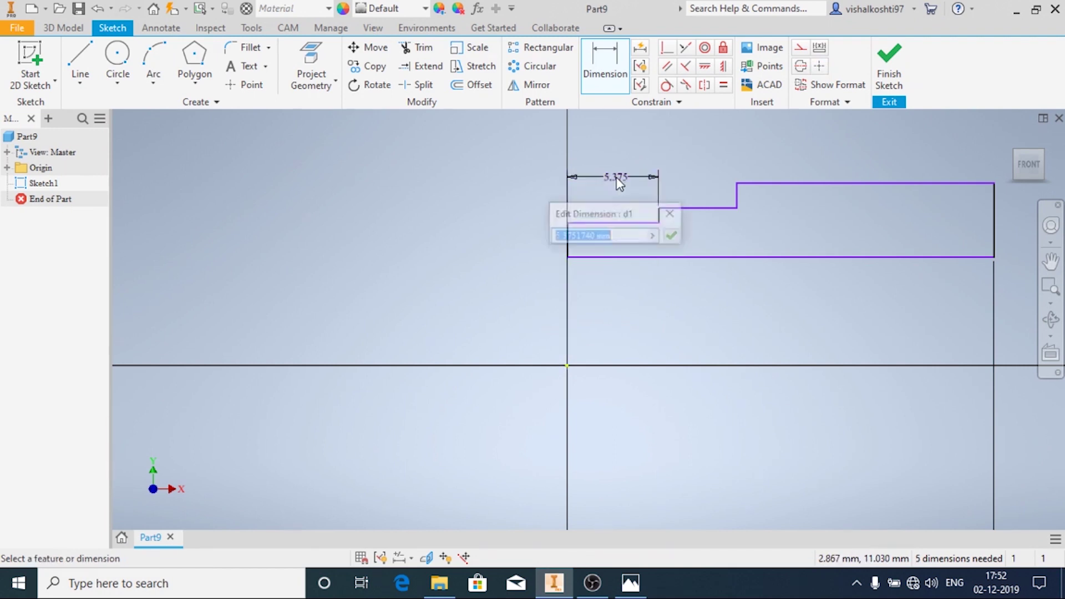
type("11")
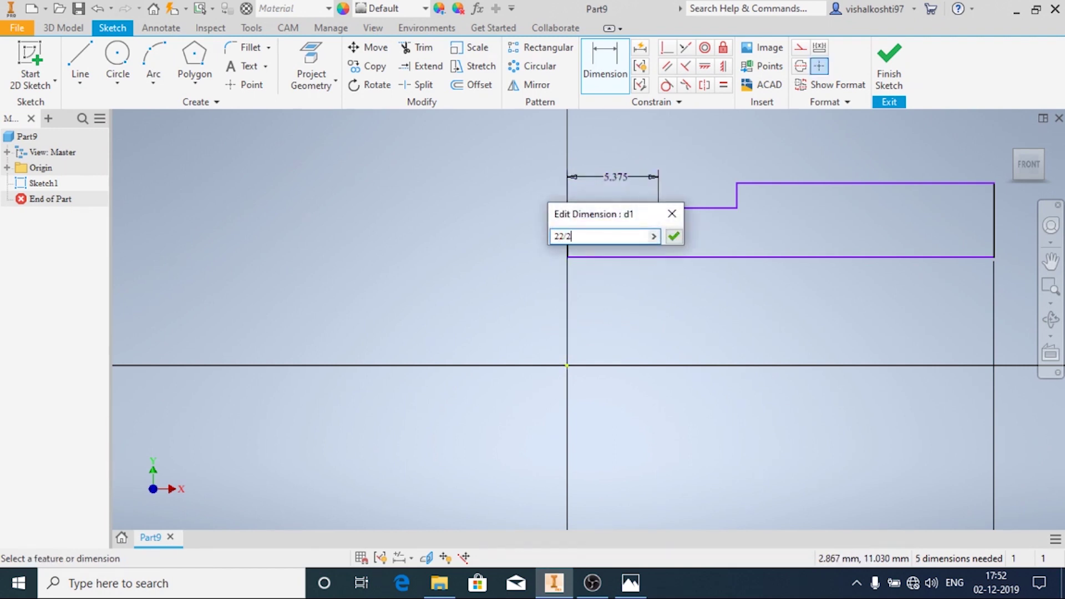
key("Return")
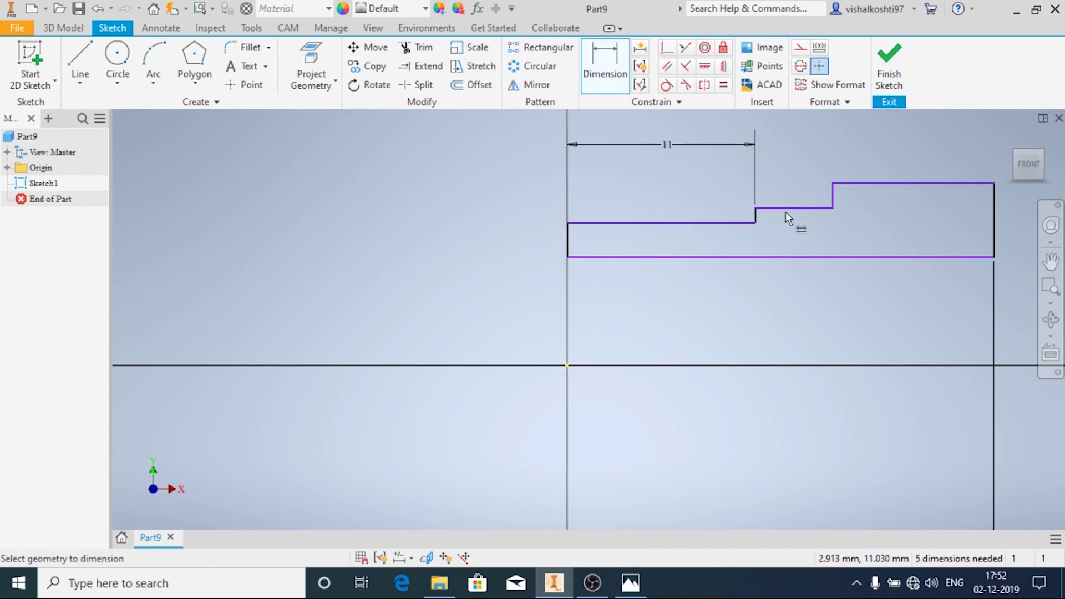
Step: Dimension the horizontal distance from the origin to the second step's vertical edge as 36/2 mm, after checking the drawing
left_click(835, 196)
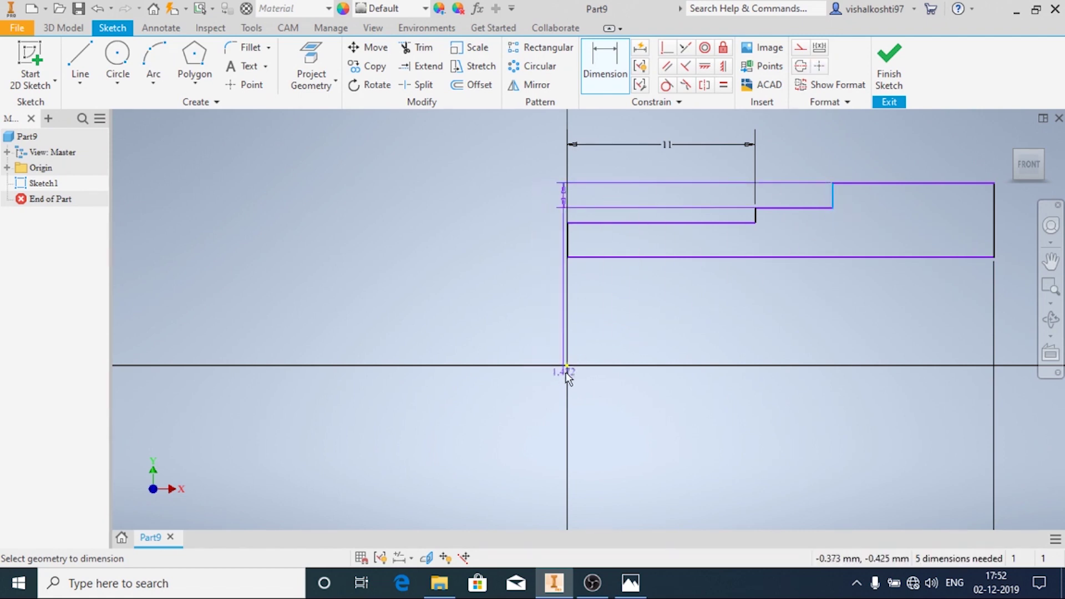
left_click(567, 371)
left_click(732, 132)
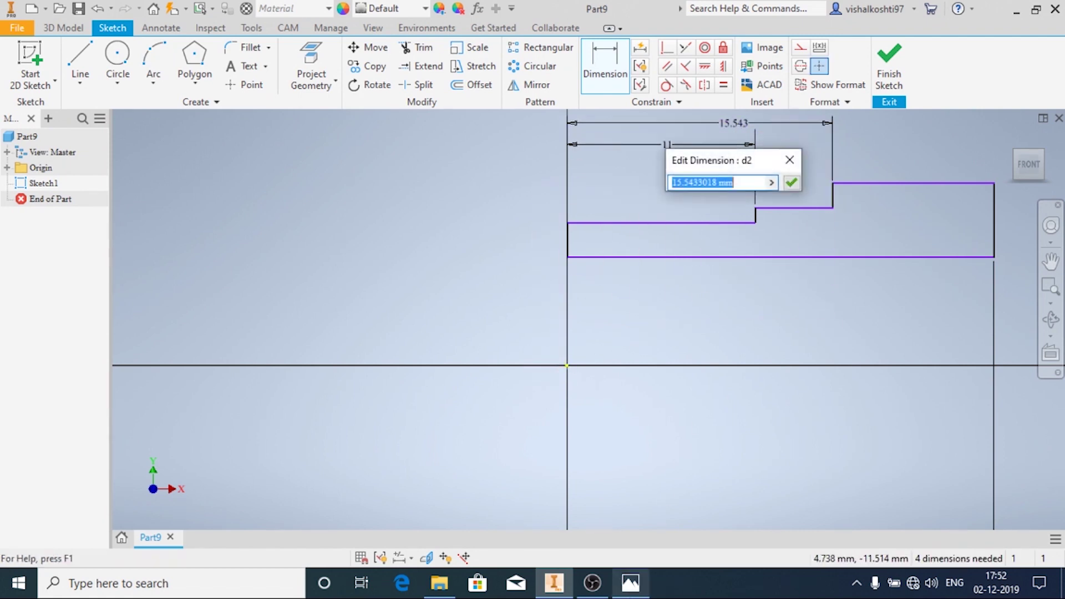
left_click(630, 582)
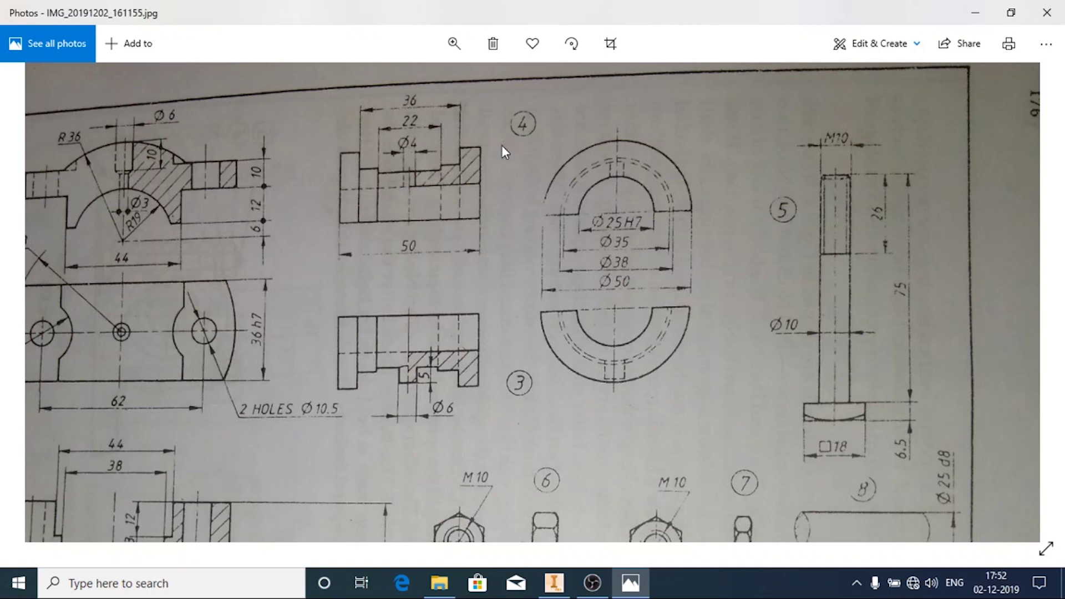
left_click(554, 580)
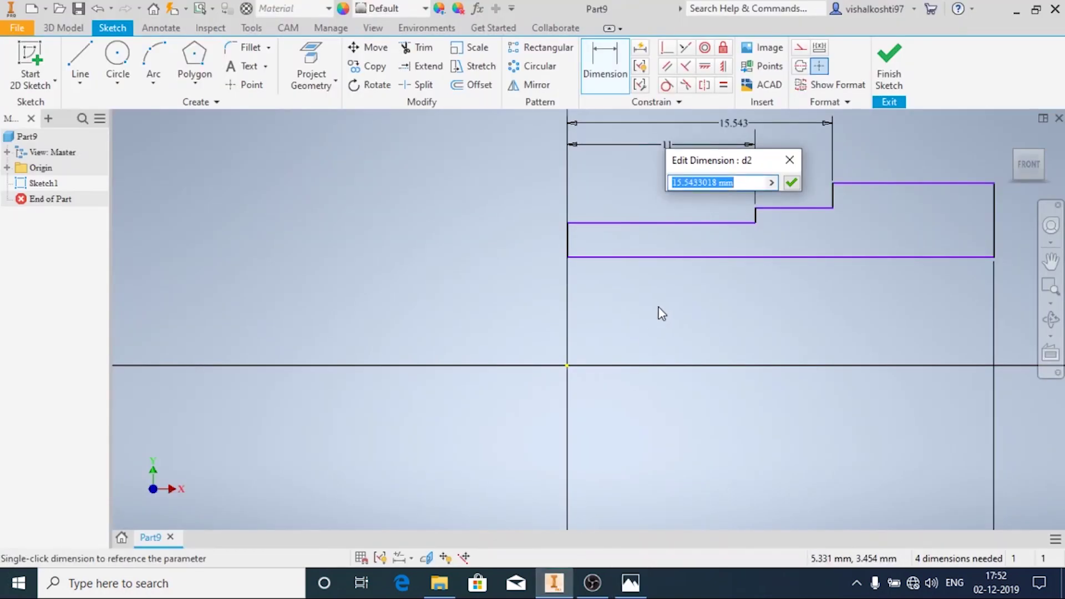
type("3")
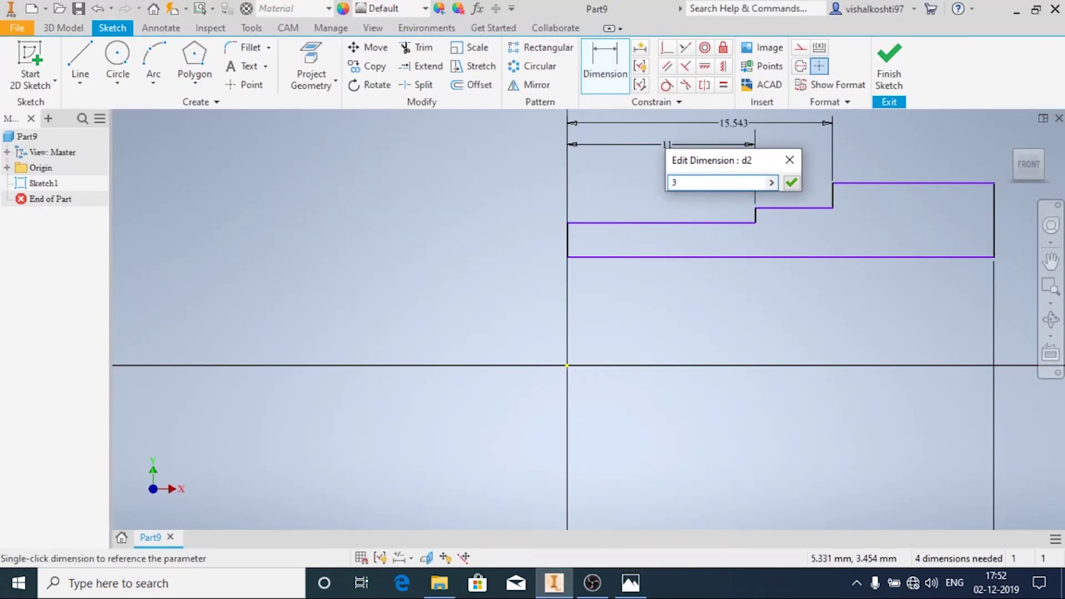
type("6/2")
key("Return")
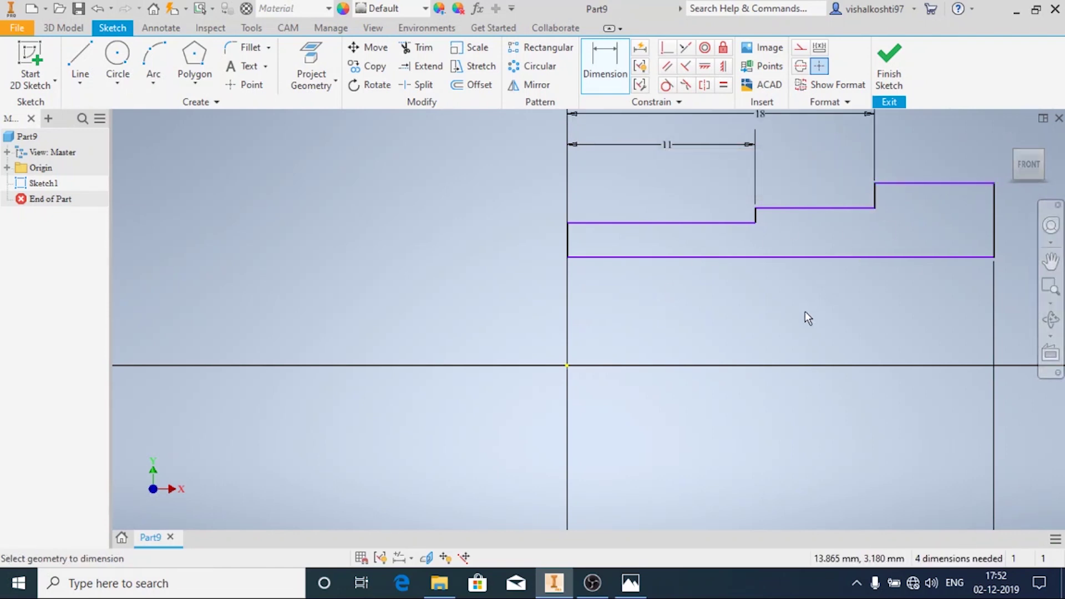
Step: Check the bearing diameters in the drawing and place a vertical dimension between the origin and the profile's bottom edge
left_click(630, 582)
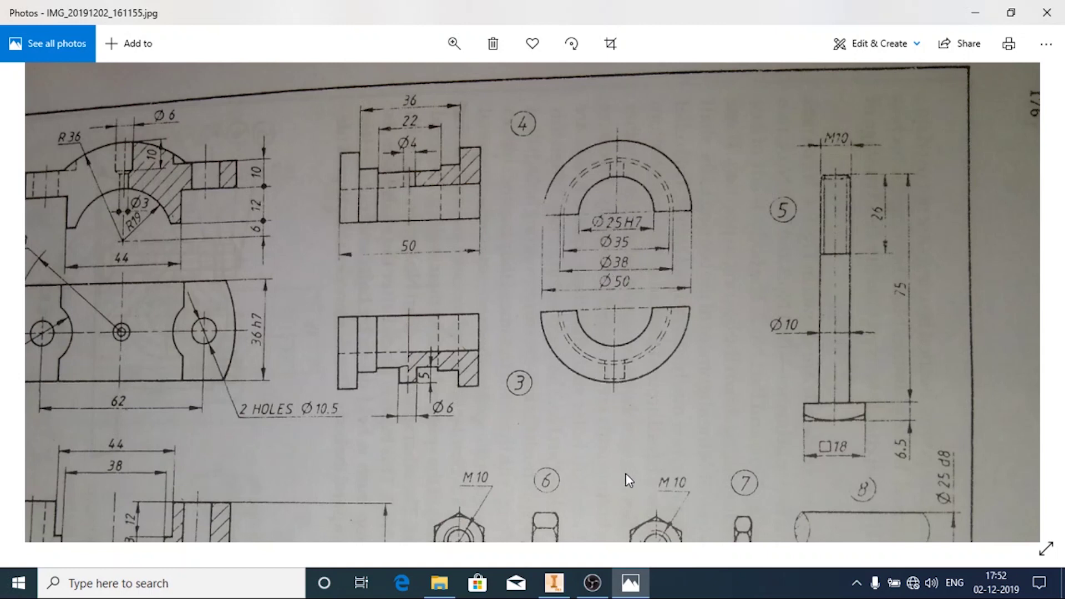
mouse_move(560, 579)
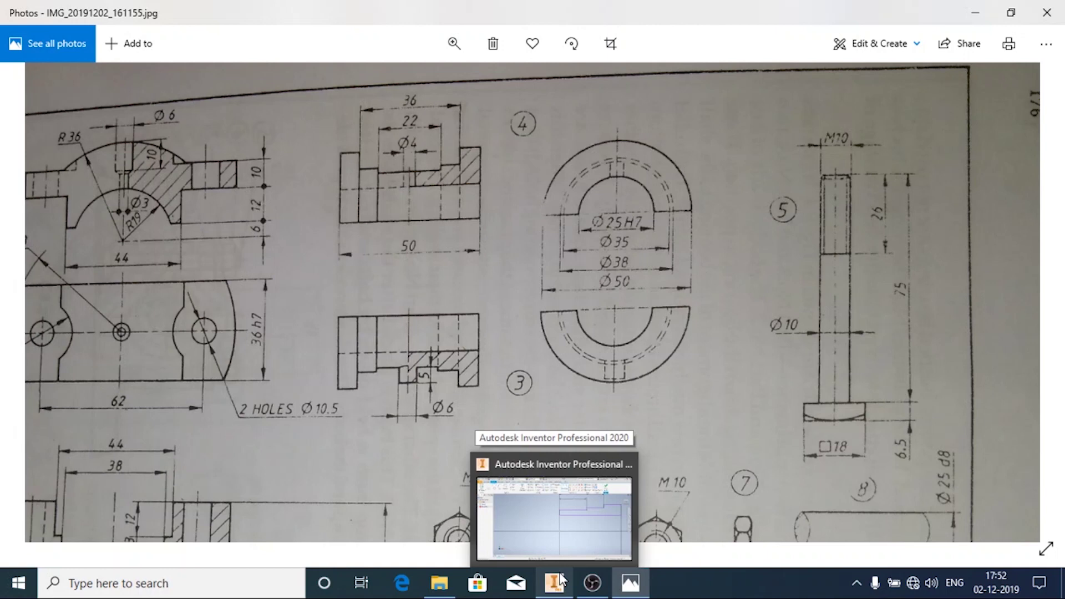
left_click(560, 579)
left_click(670, 256)
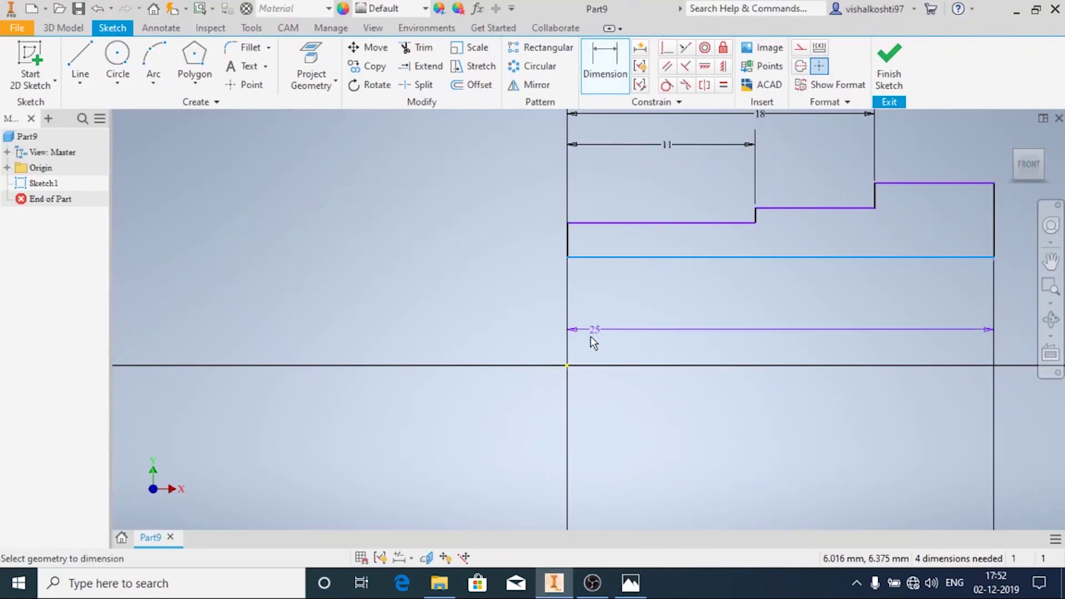
left_click(570, 366)
left_click(537, 327)
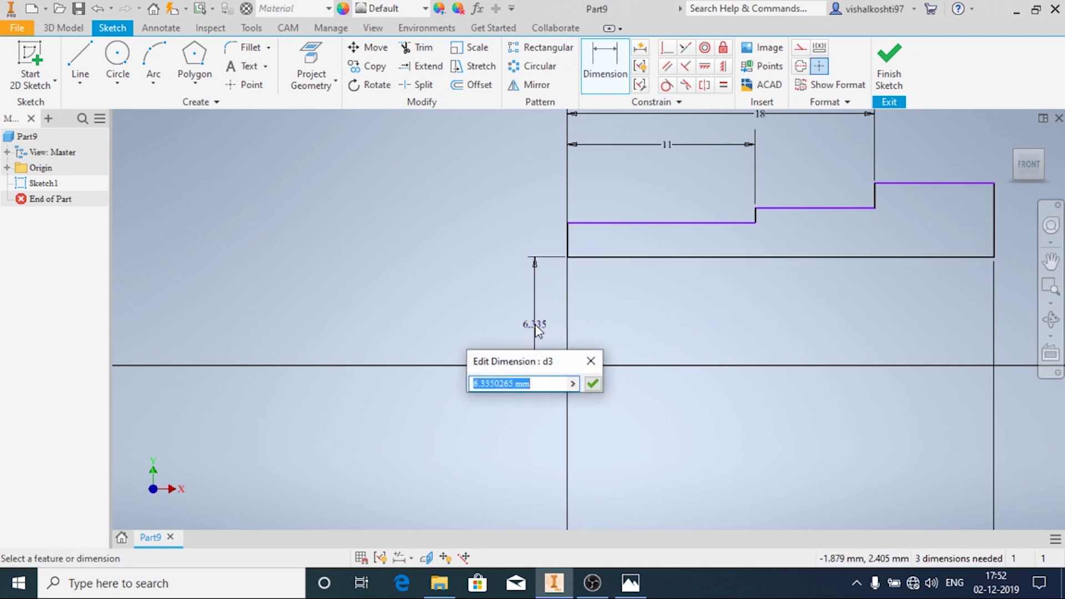
Step: Try setting the bottom edge's height above the origin to 25/2 mm from the drawing's bore diameter, and undo that value
left_click(630, 582)
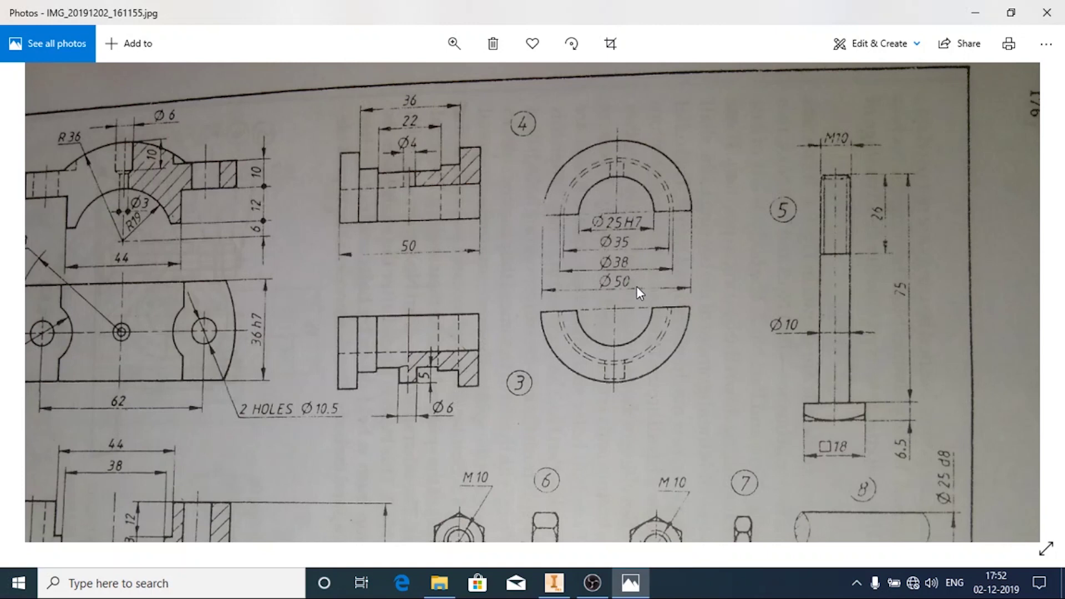
left_click(554, 582)
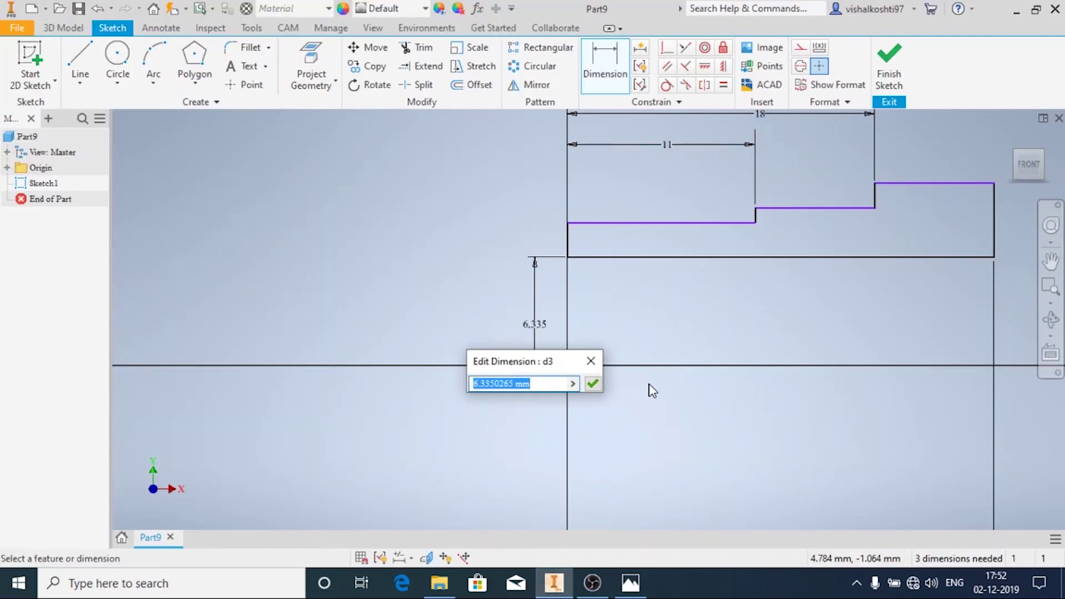
type("50")
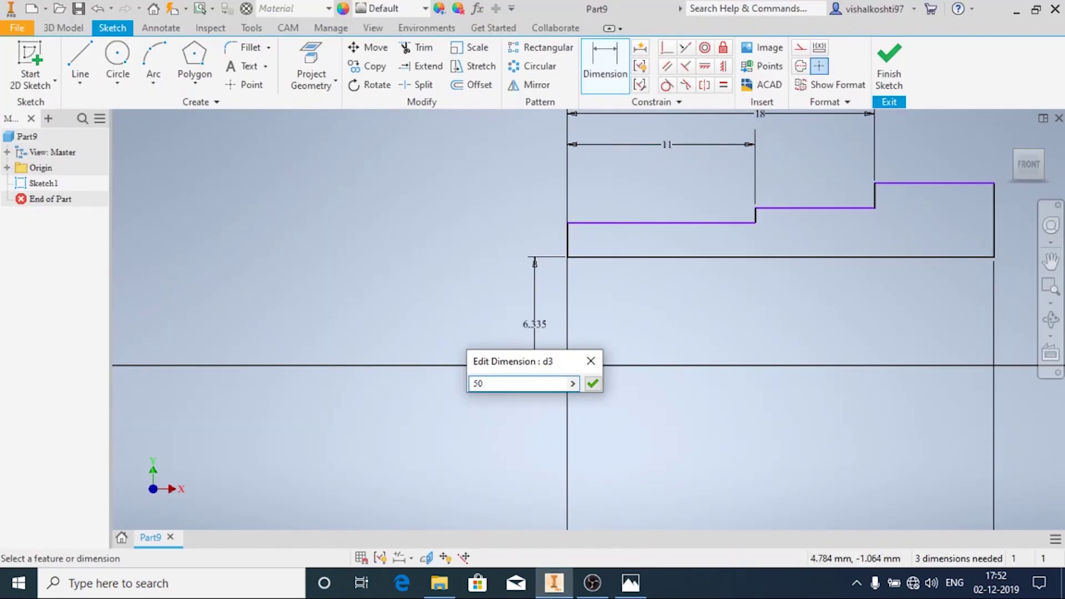
left_click(630, 582)
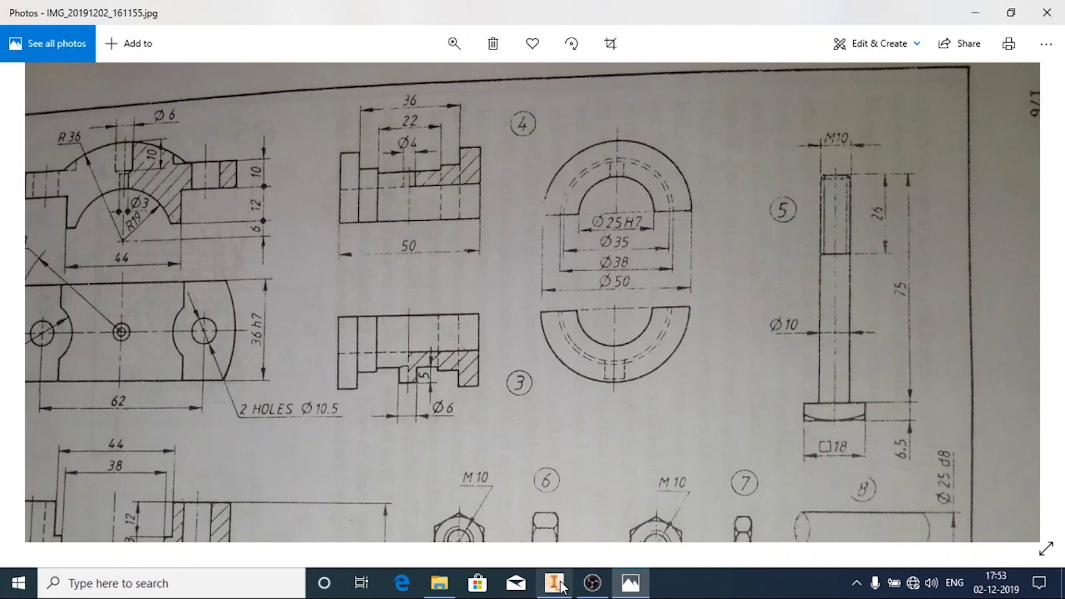
key("alt+Tab")
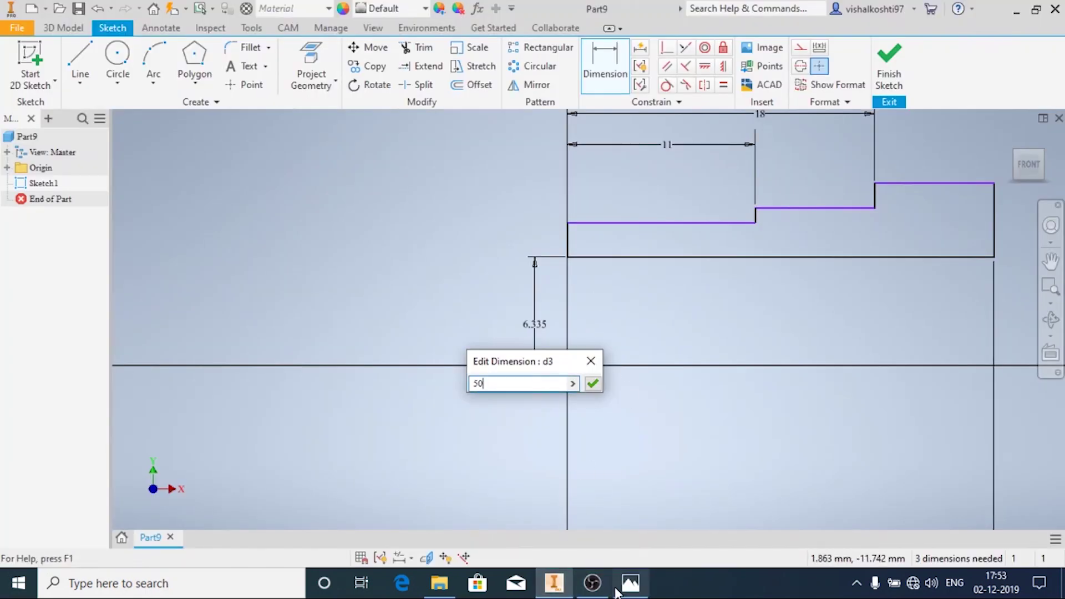
left_click(630, 582)
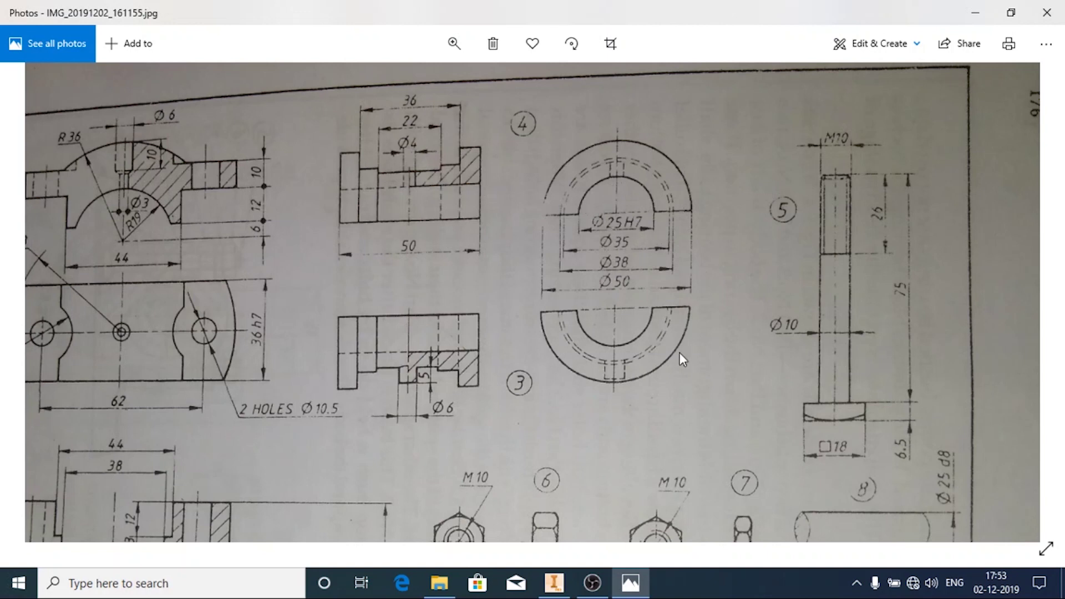
left_click(553, 582)
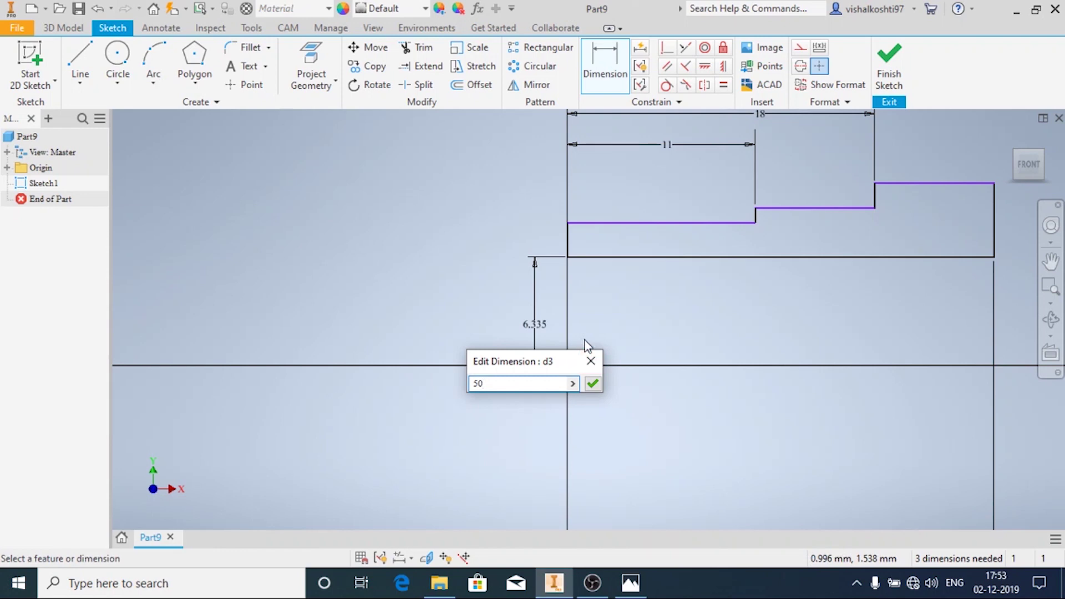
type("25/2")
key("Return")
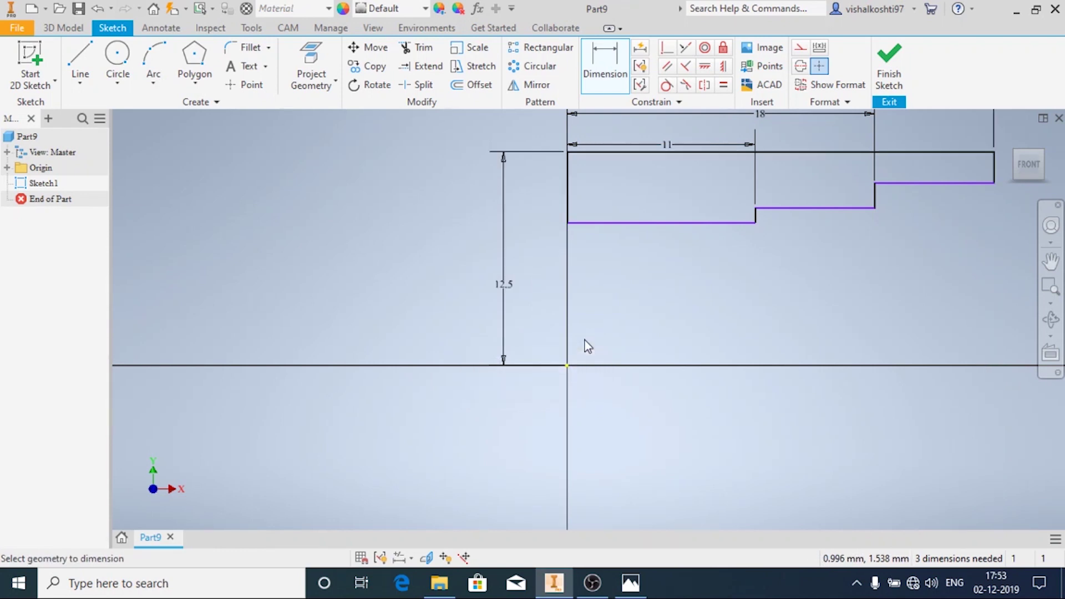
key("ctrl+z")
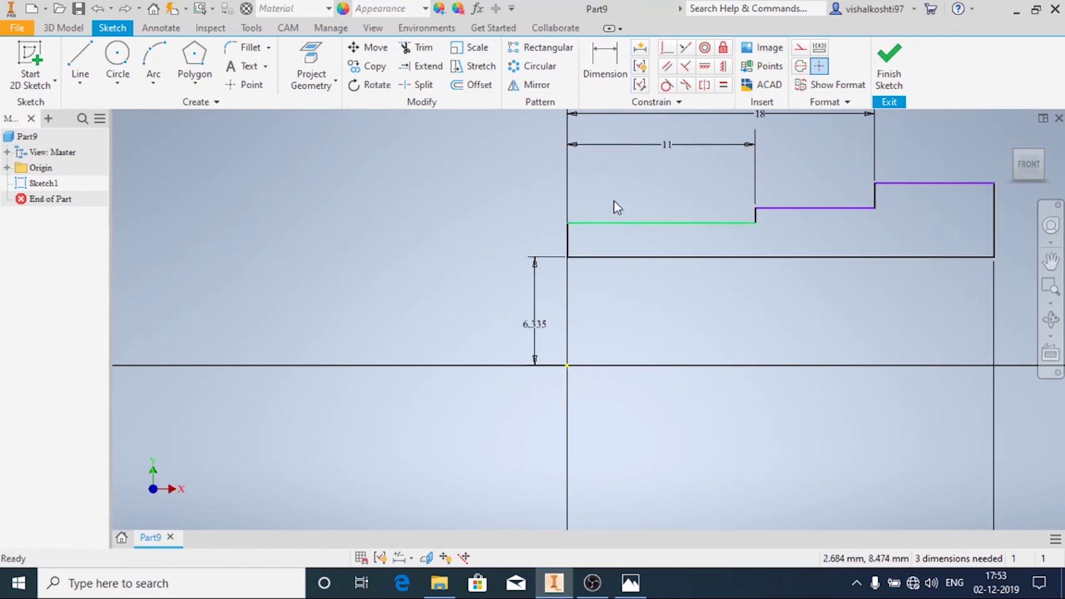
Step: Dimension the vertical distance from the origin to the profile's topmost edge as 50/2 mm, after checking the drawing's outer diameter
left_click(612, 77)
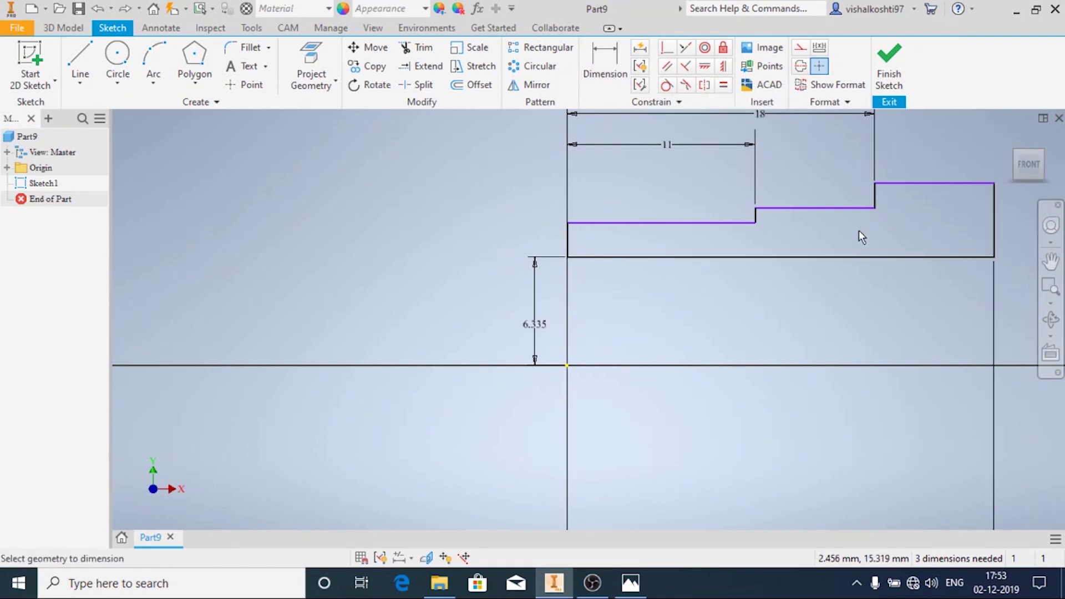
left_click(938, 183)
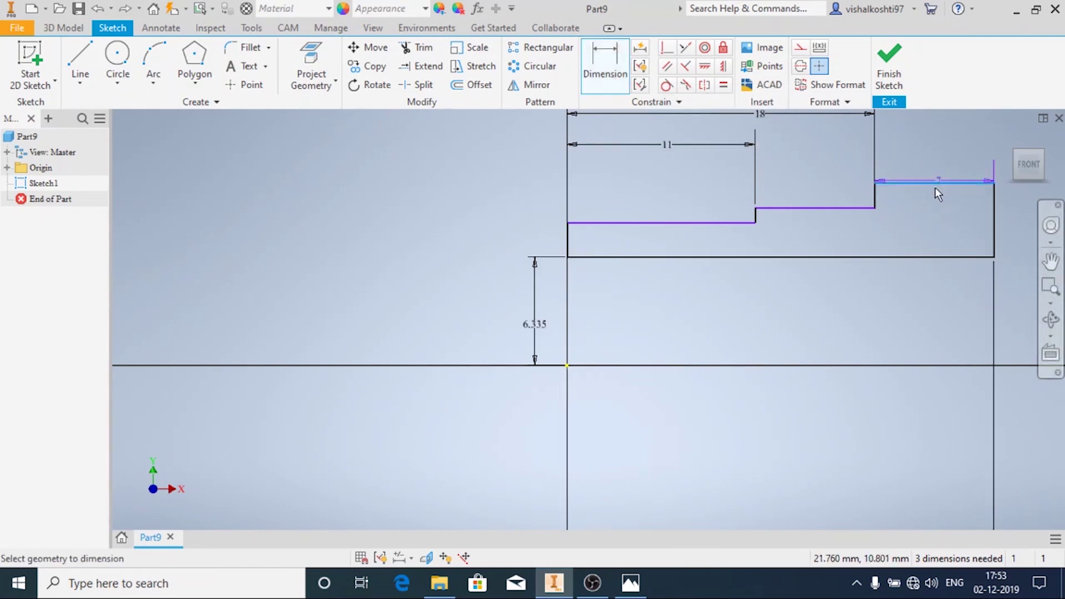
left_click(566, 365)
left_click(480, 301)
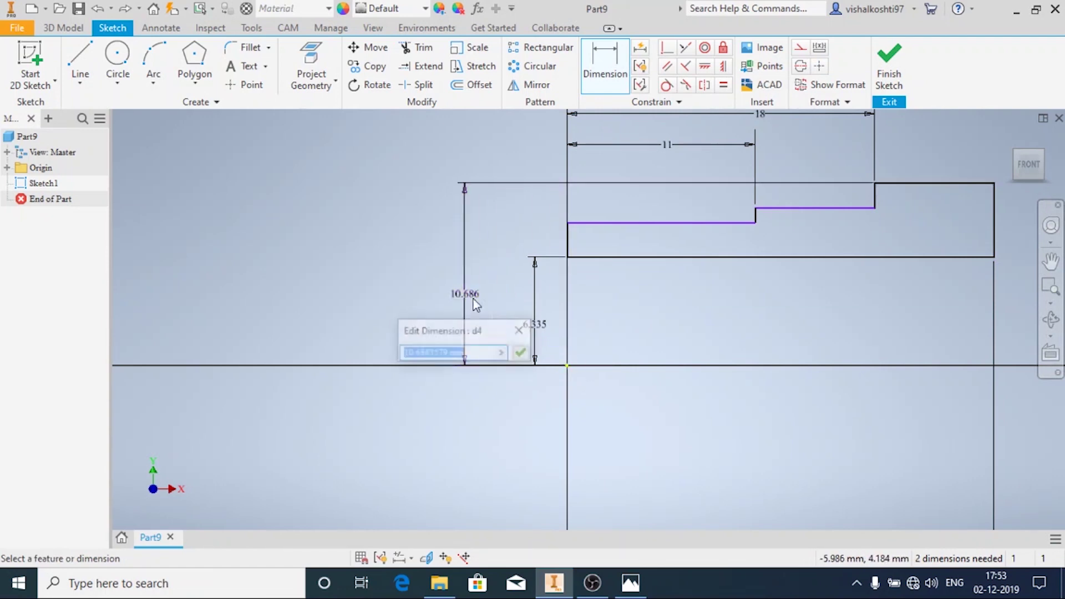
left_click(630, 582)
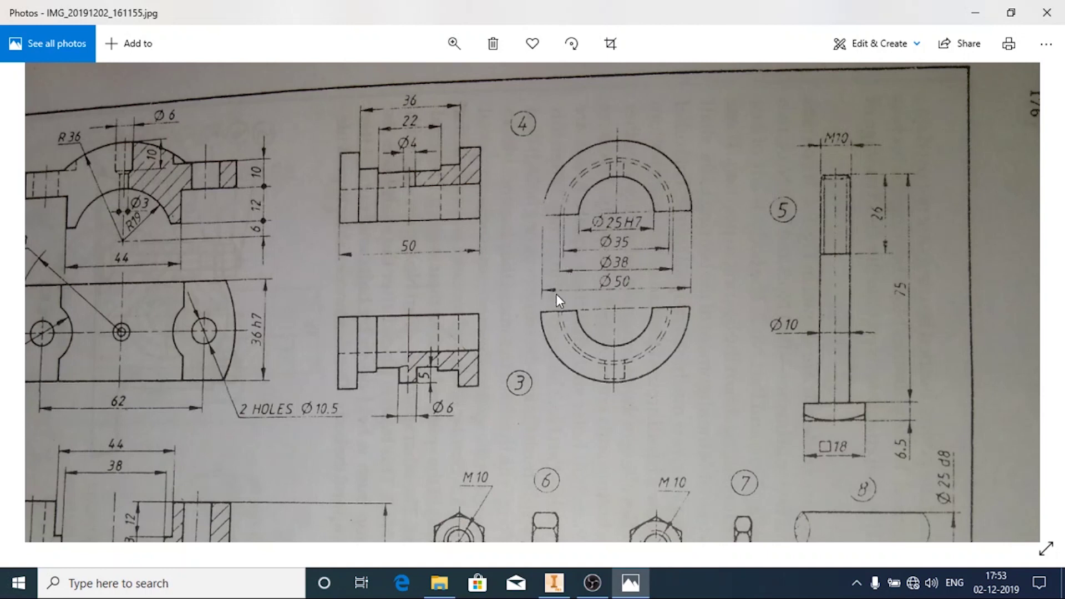
left_click(554, 582)
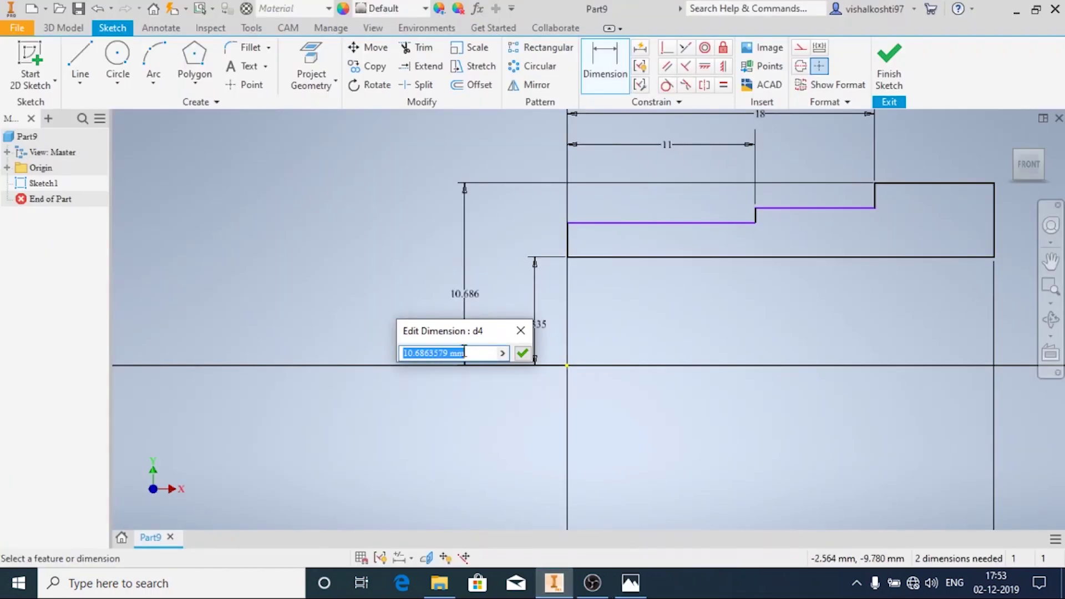
type("50")
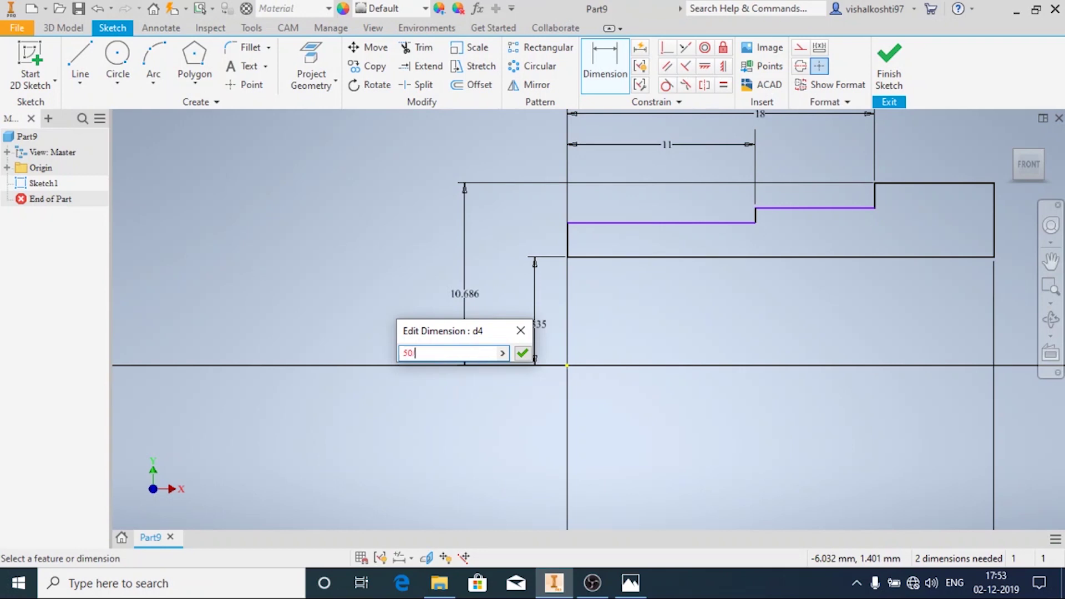
type("/2")
key("Return")
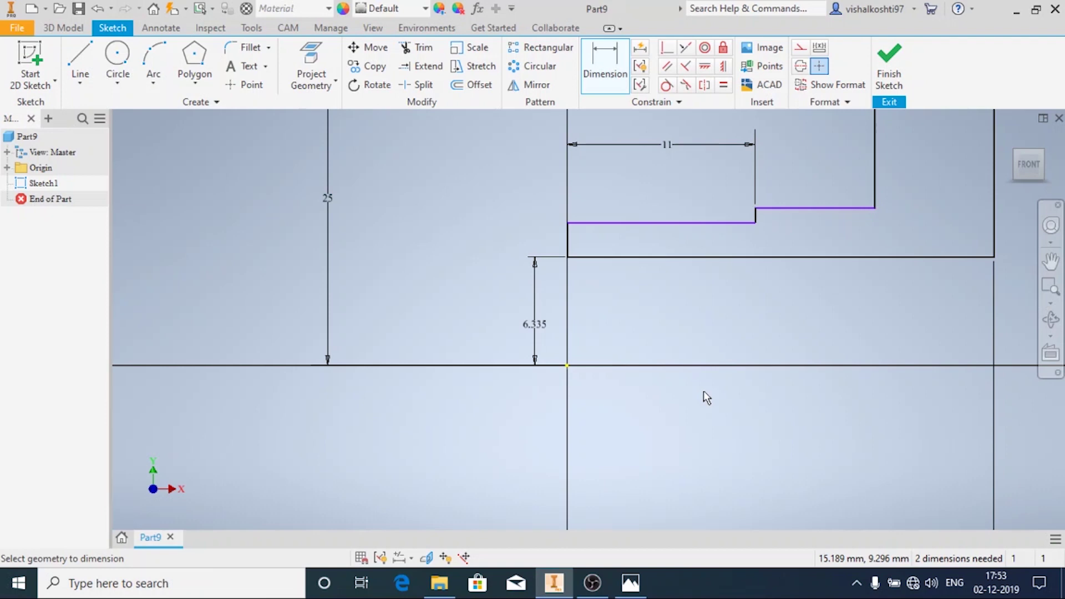
Step: Check the bearing diameters in the drawing and dimension the middle step's horizontal edge at a height of 19 mm above the origin
left_click(630, 583)
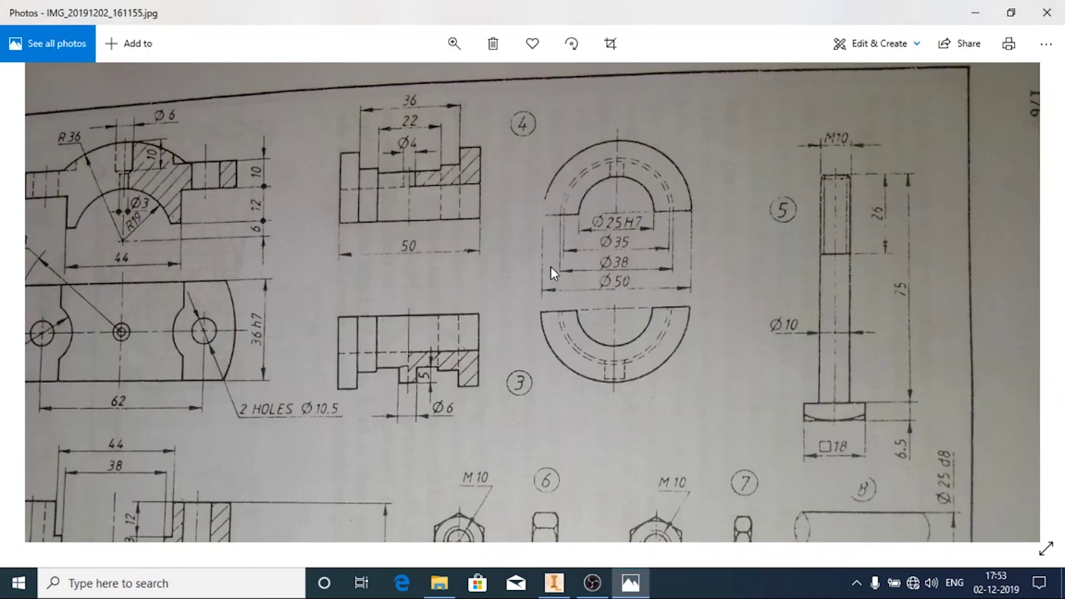
left_click(554, 582)
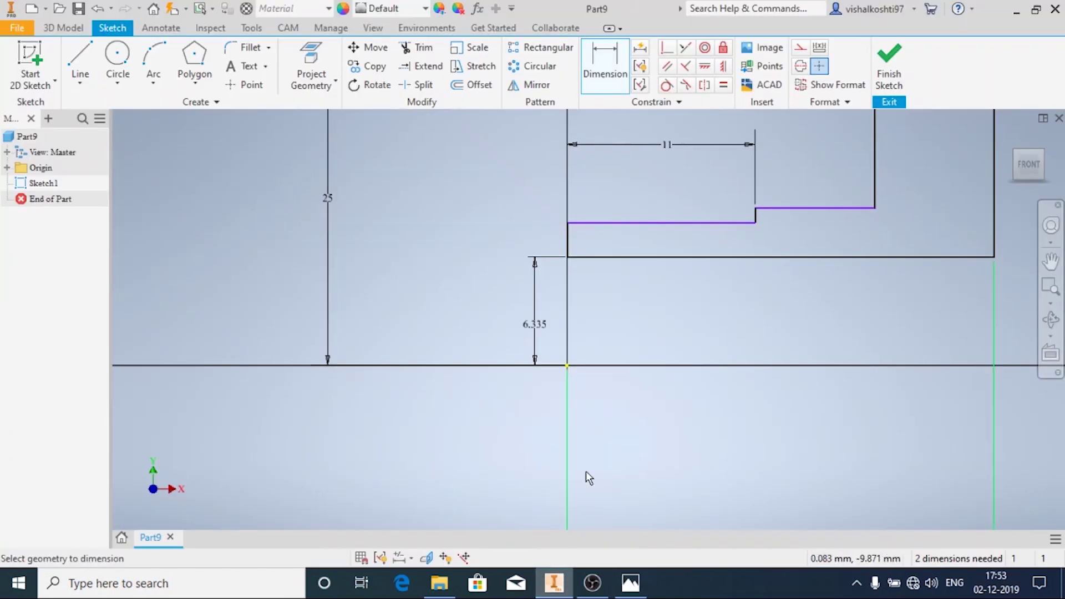
scroll(698, 299, "down", 5)
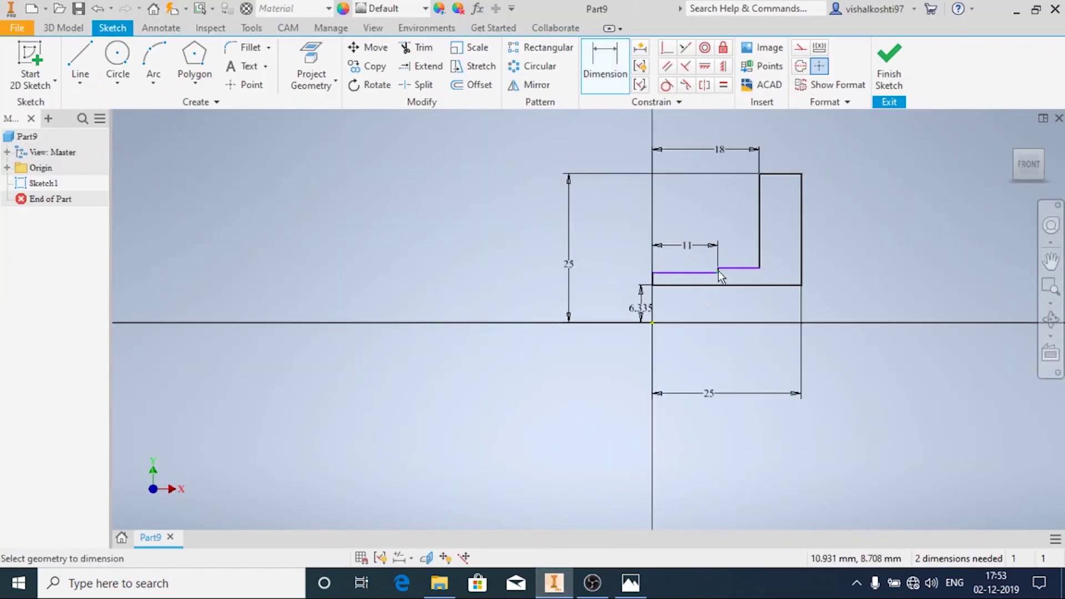
left_click(652, 322)
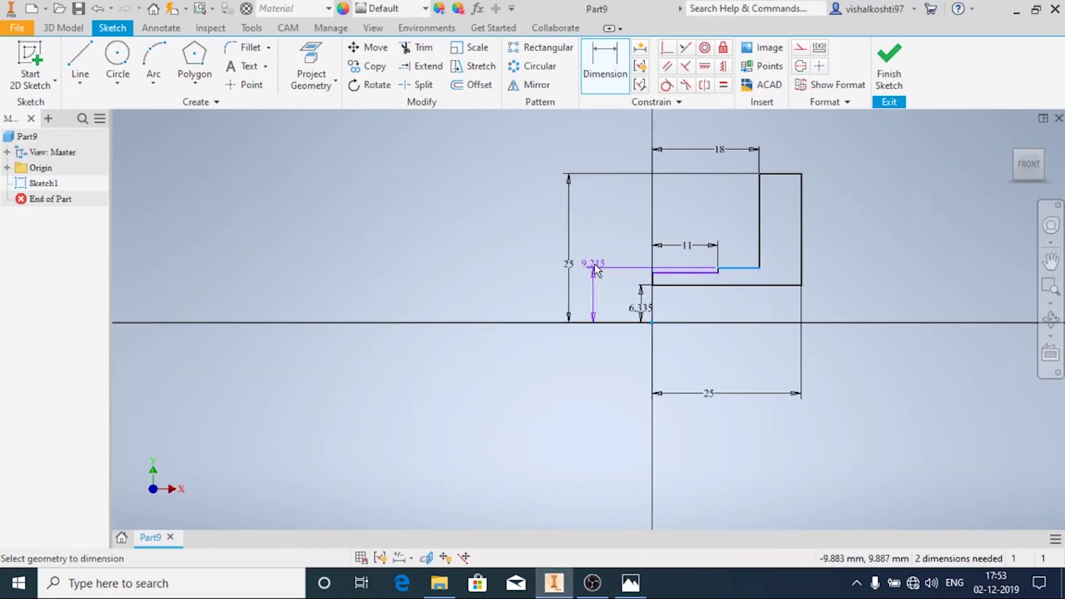
left_click(602, 286)
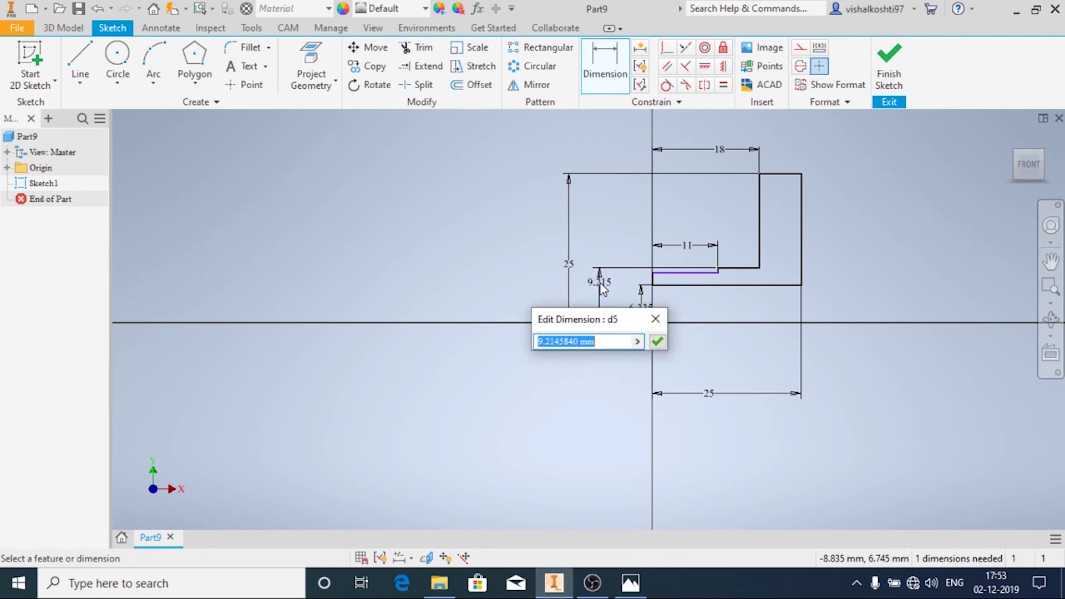
type("2")
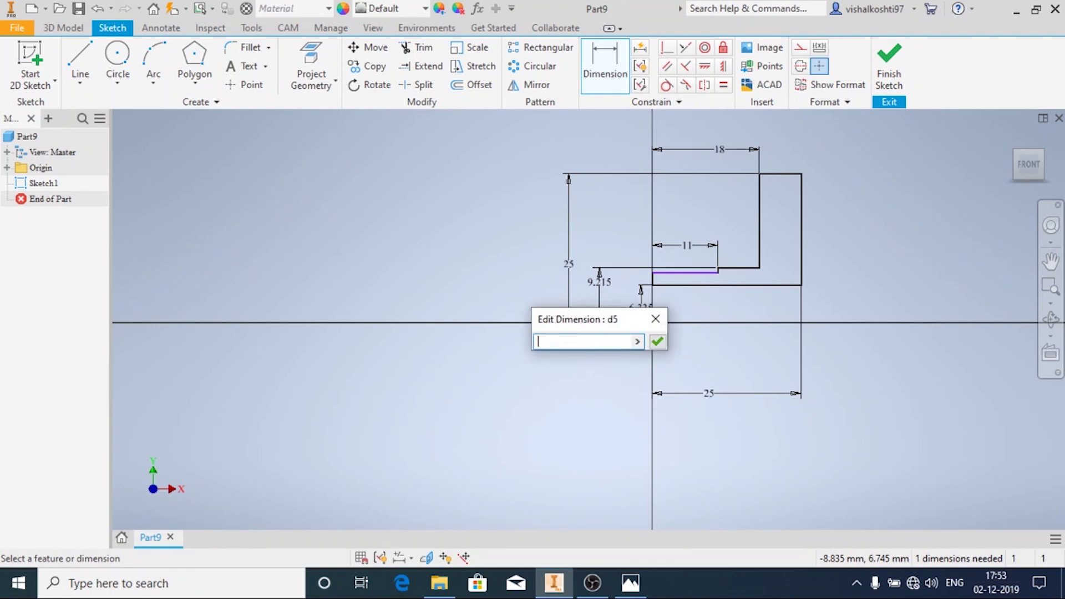
type("8.")
key("BackSpace")
key("BackSpace")
key("BackSpace")
type("19")
key("Return")
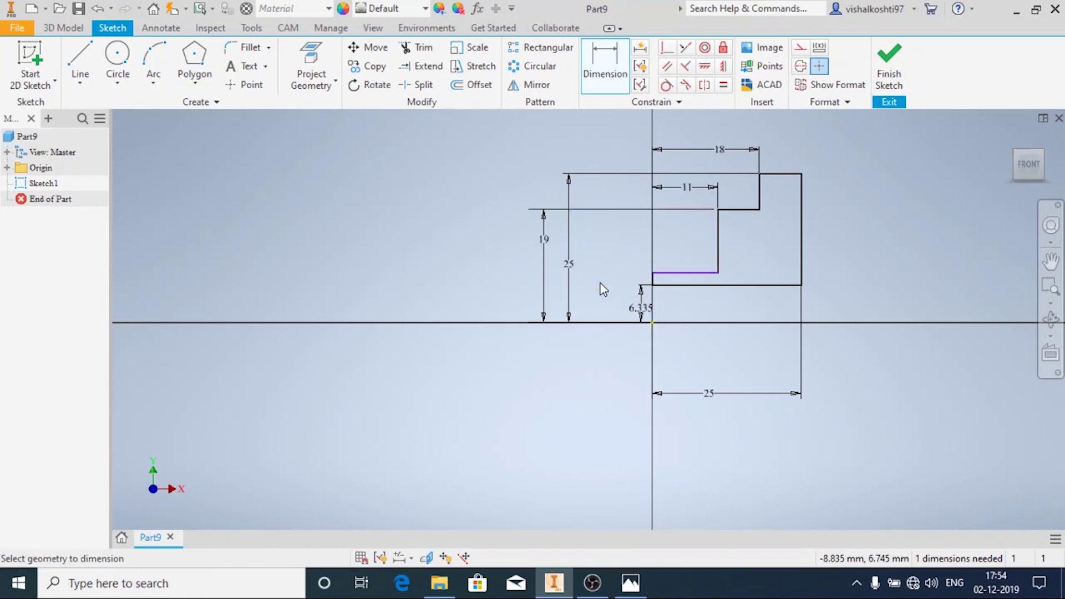
Step: Dimension the vertical distance from the origin to the lowest step's horizontal edge as 25/2 mm
left_click(689, 273)
left_click(653, 323)
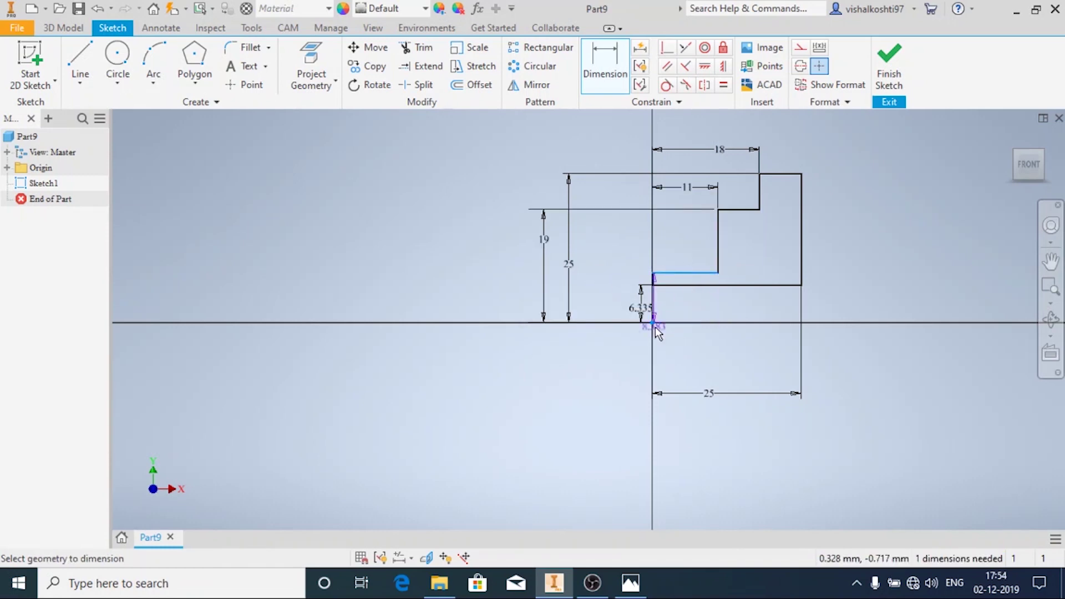
left_click(597, 312)
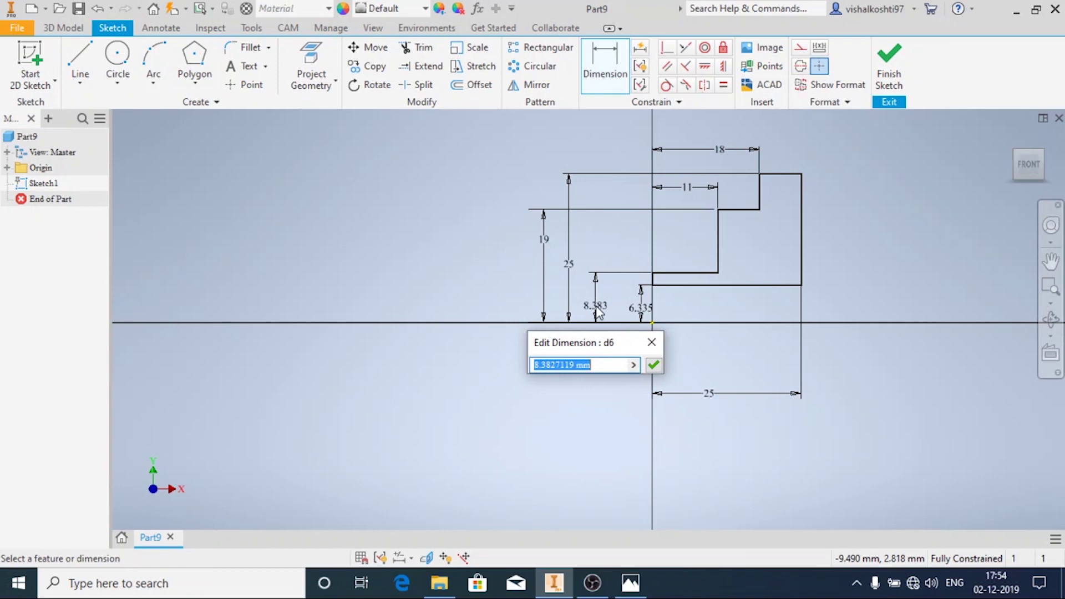
type("25")
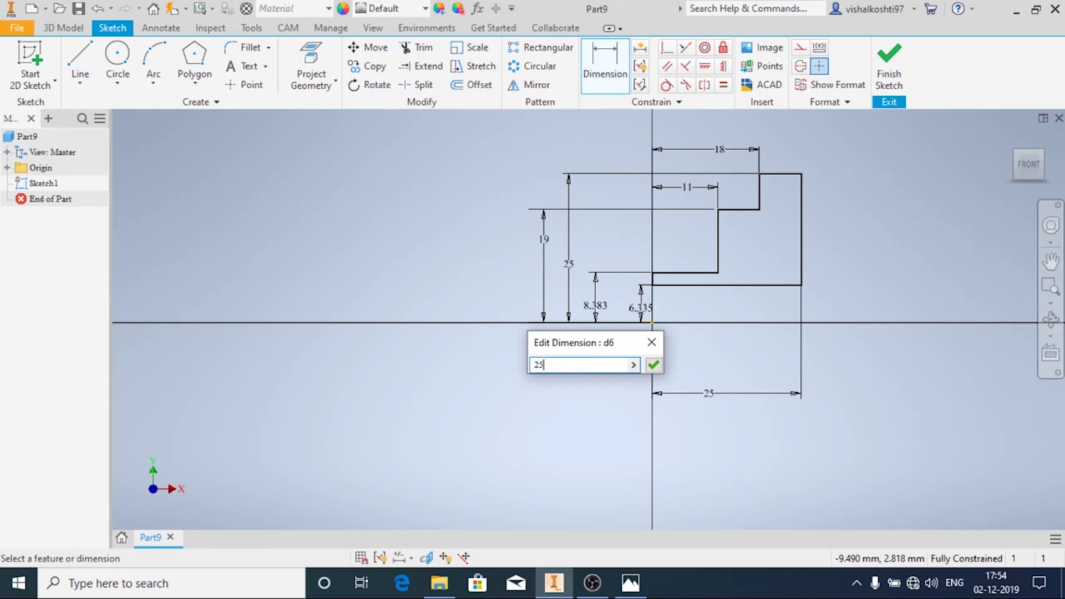
type("/2")
key("Return")
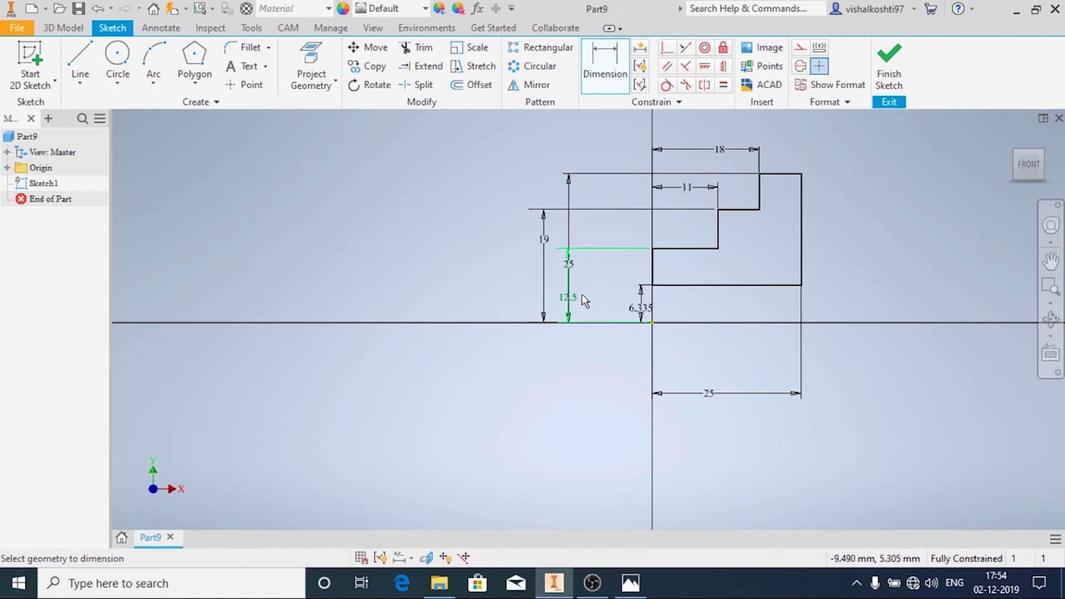
Step: Move the lowest step's height dimension closer to the profile, clear of the overlapping 25 mm vertical dimension
left_click(580, 298)
key("Escape")
key("Escape")
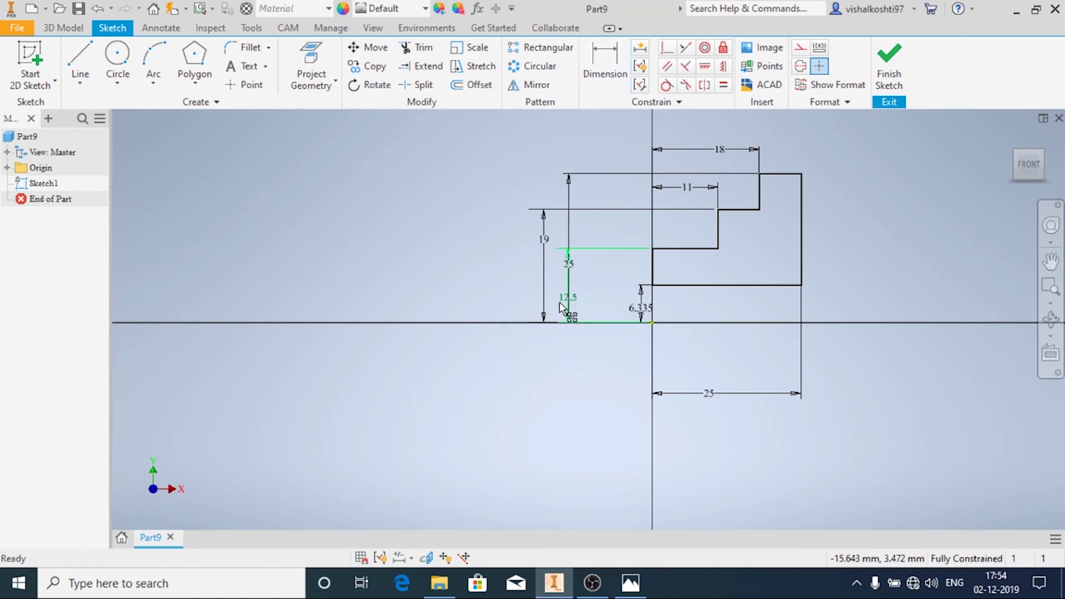
left_click(567, 198)
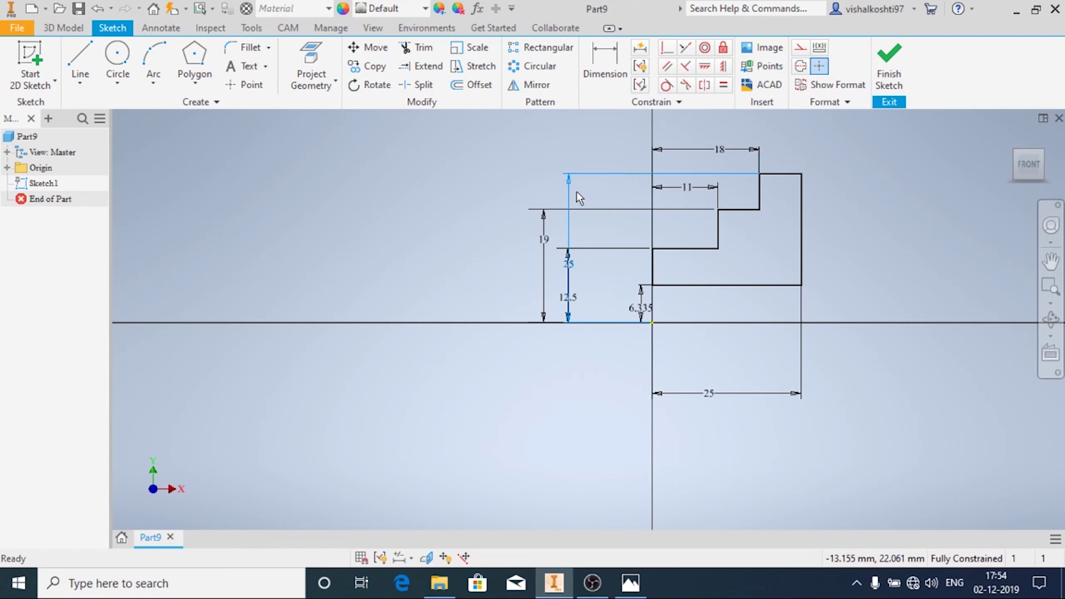
left_click_drag(578, 299, 606, 299)
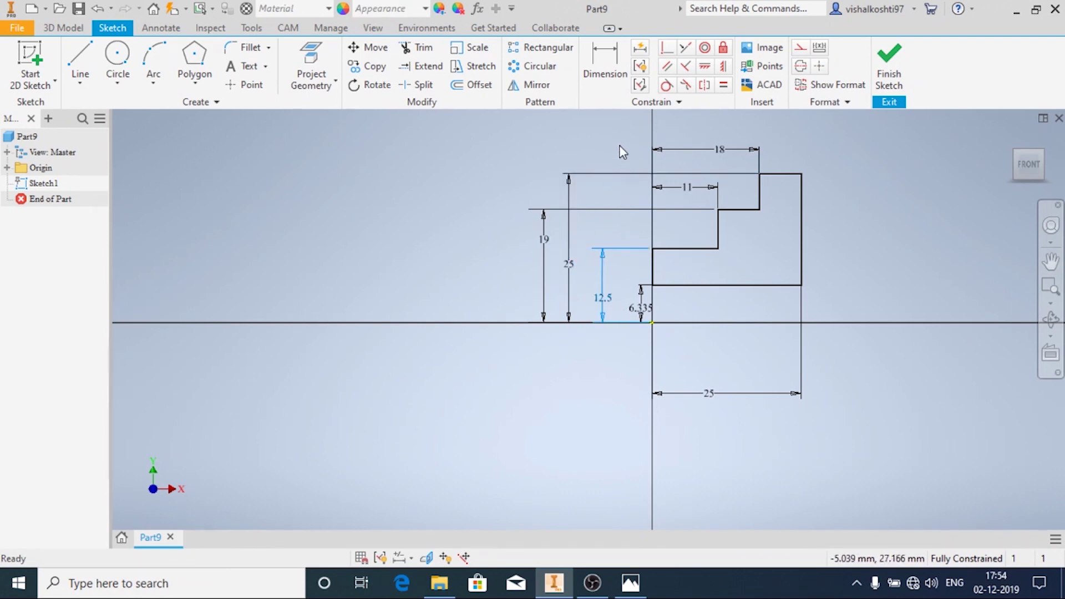
Step: Try setting the bottom edge's height above the origin to 25/2 mm after checking the drawing's bore diameter, and undo that value
left_click(604, 70)
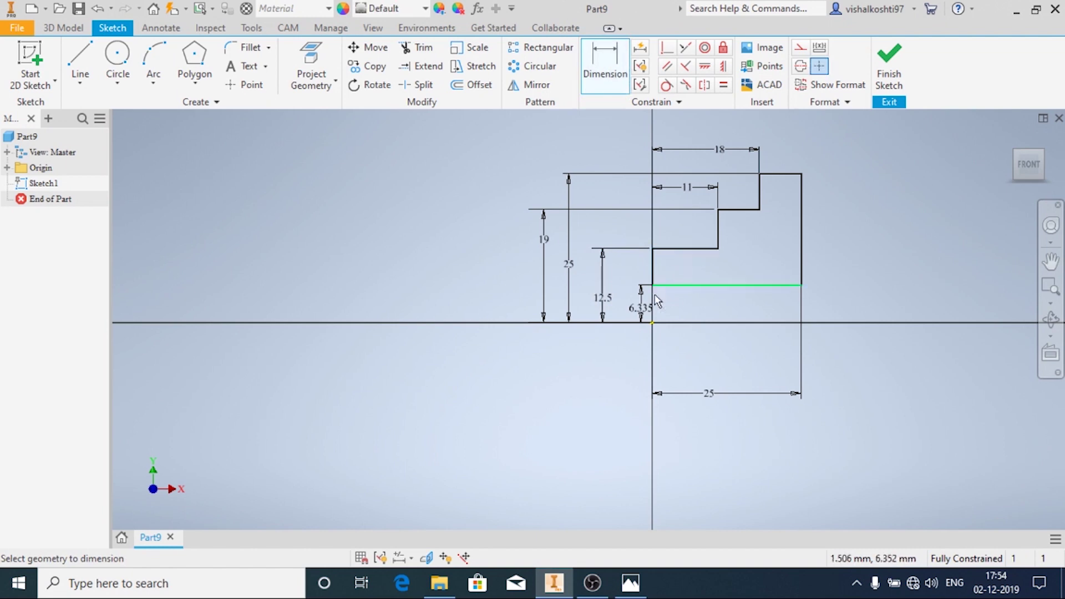
key("Escape")
double_click(637, 309)
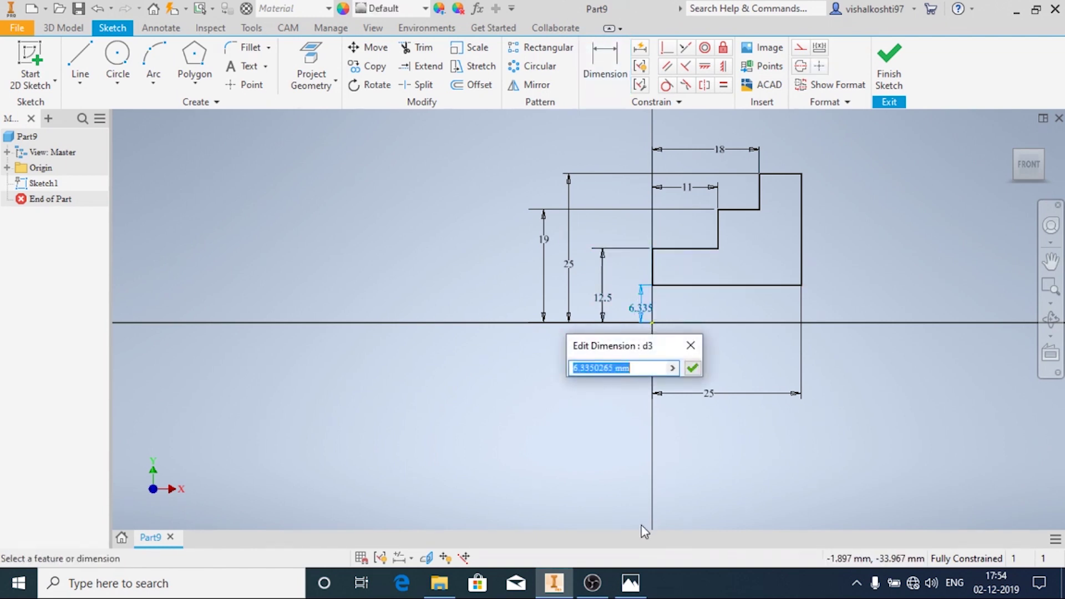
left_click(632, 581)
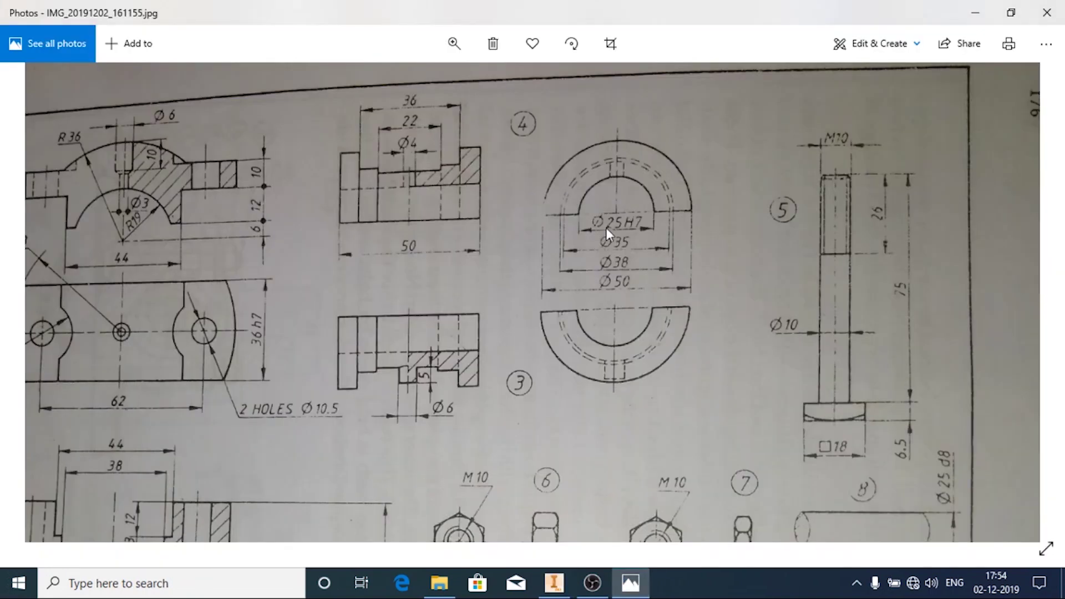
left_click(554, 582)
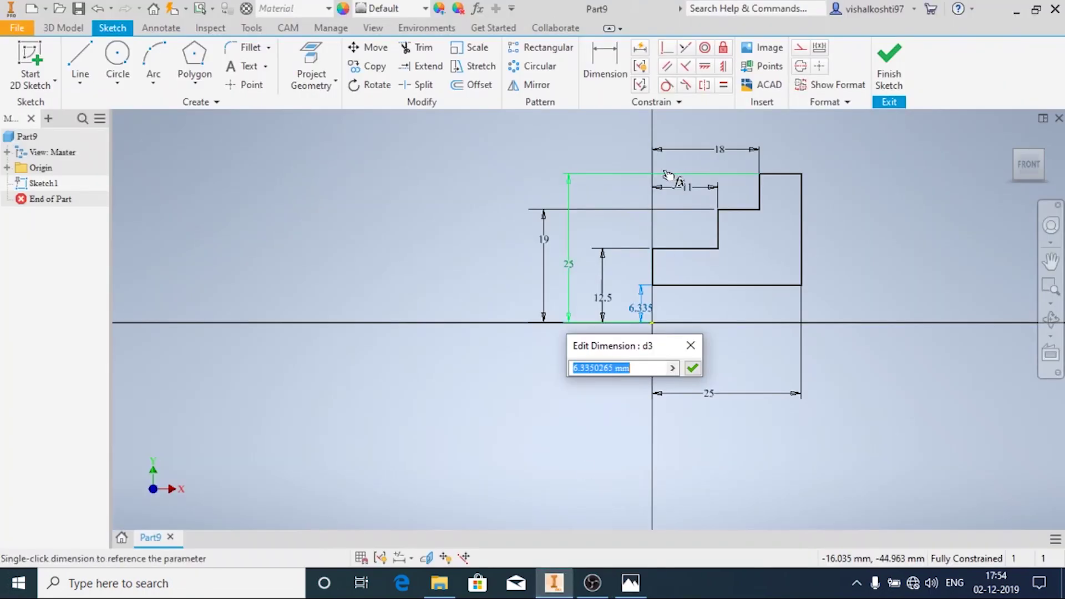
type("12")
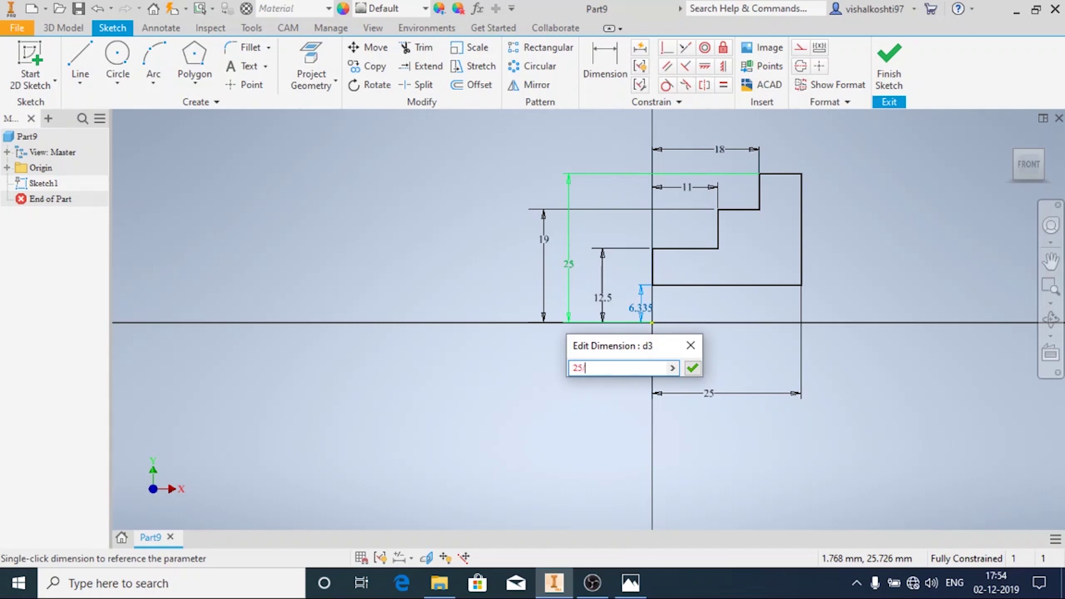
key("Return")
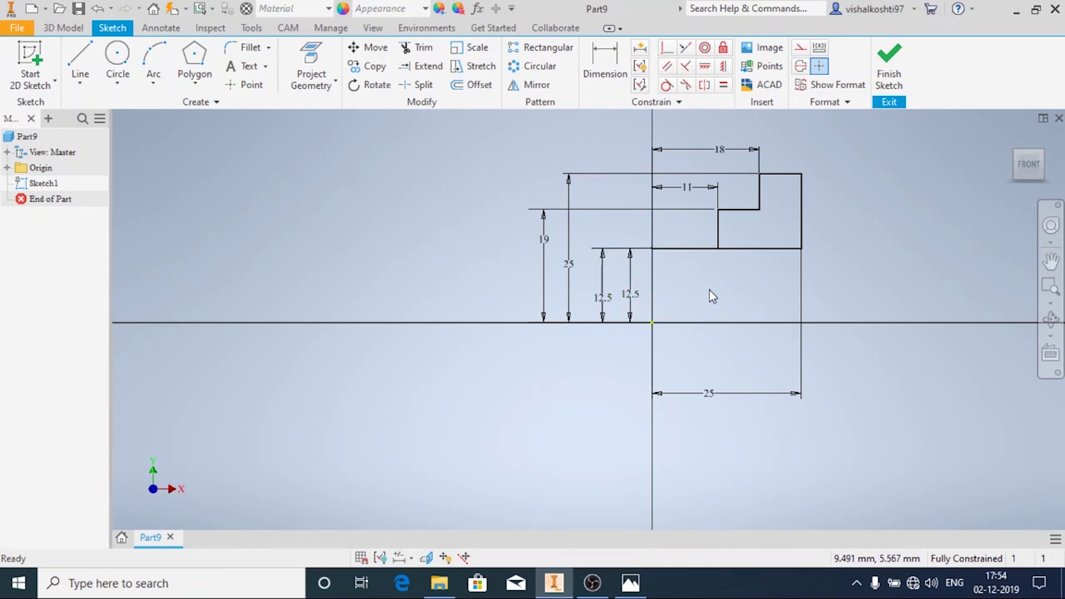
key("ctrl+z")
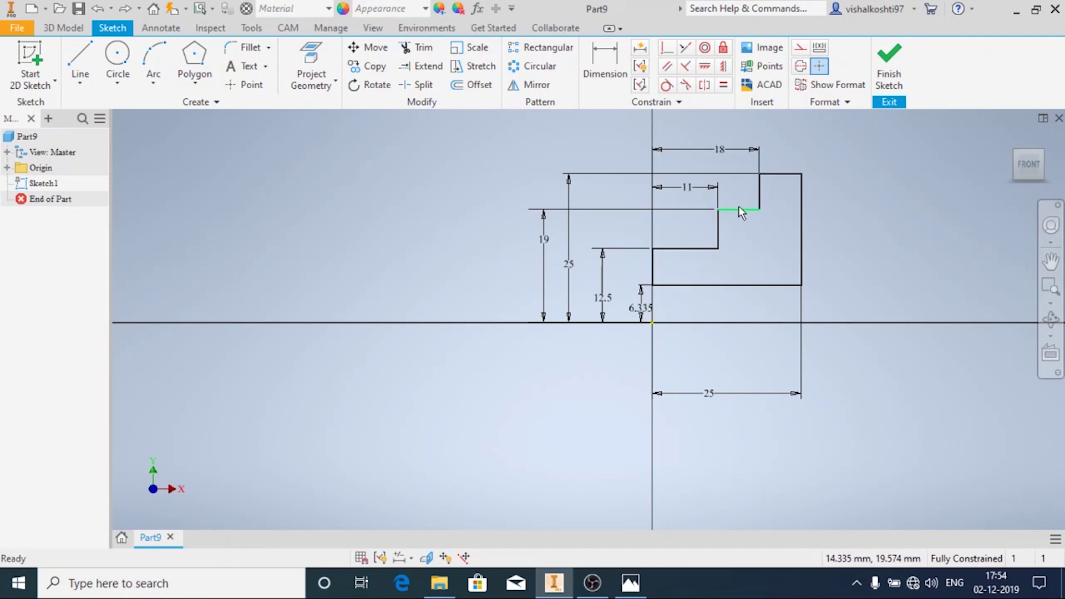
Step: Try setting the lowest step's height above the origin to 38/2 mm after checking the drawing, and undo that value
double_click(602, 299)
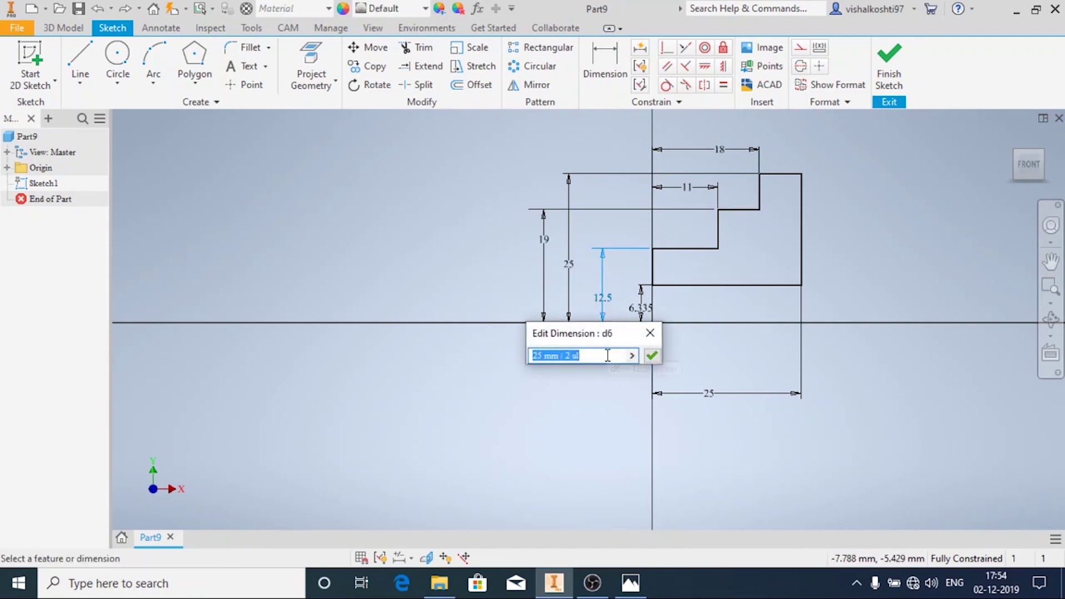
left_click(630, 582)
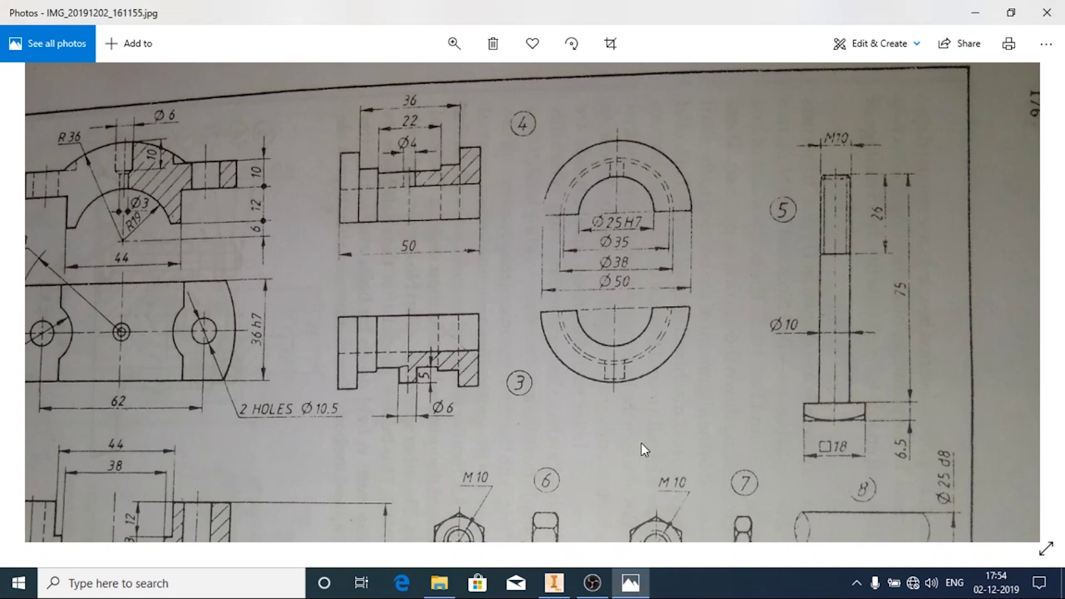
left_click(554, 582)
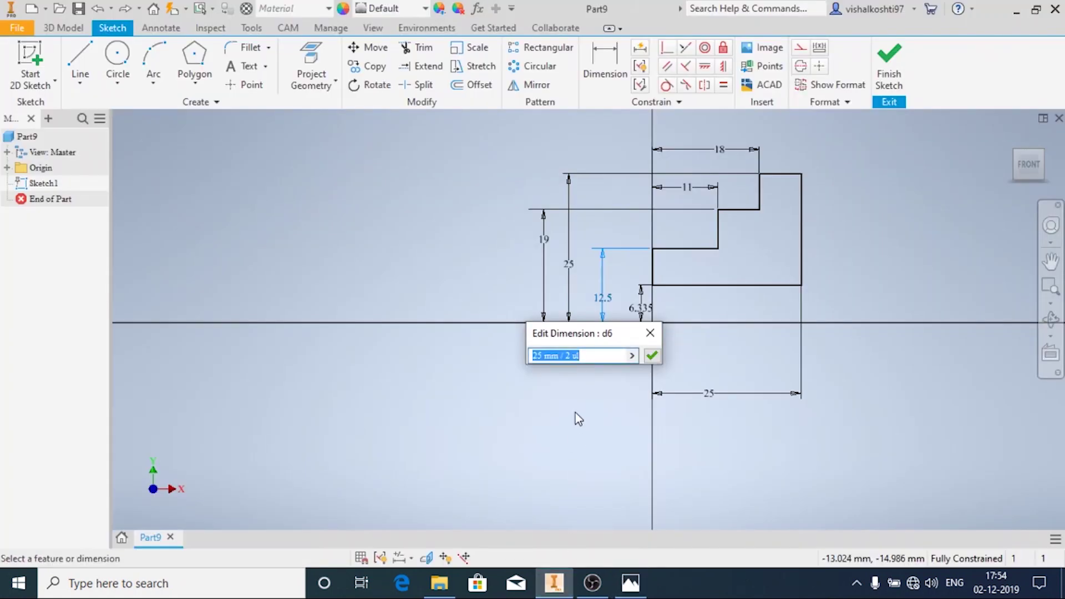
type("38/2")
key("Return")
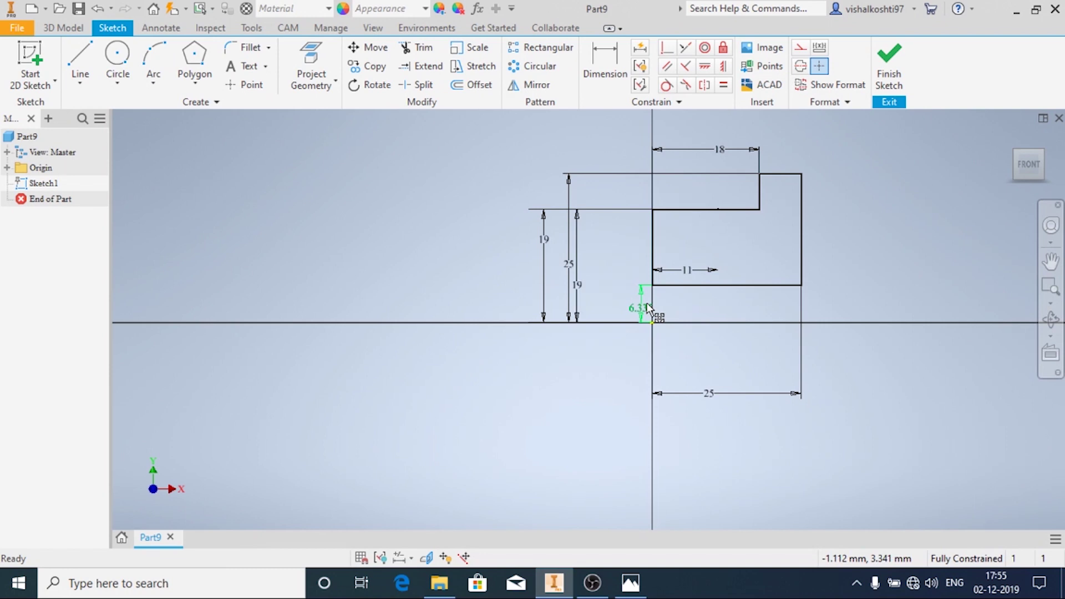
key("ctrl+z")
Step: Set the lowest step's height above the origin to 35/2 mm after checking the diameter on the reference drawing
double_click(607, 294)
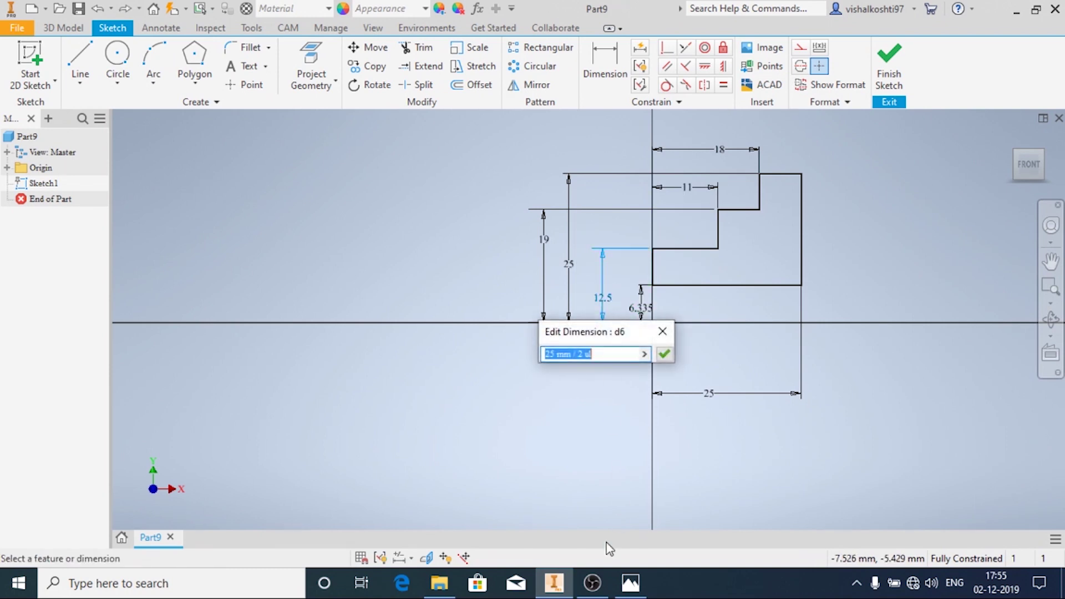
left_click(630, 582)
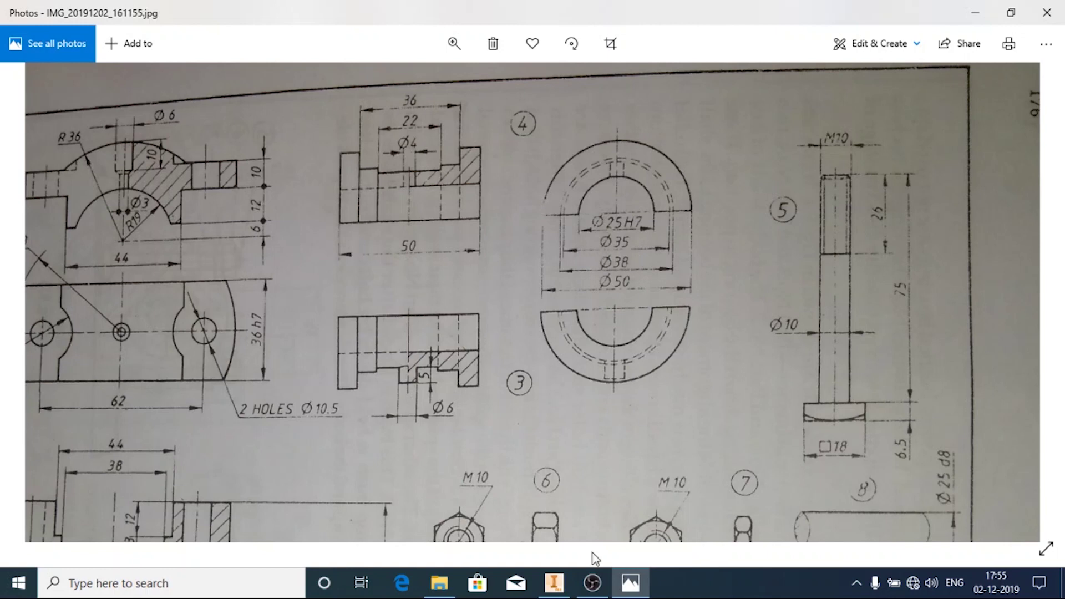
left_click(553, 582)
type("3")
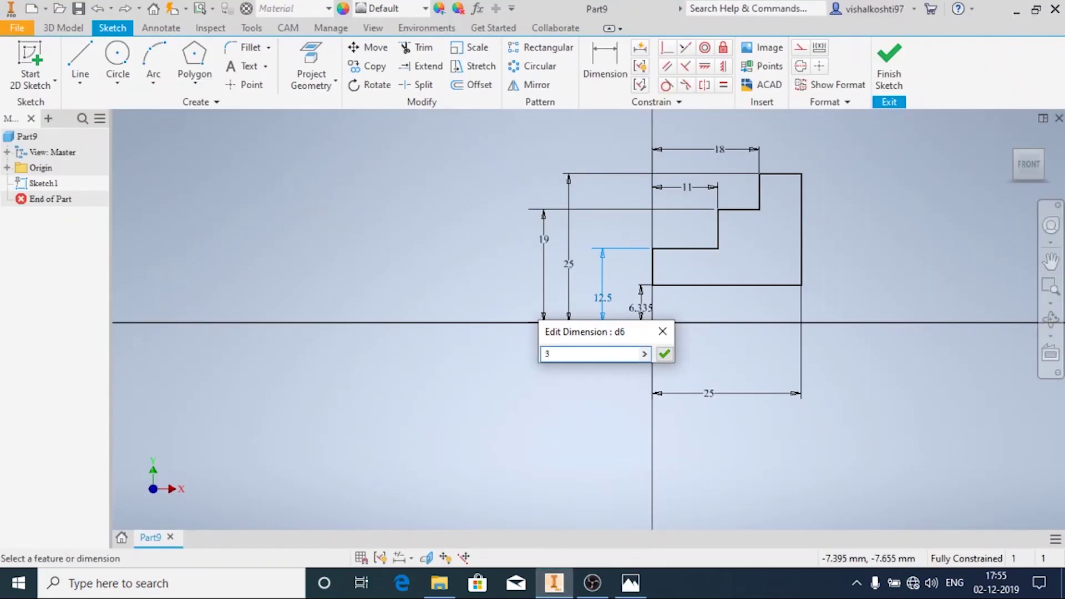
type("5/3")
key("BackSpace")
type("2")
key("Return")
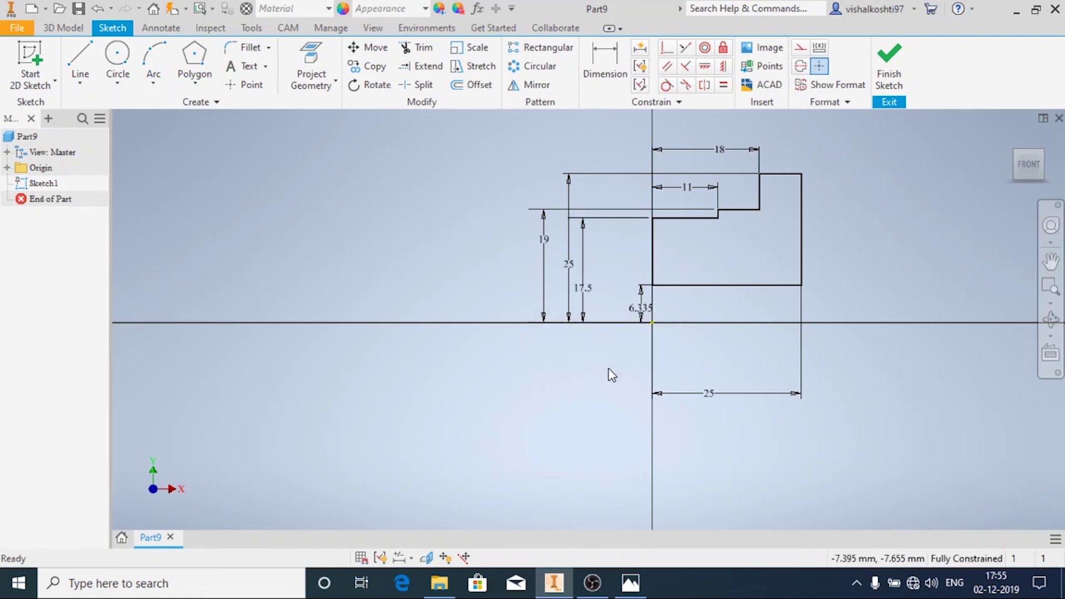
Step: Set the profile's bottom edge height above the origin to 25/2 mm and finish the sketch
double_click(638, 306)
type("25")
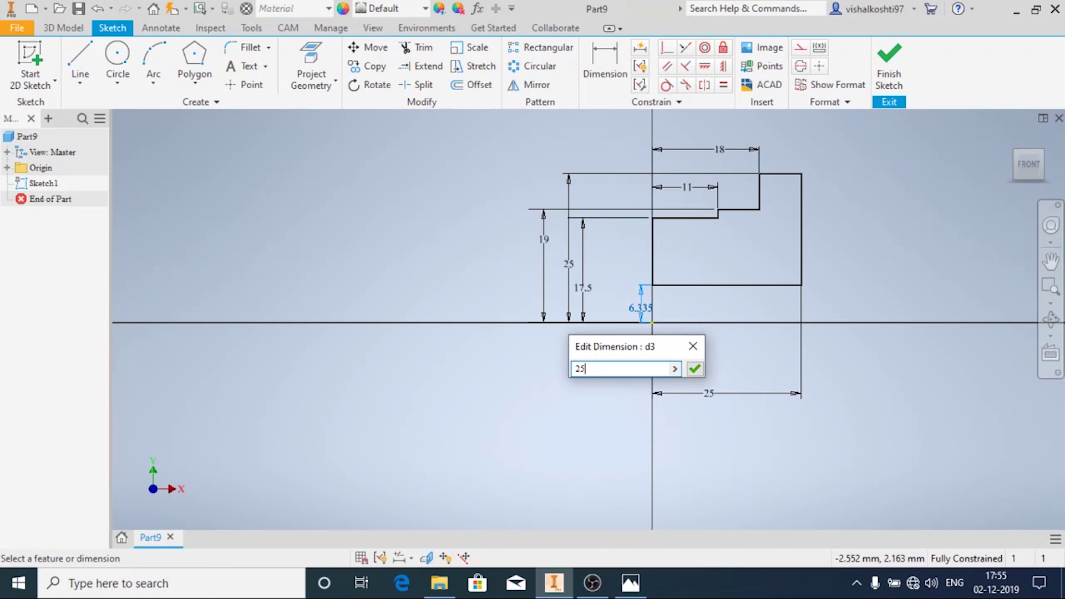
type("/2")
key("Return")
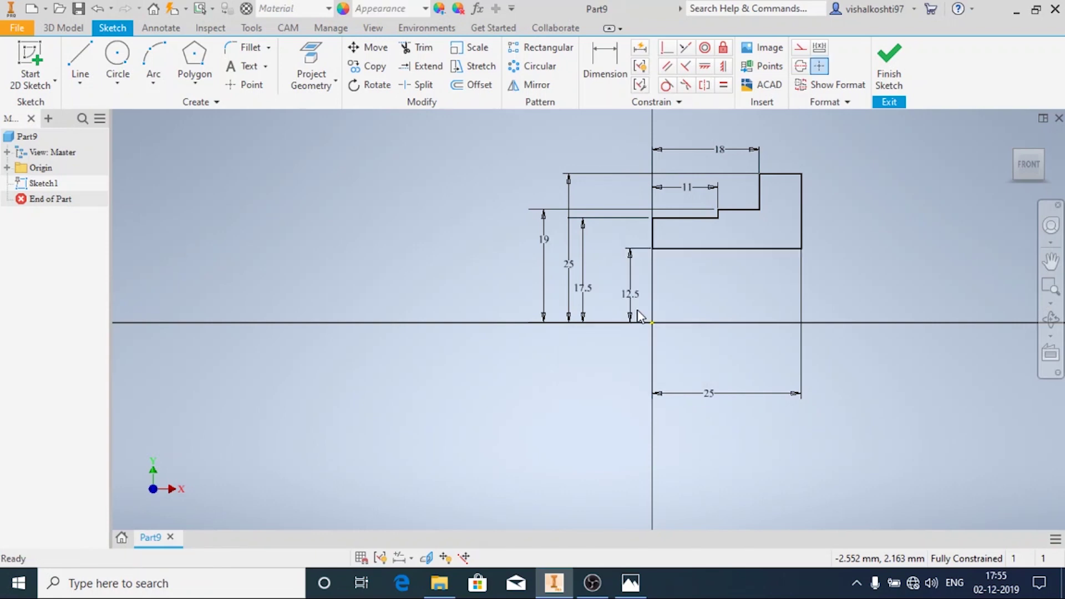
left_click(900, 67)
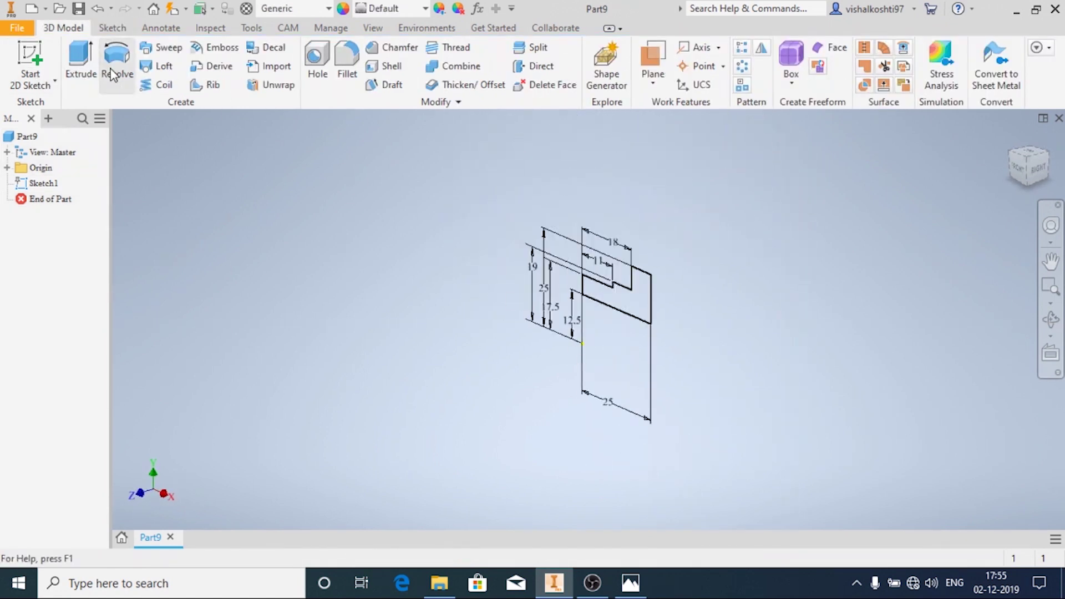
Step: Revolve the stepped profile symmetrically by 180 degrees about the X axis
left_click(117, 69)
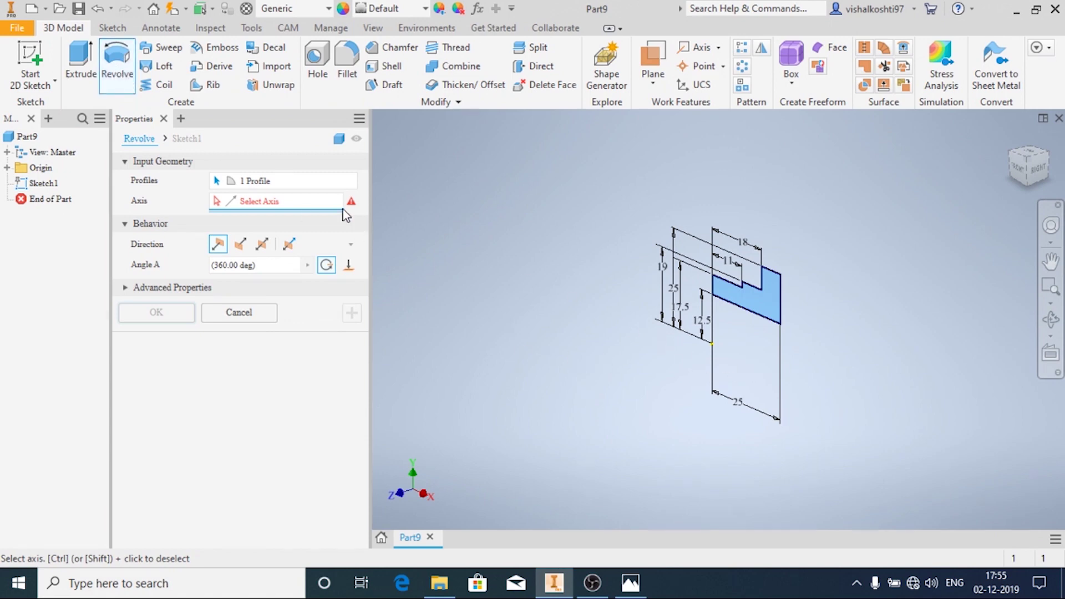
left_click(7, 167)
left_click(53, 231)
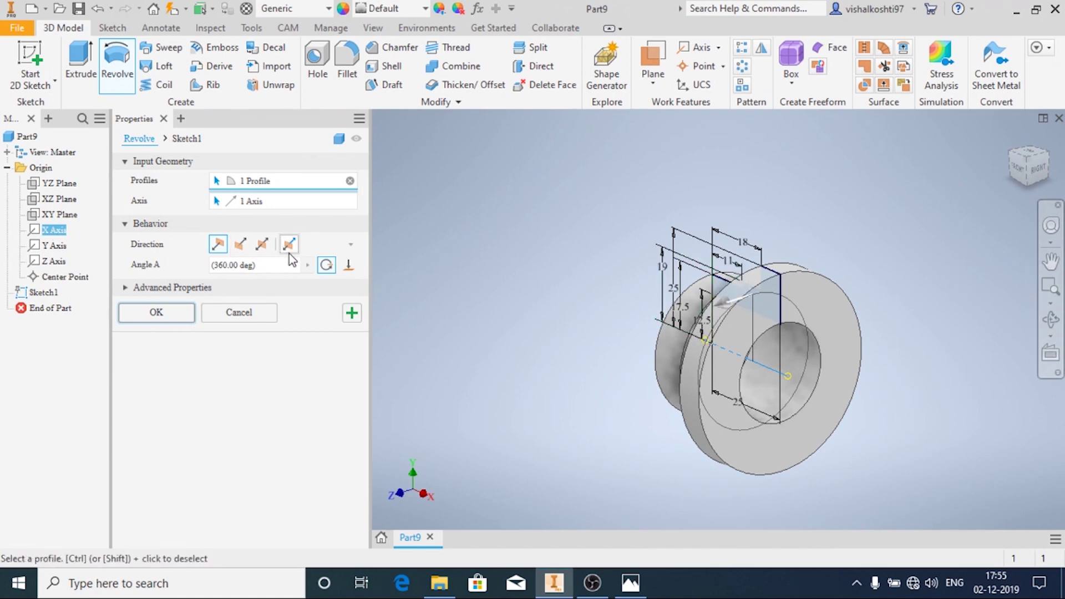
left_click(262, 244)
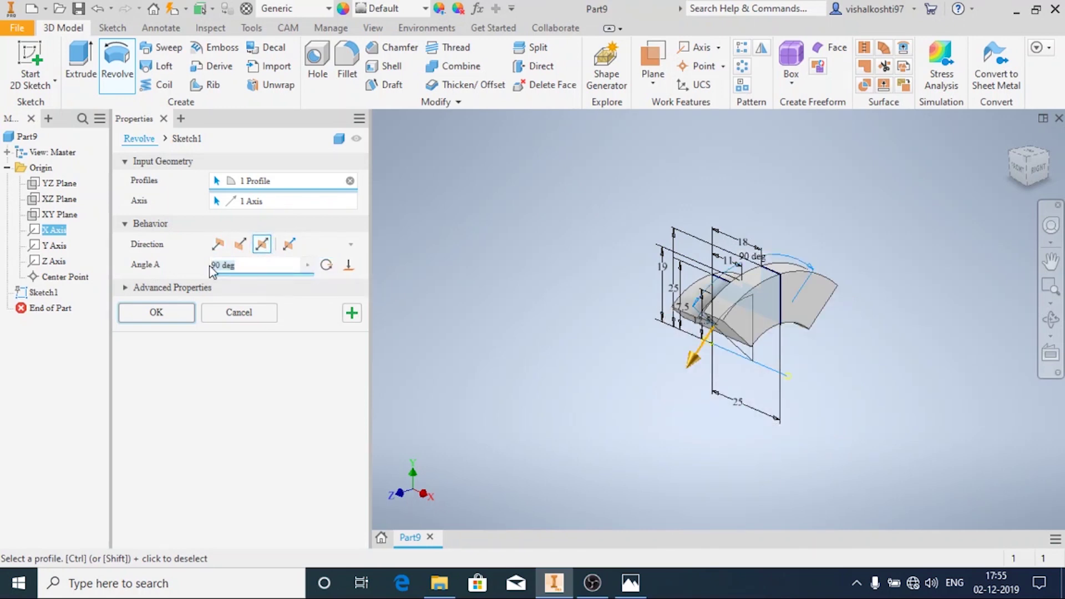
type("189")
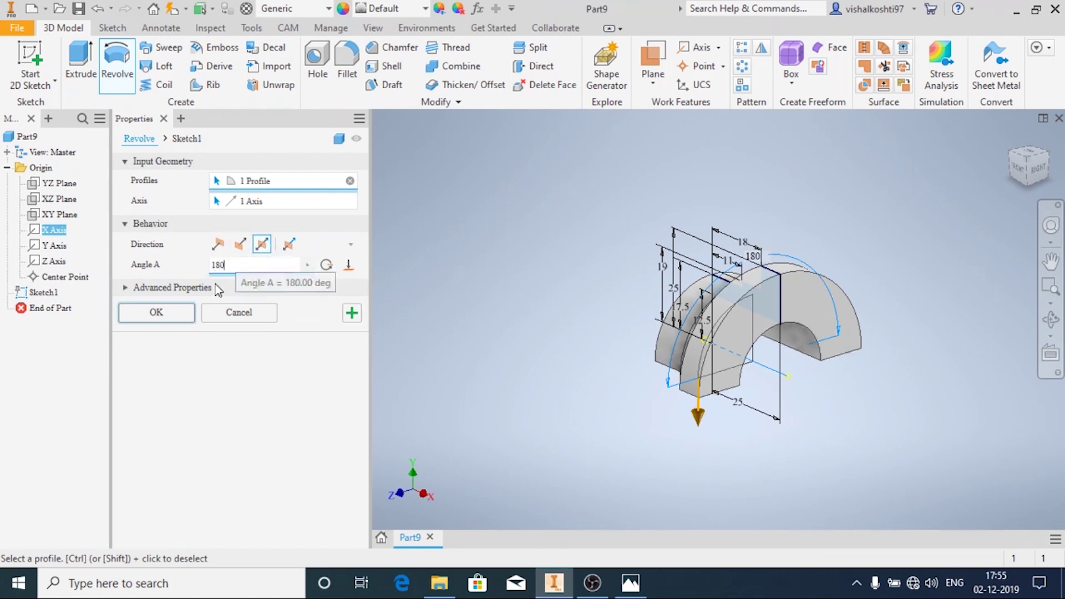
left_click(231, 266)
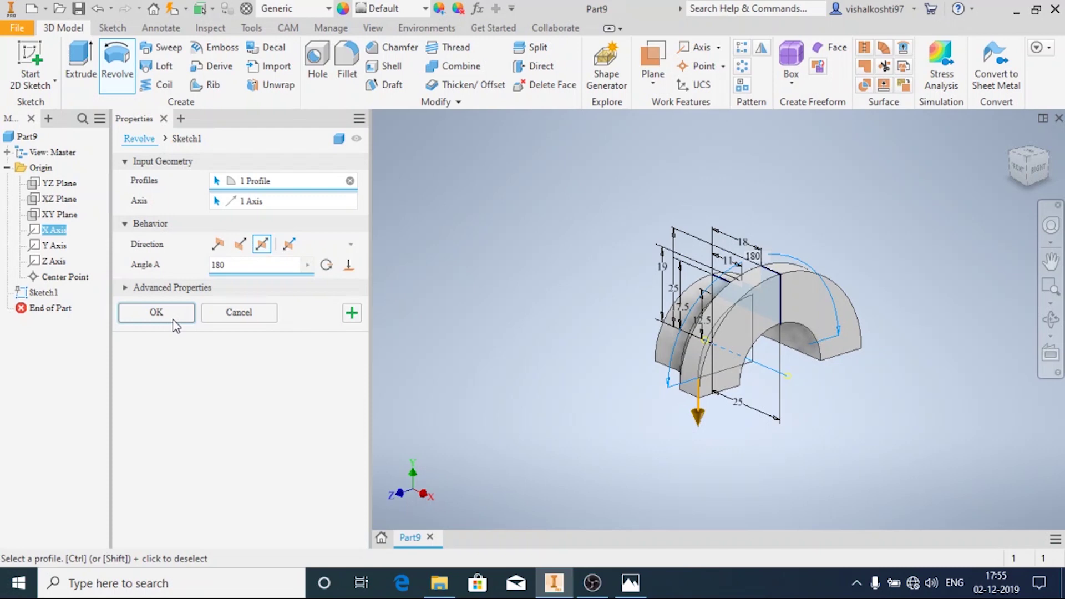
left_click(173, 320)
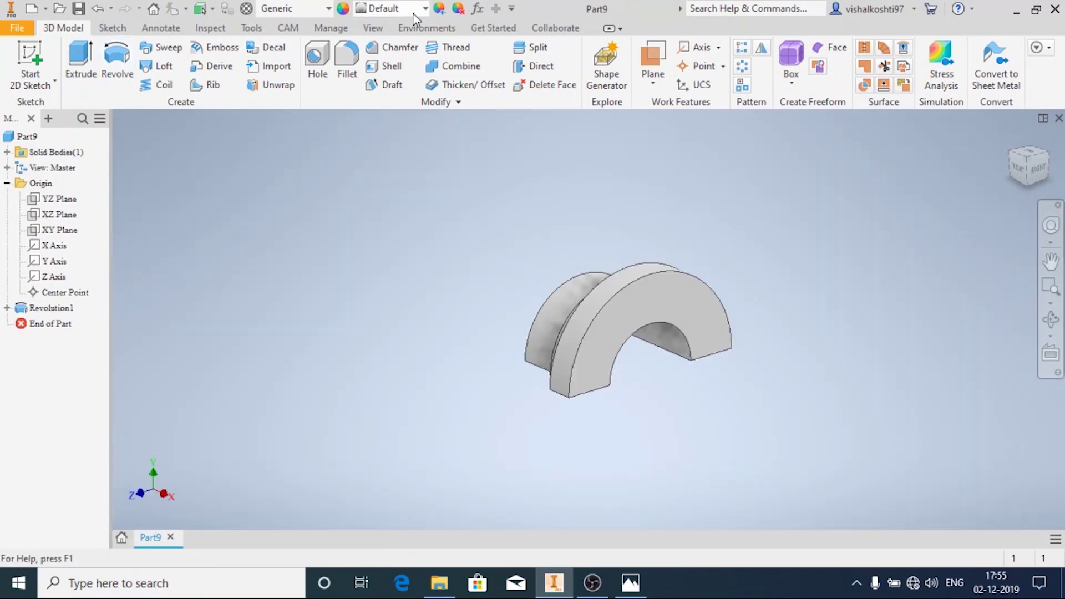
Step: Turn off shadows in the model display and look at the revolved half from its stepped side
left_click(373, 27)
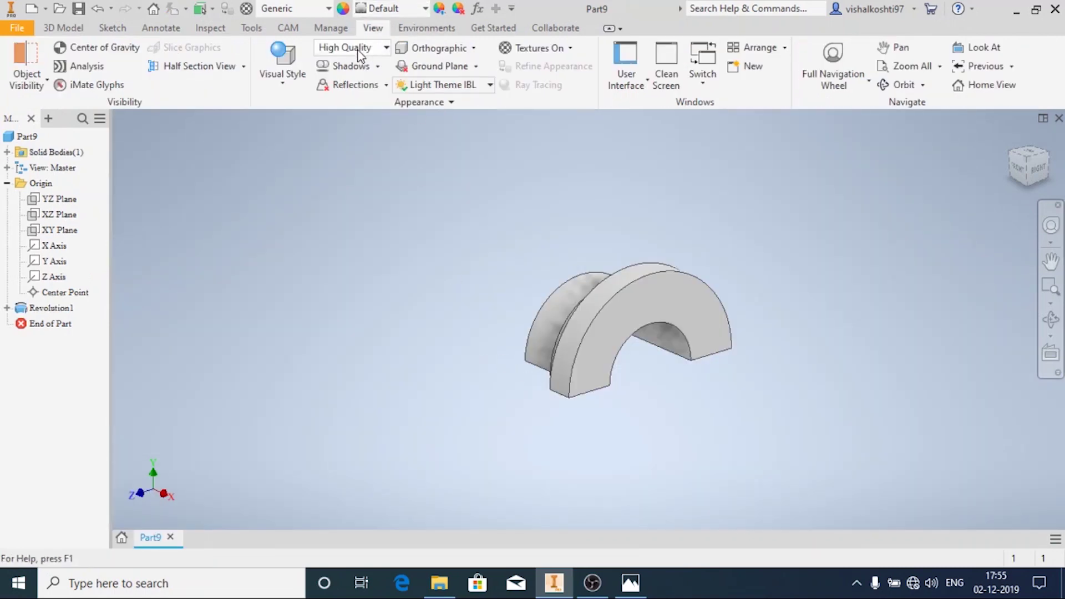
left_click(360, 66)
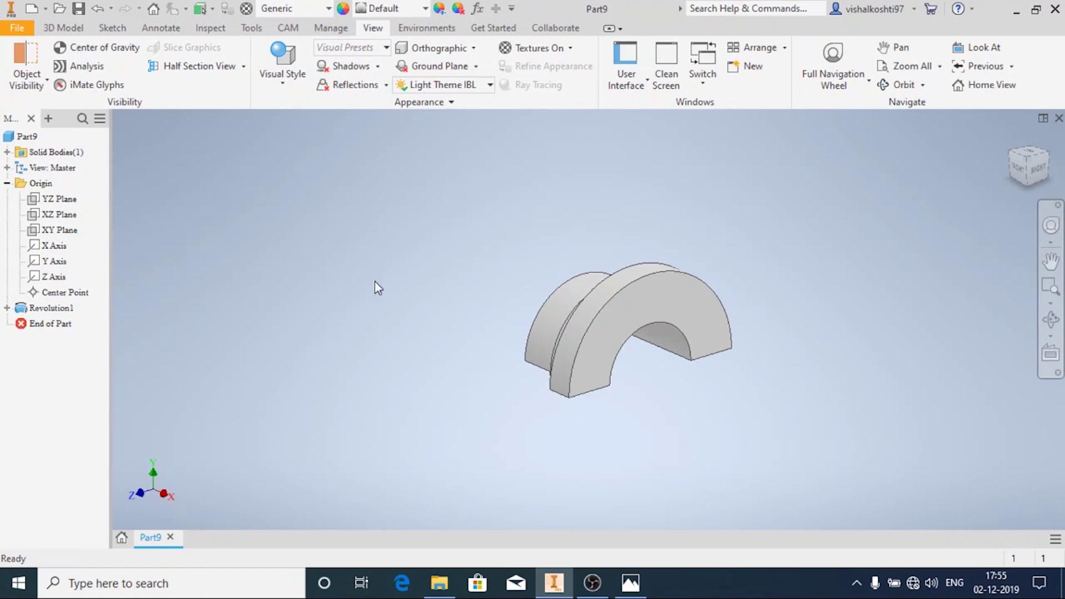
middle_click_drag(375, 281, 490, 307, "shift")
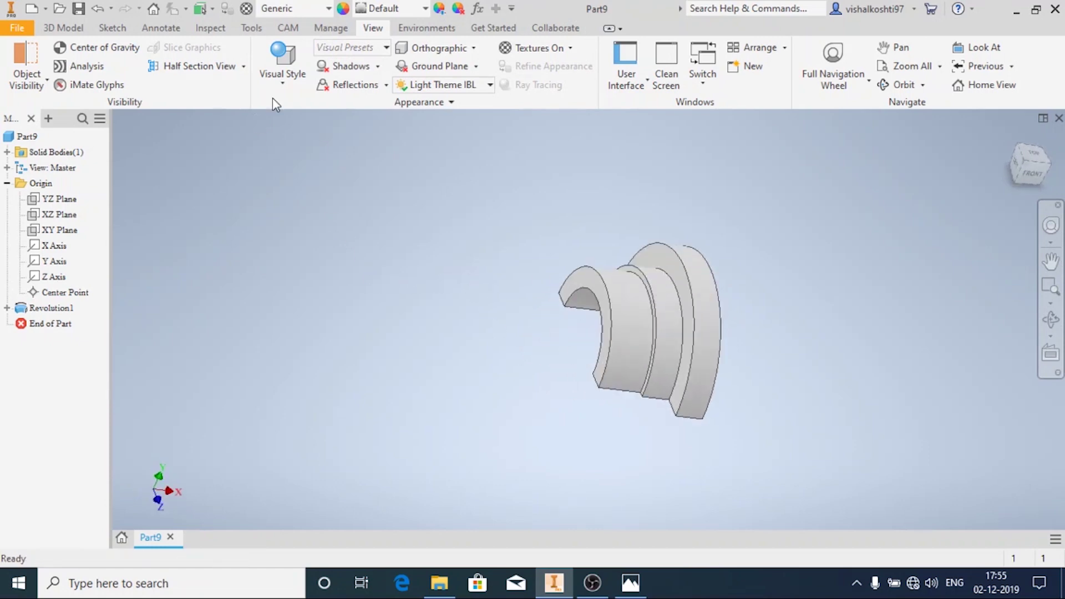
Step: Mirror the revolved feature about the YZ plane to complete the full-length bearing half
left_click(63, 28)
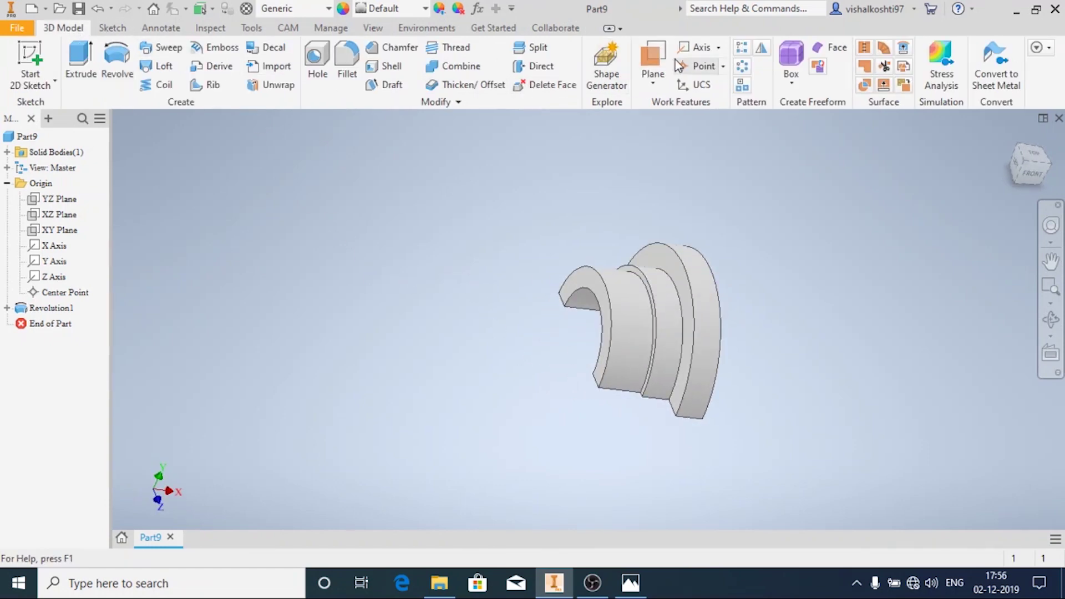
left_click(764, 52)
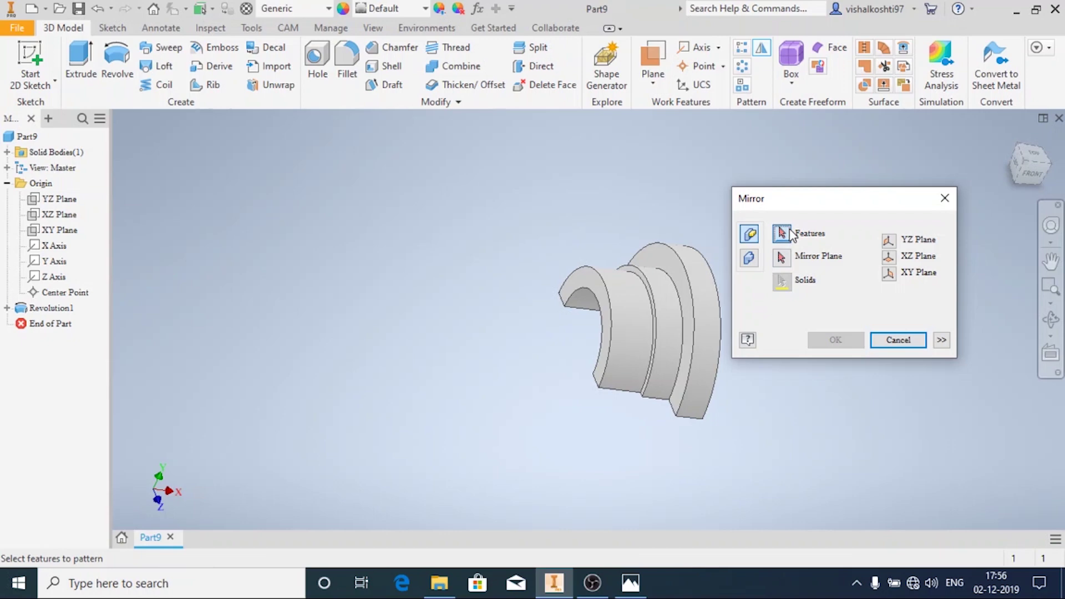
left_click(63, 309)
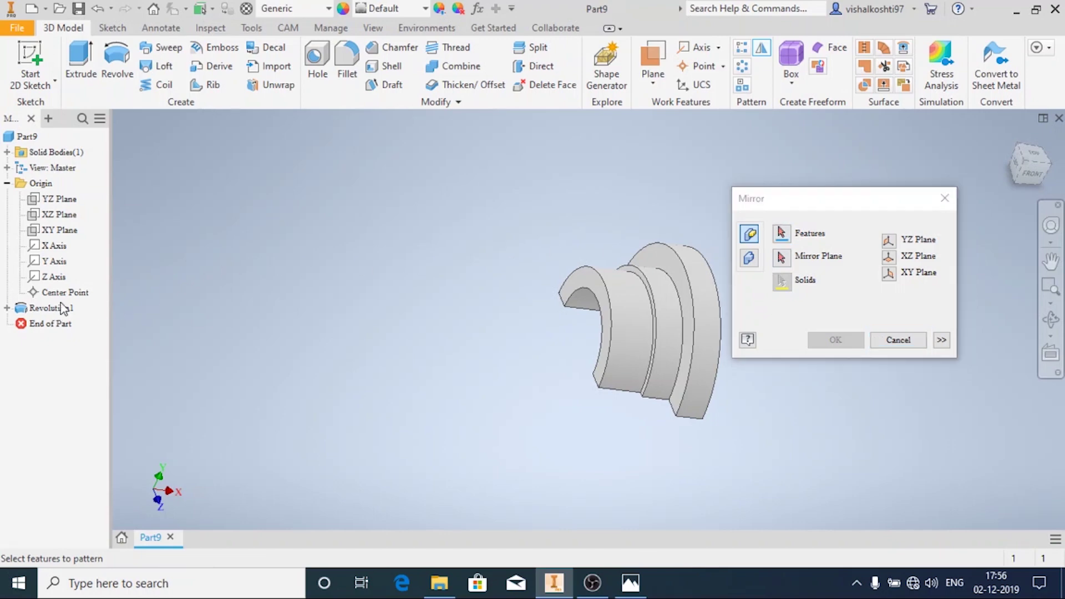
left_click(781, 233)
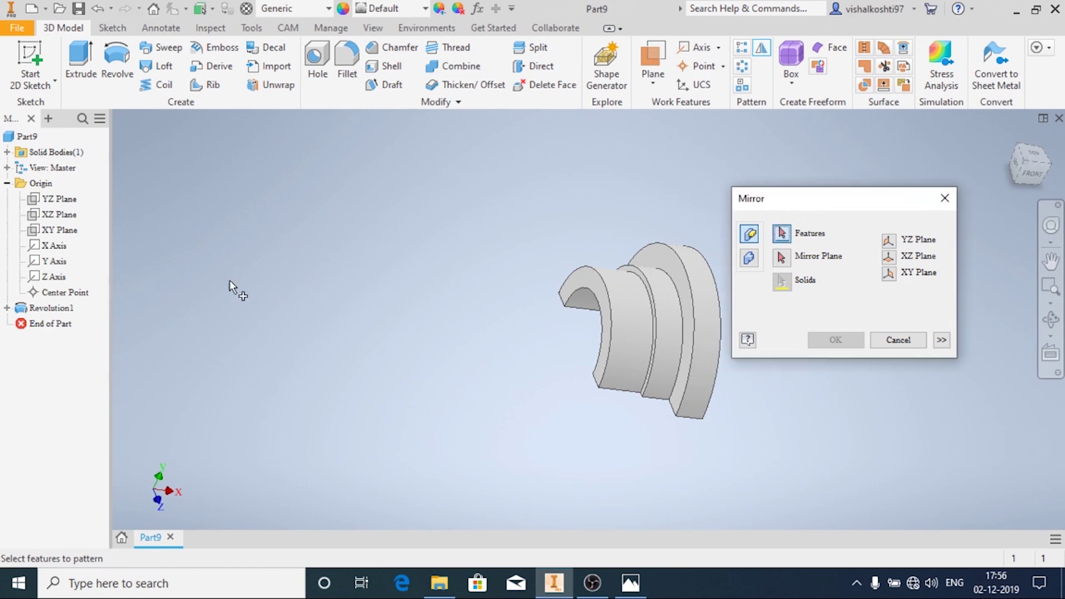
left_click(45, 309)
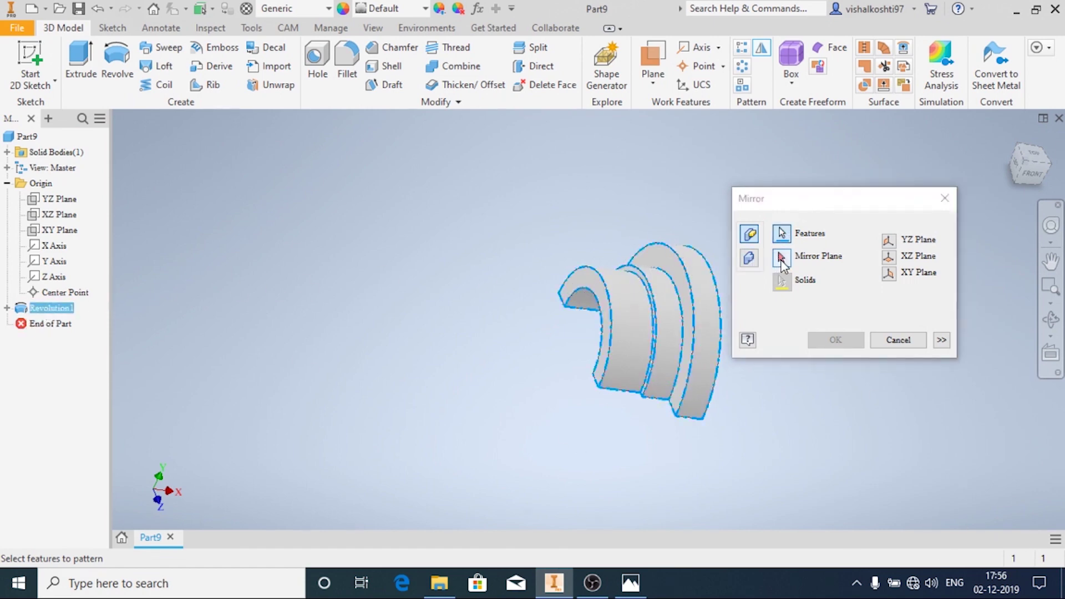
left_click(781, 259)
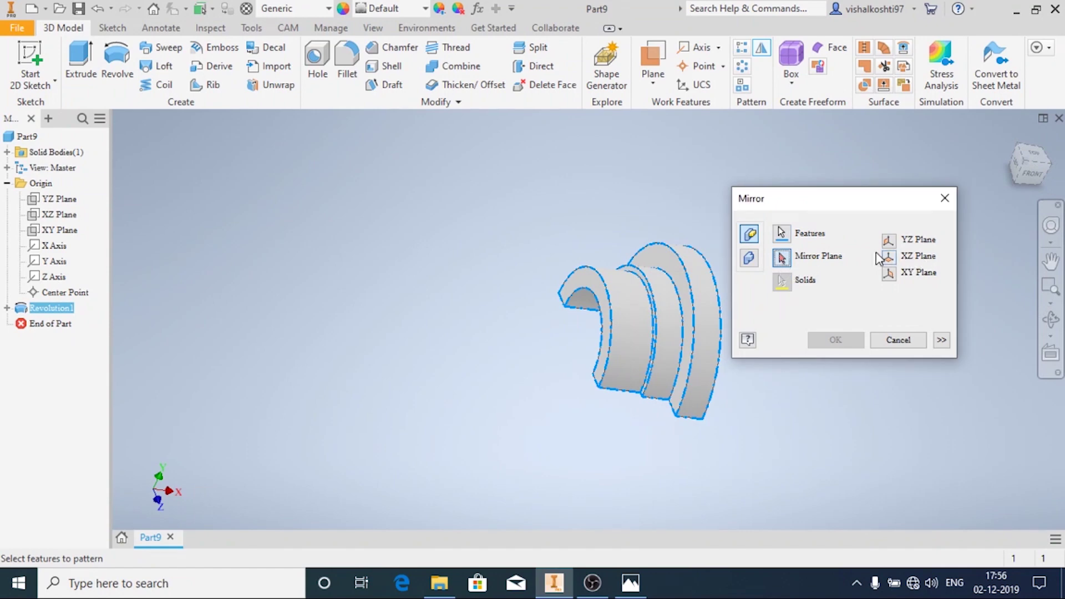
left_click(890, 274)
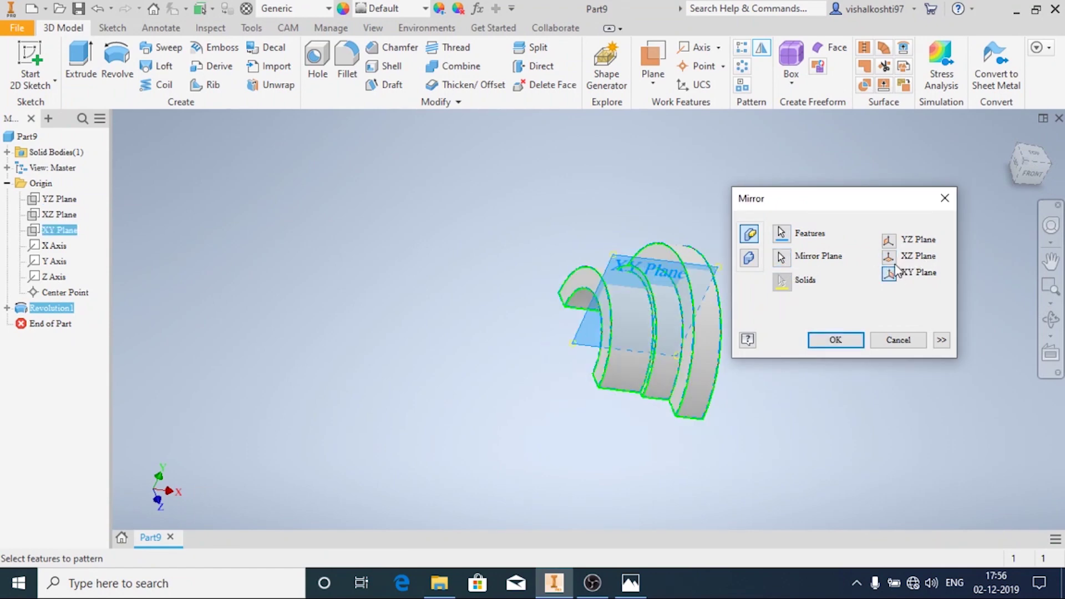
left_click(888, 240)
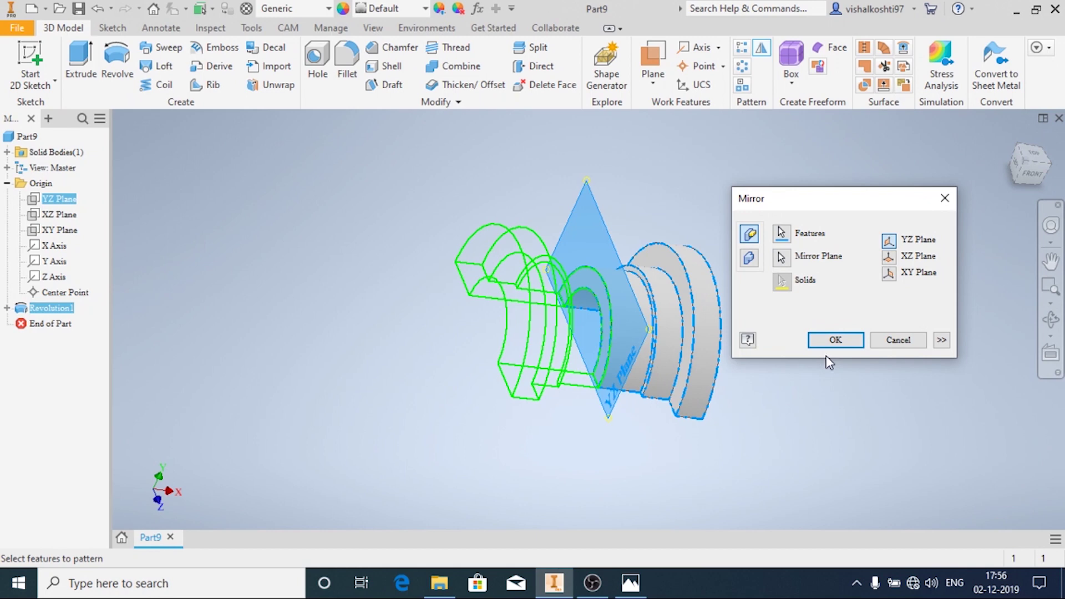
mouse_move(699, 430)
middle_mouse_down("shift")
mouse_move(651, 425)
mouse_move(700, 420)
middle_mouse_up("shift")
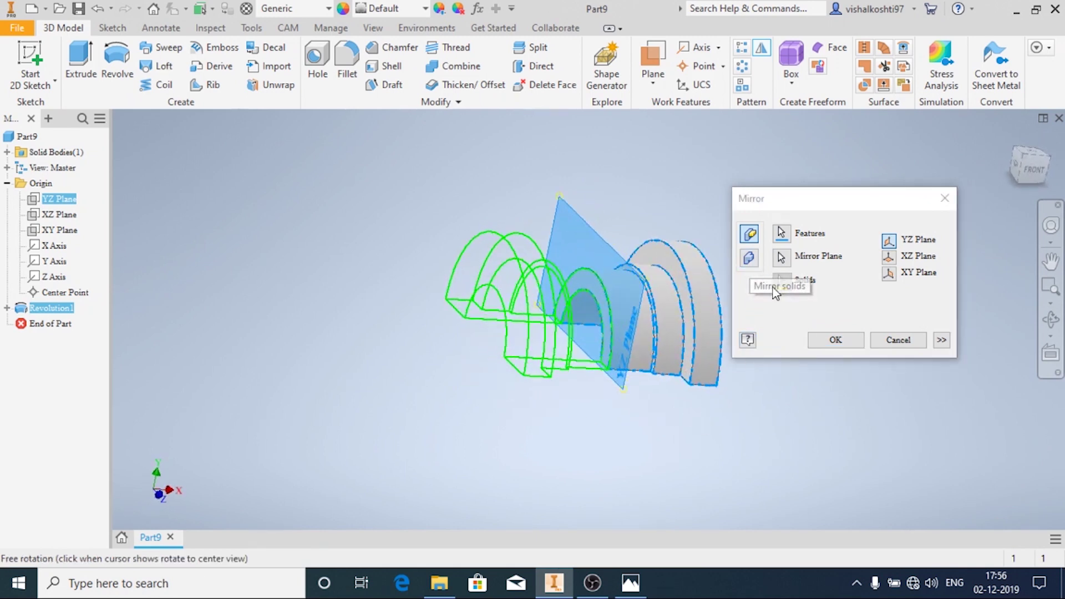
left_click(831, 341)
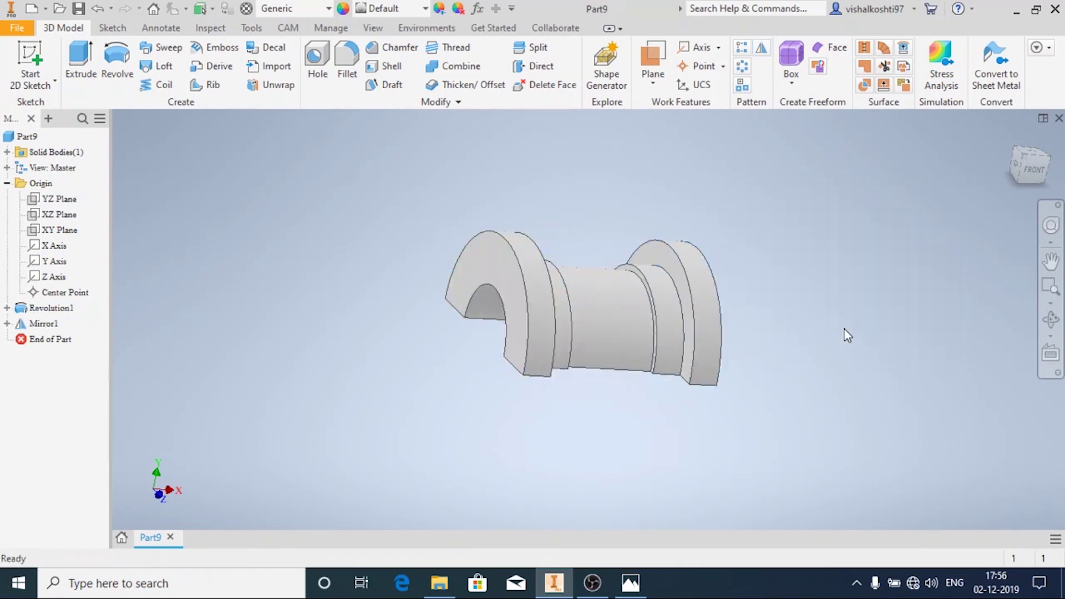
Step: Check the locating pin's dimensions on the reference drawing and start a new sketch on the YZ plane
middle_click_drag(838, 312, 543, 426, "shift")
left_click(630, 584)
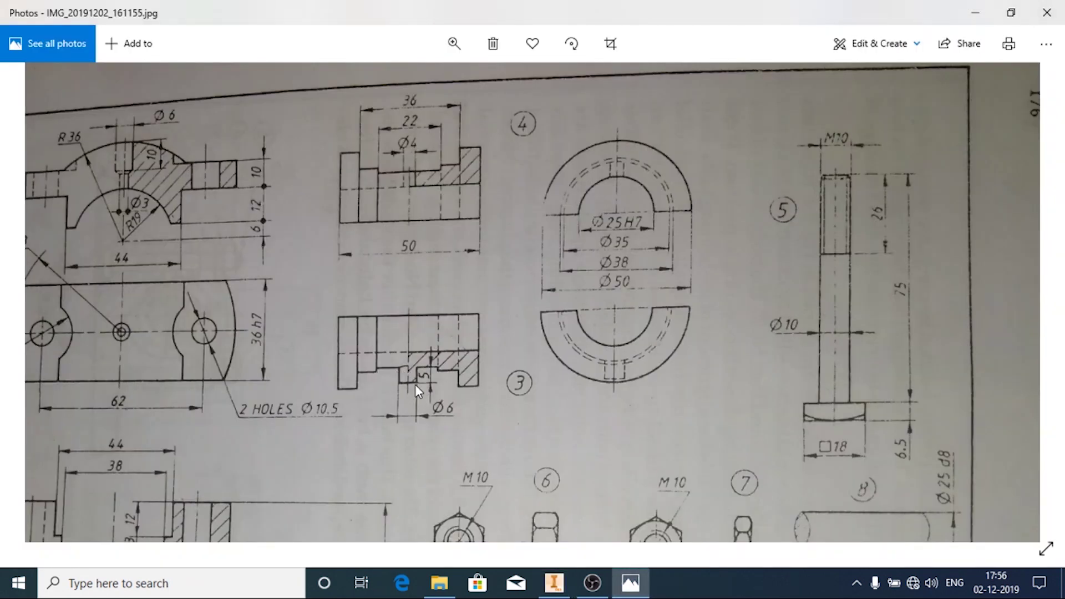
left_click(553, 583)
middle_click_drag(423, 357, 597, 233, "shift")
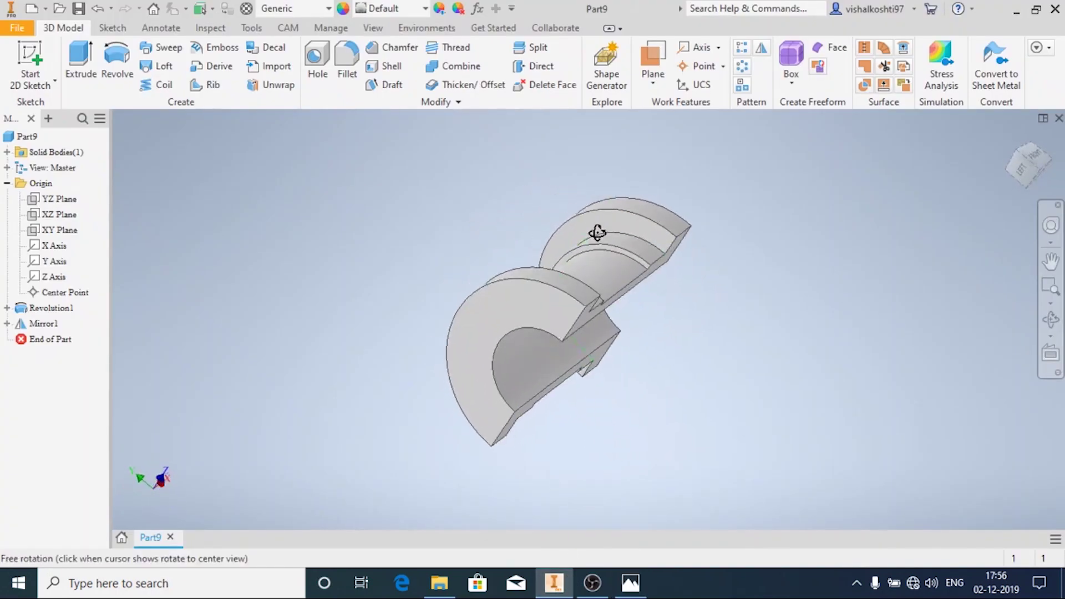
left_click(53, 200)
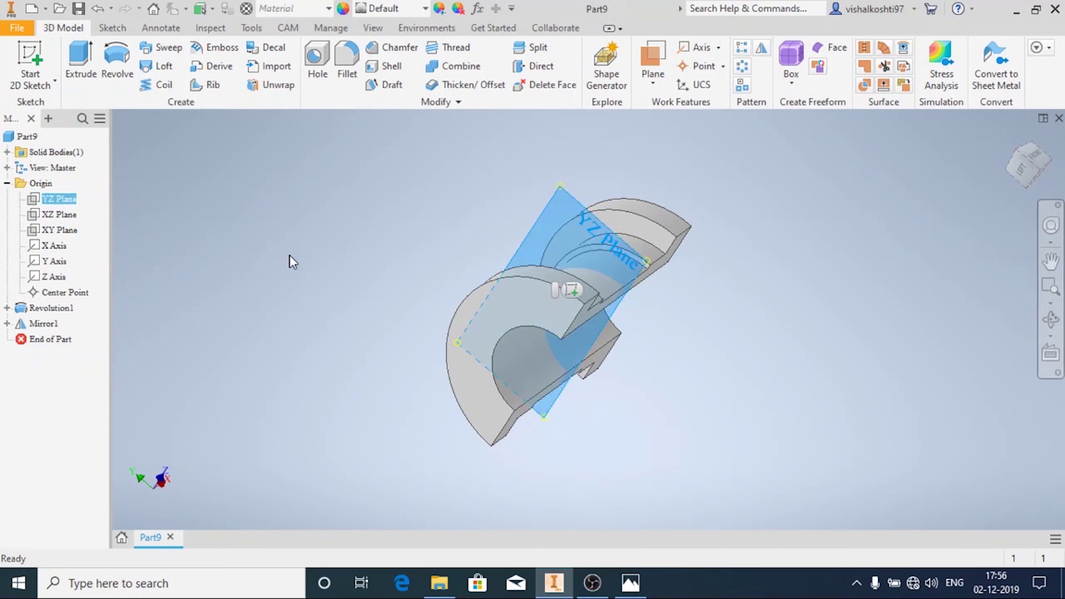
middle_click_drag(288, 261, 375, 282, "shift")
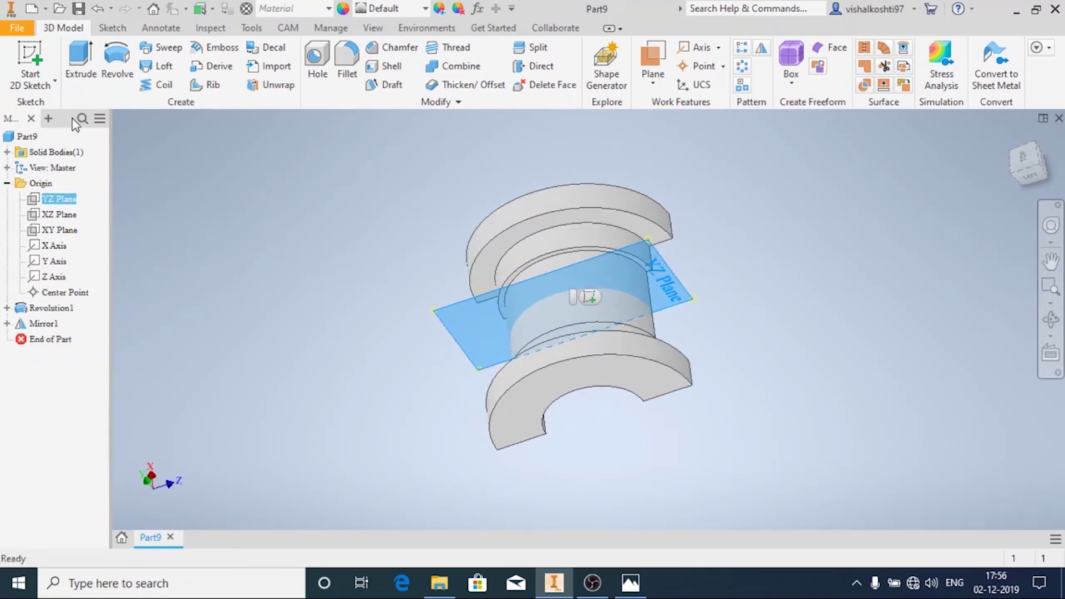
left_click(39, 89)
left_click(69, 112)
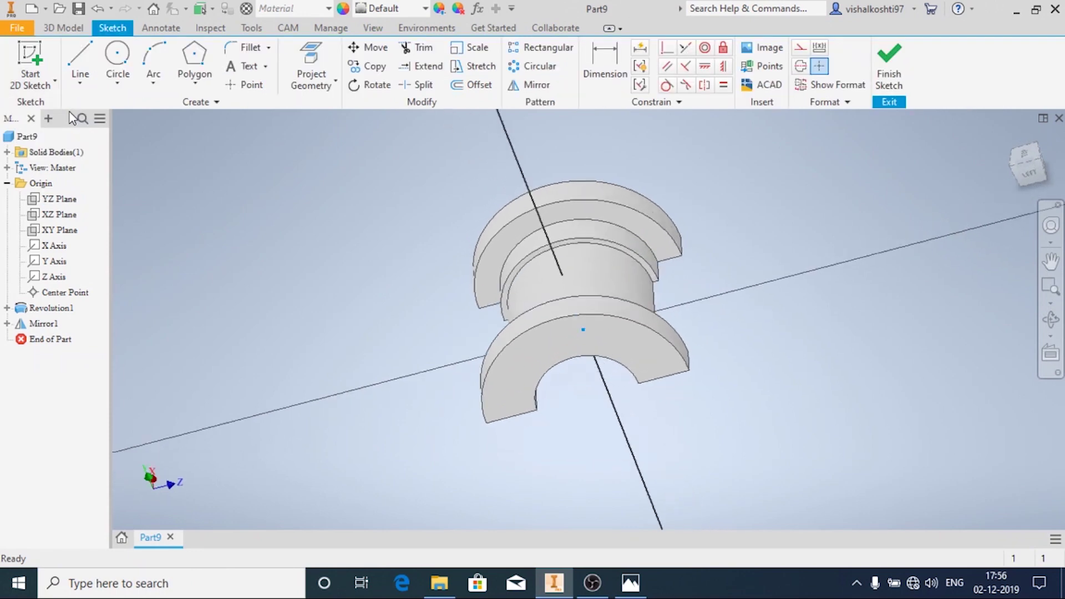
Step: Change the visual style to Wireframe with Hidden Edges so the inner step circles can be seen in the sketch
left_click(373, 28)
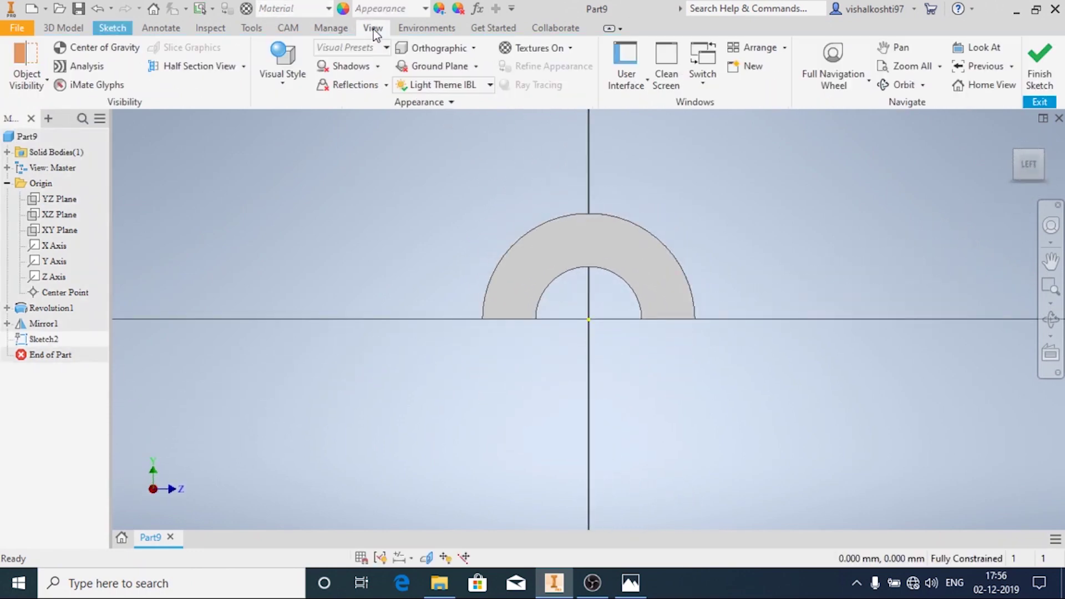
left_click(286, 85)
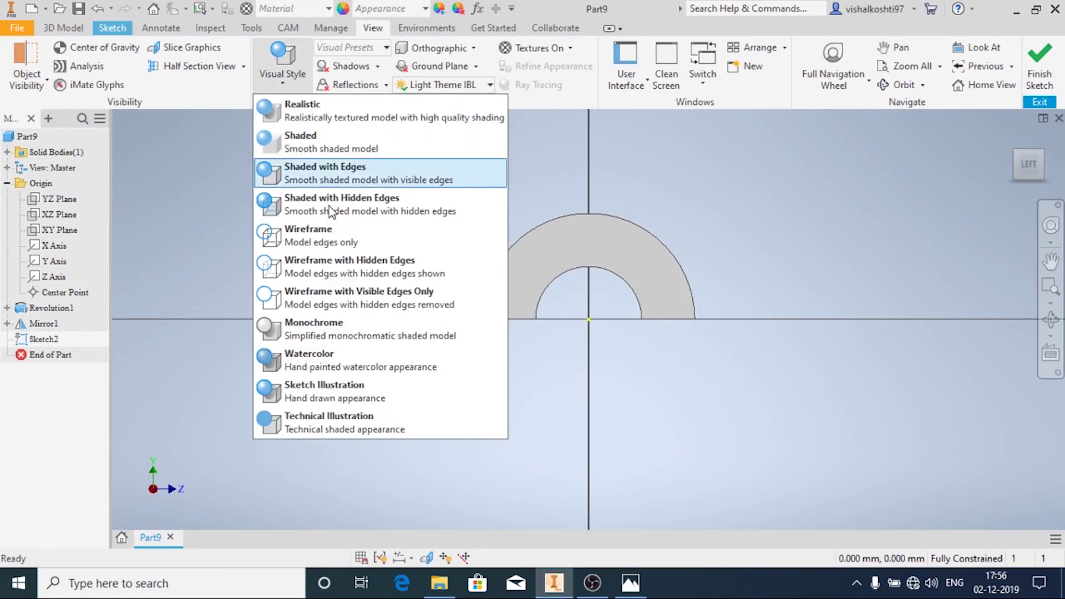
left_click(344, 263)
scroll(610, 242, "up", 5)
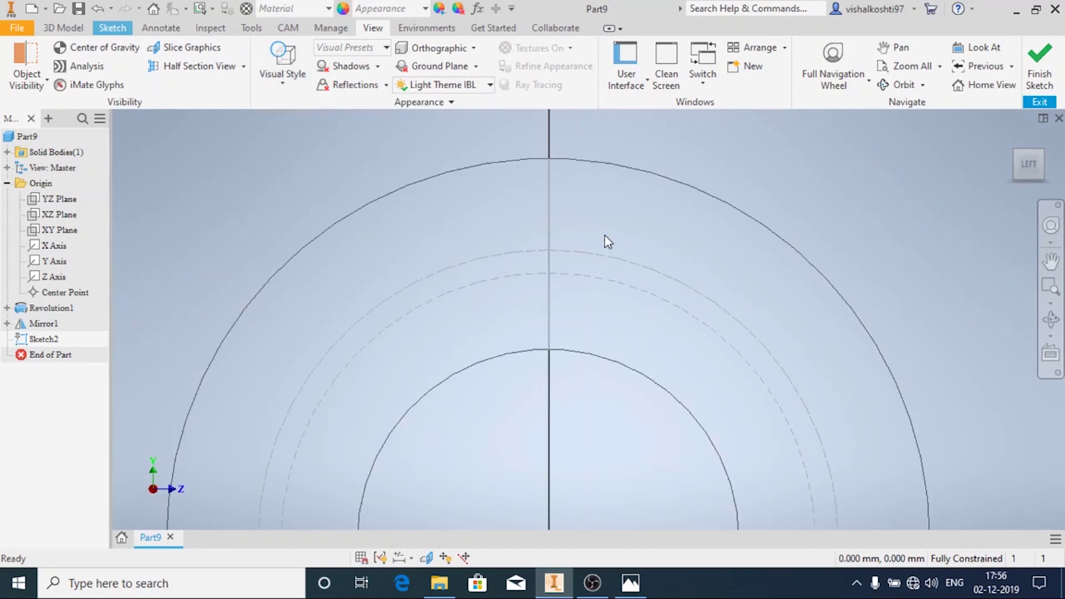
scroll(608, 242, "down", 5)
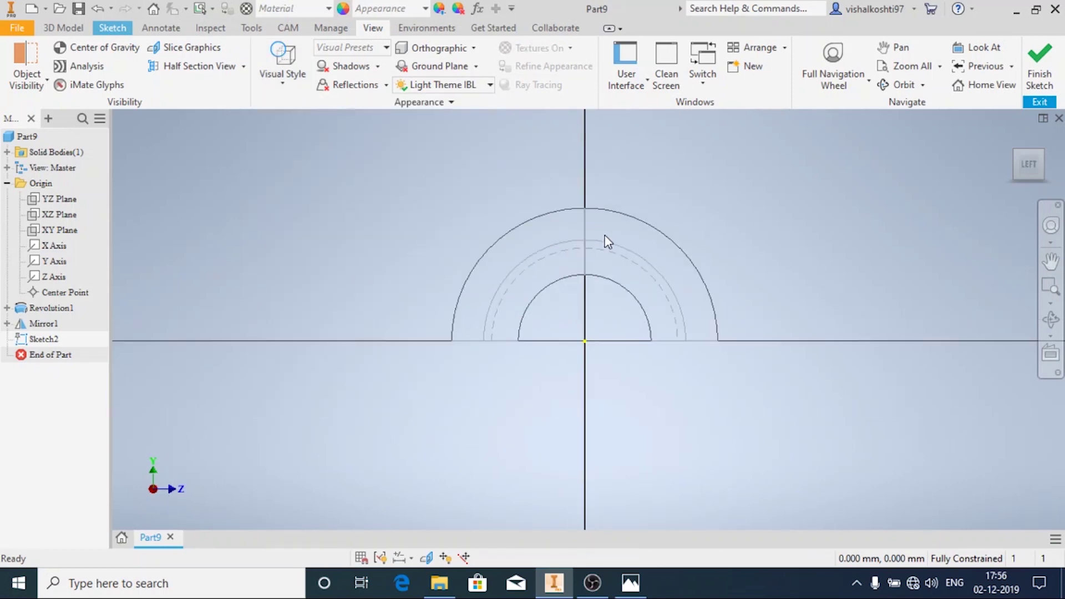
Step: Check the pin's size on the reference drawing and draw a 5 mm vertical line up from the top of the inner dashed arc
left_click(644, 578)
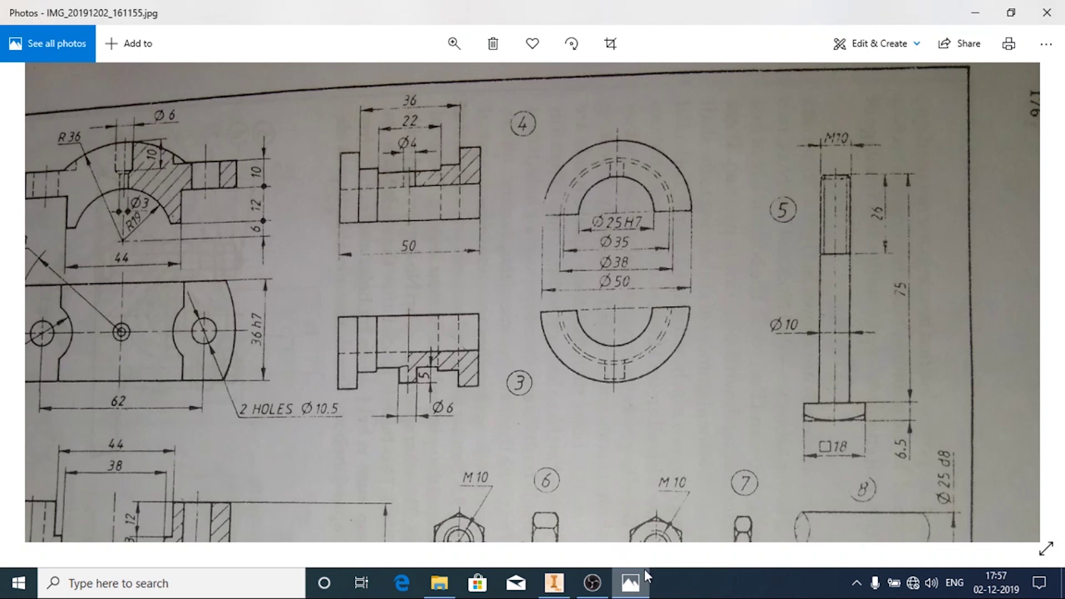
left_click(554, 582)
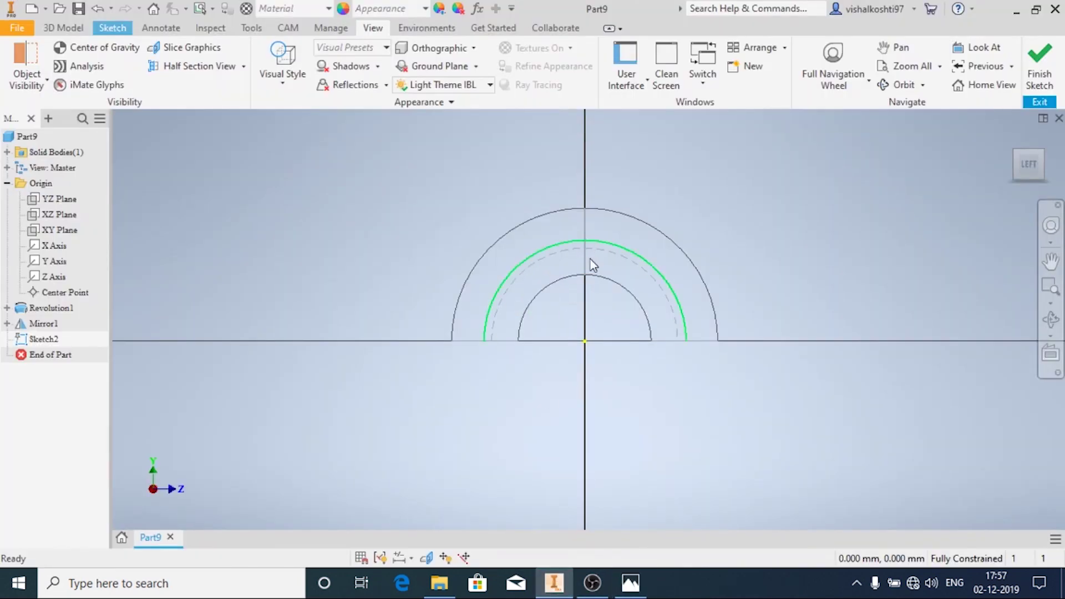
left_click(630, 582)
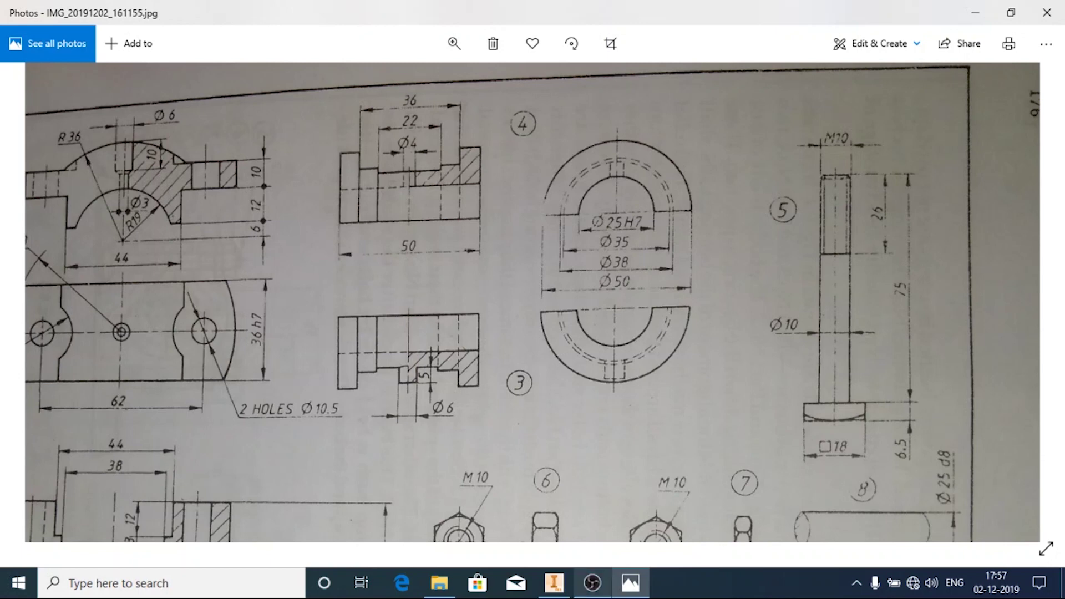
left_click(554, 583)
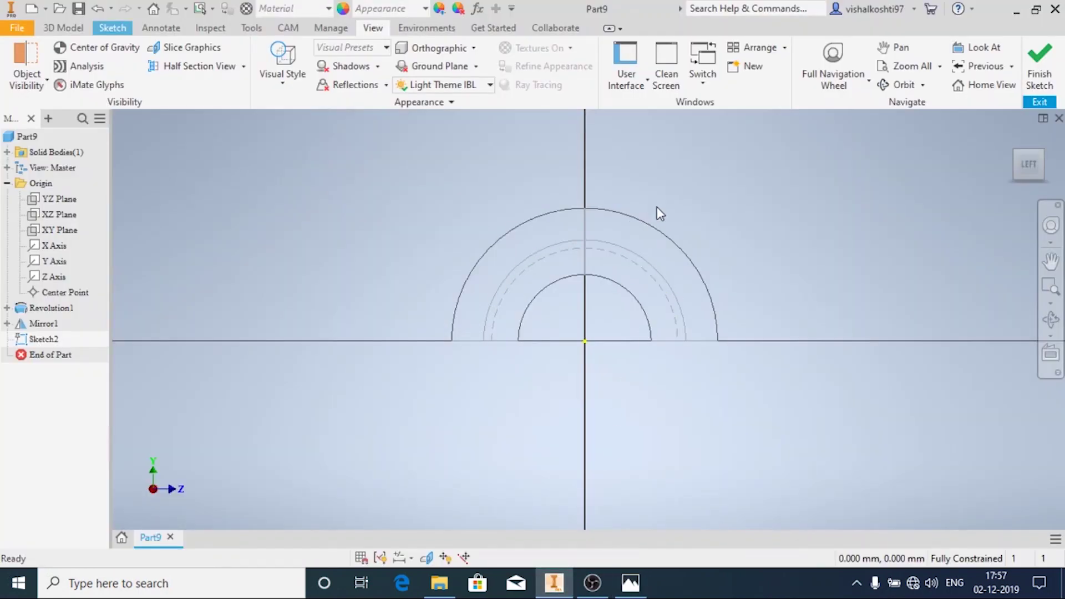
scroll(657, 208, "up", 3)
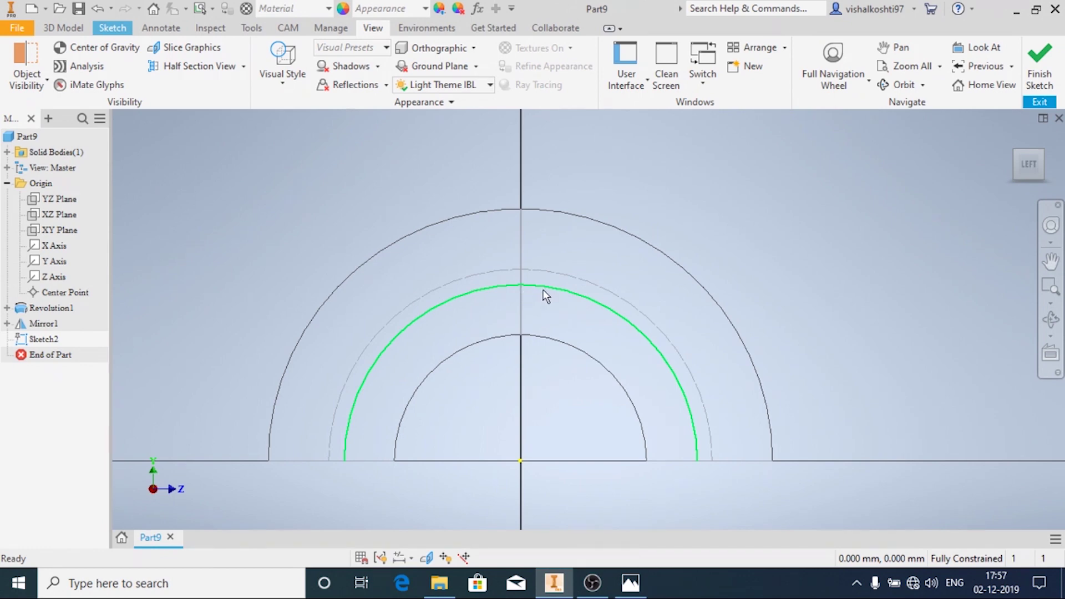
left_click(96, 31)
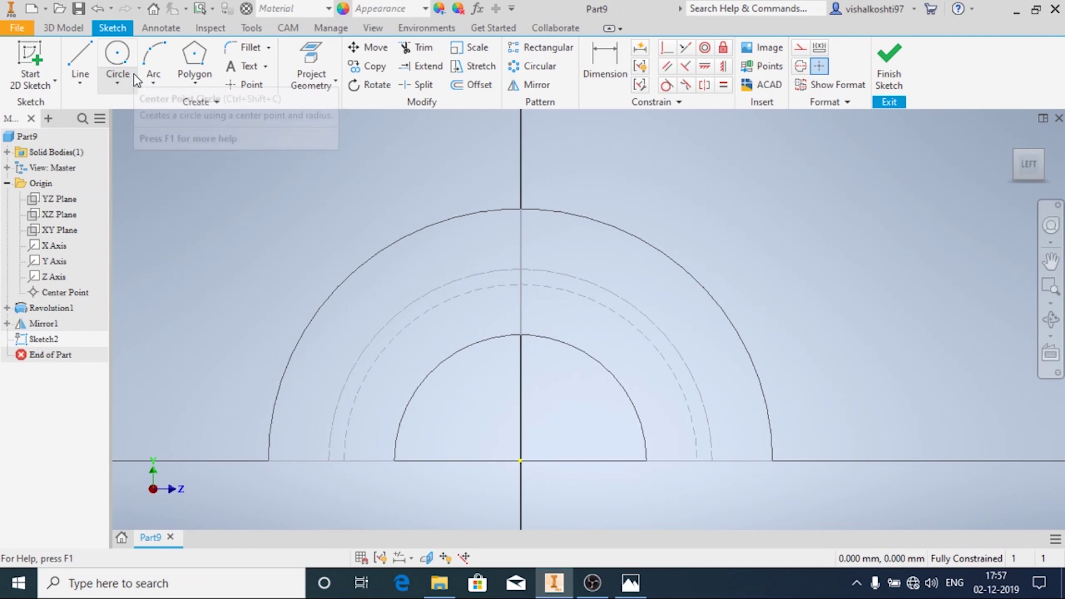
left_click(79, 85)
left_click(133, 106)
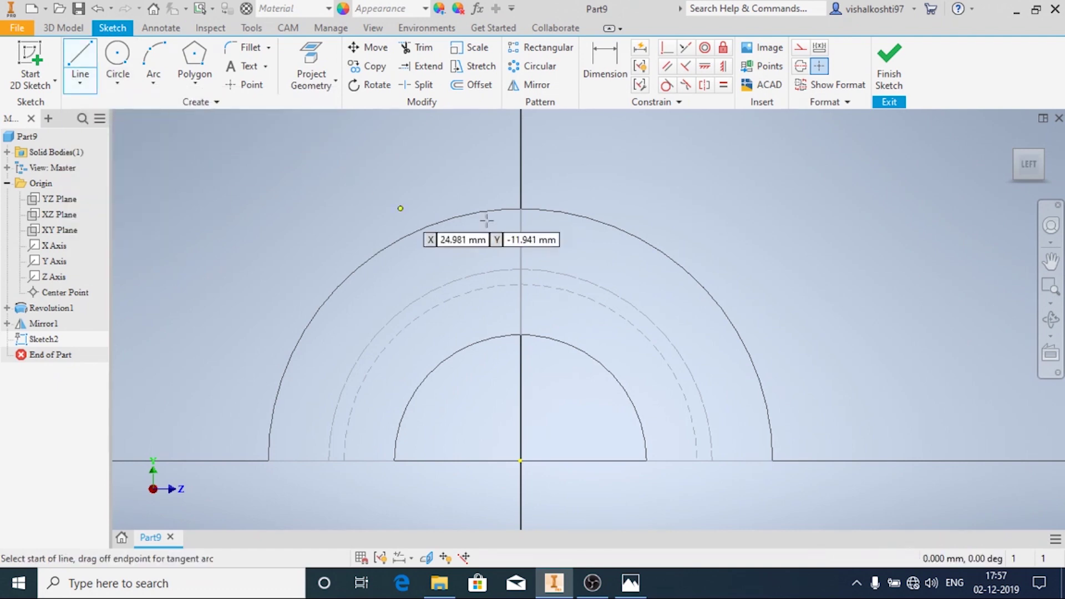
left_click(520, 289)
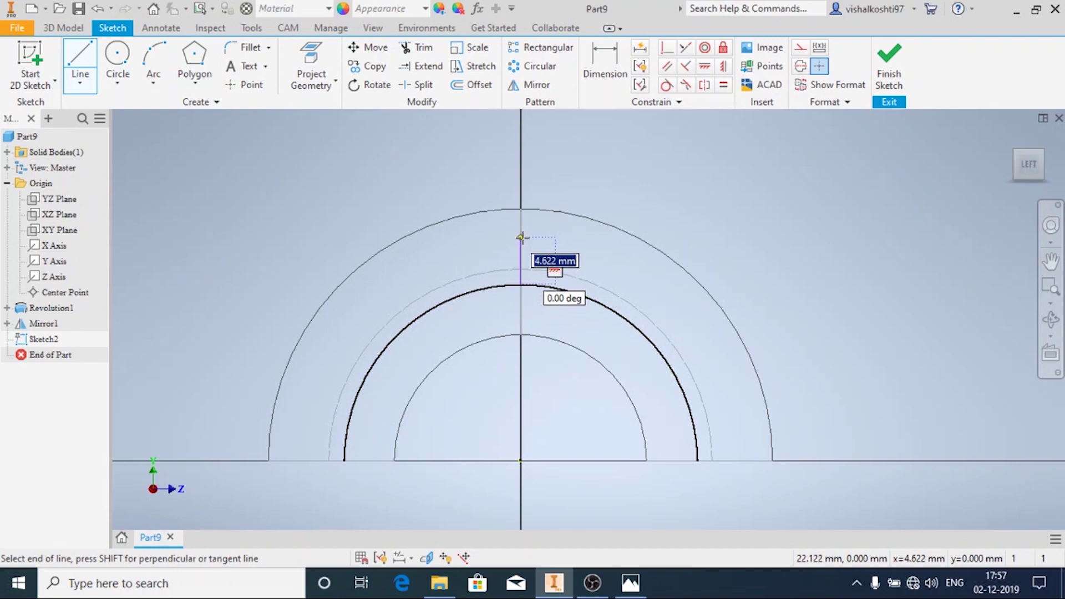
type("5")
key("Return")
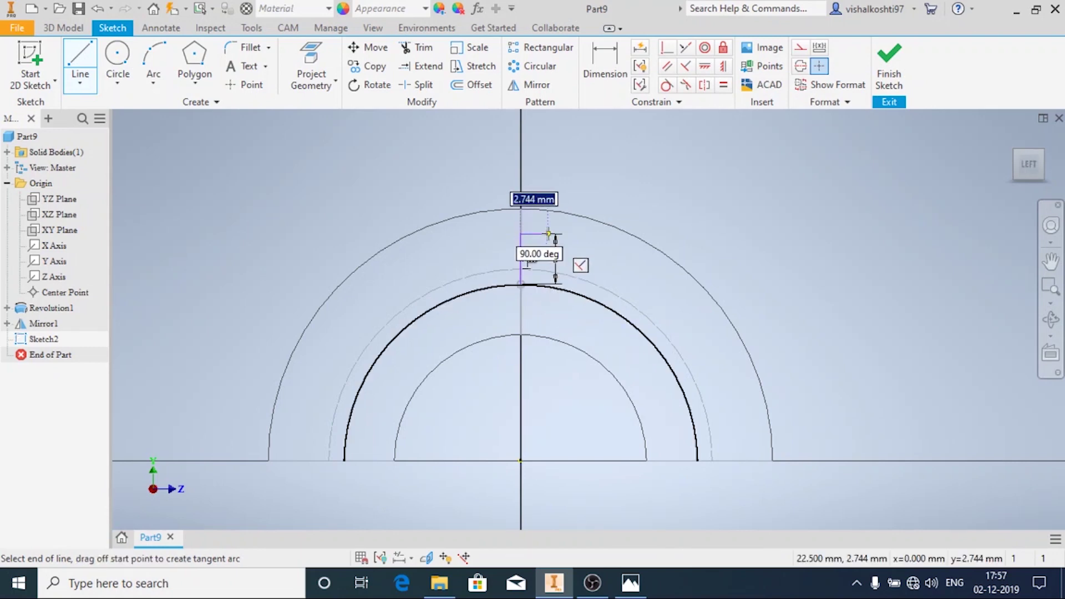
Step: Add a 3 mm horizontal line from its upper end and a vertical line back down to the inner arc
type("3")
key("Return")
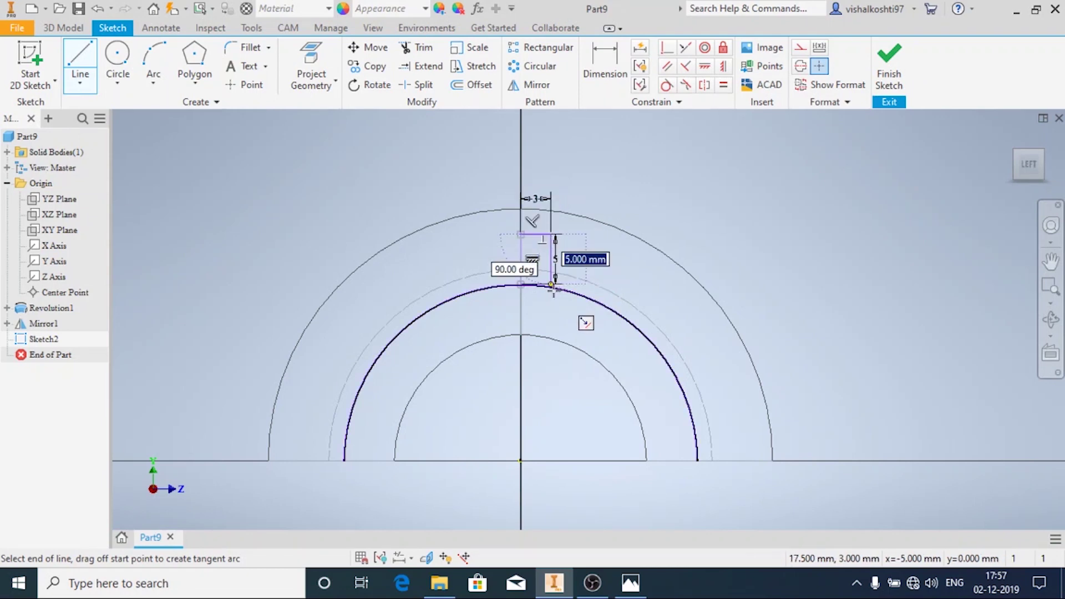
scroll(549, 288, "up", 5)
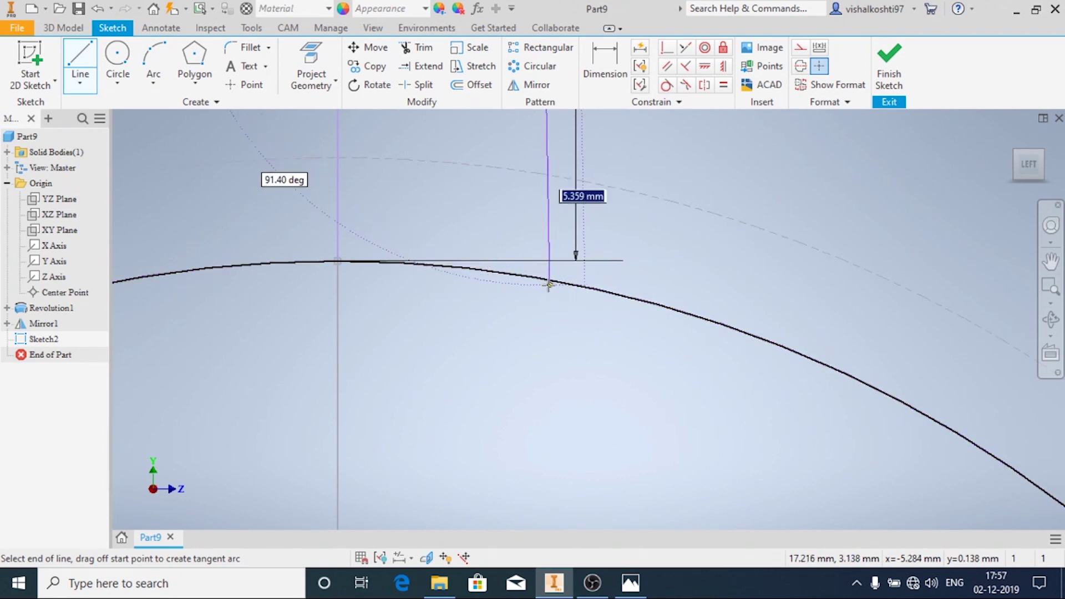
left_click(543, 280)
key("Escape")
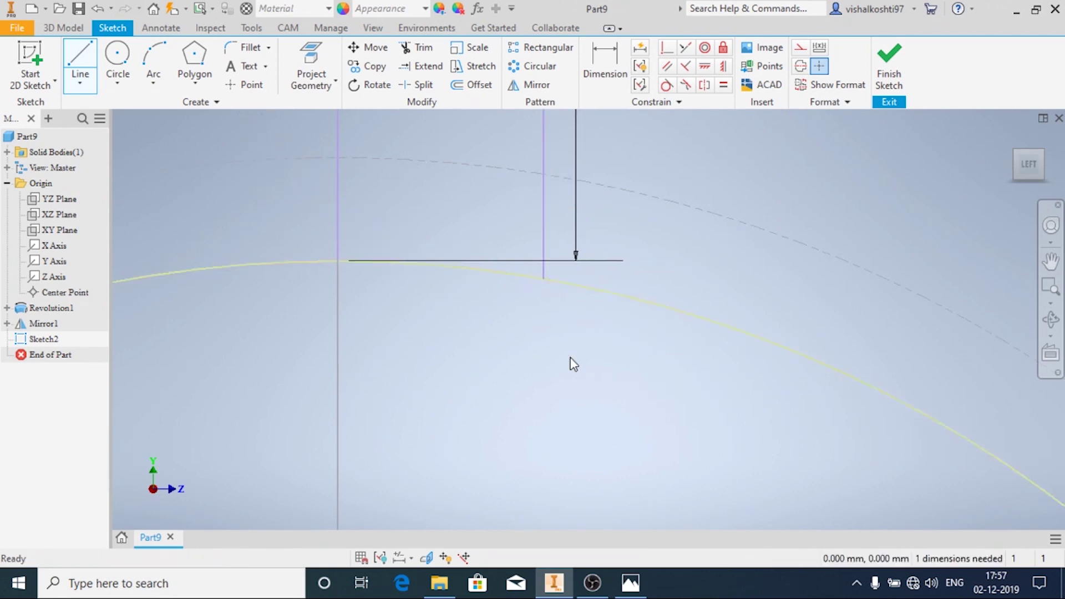
Step: Try to dimension the pin profile's vertical line on the centre axis
scroll(570, 361, "down", 5)
scroll(538, 315, "up", 4)
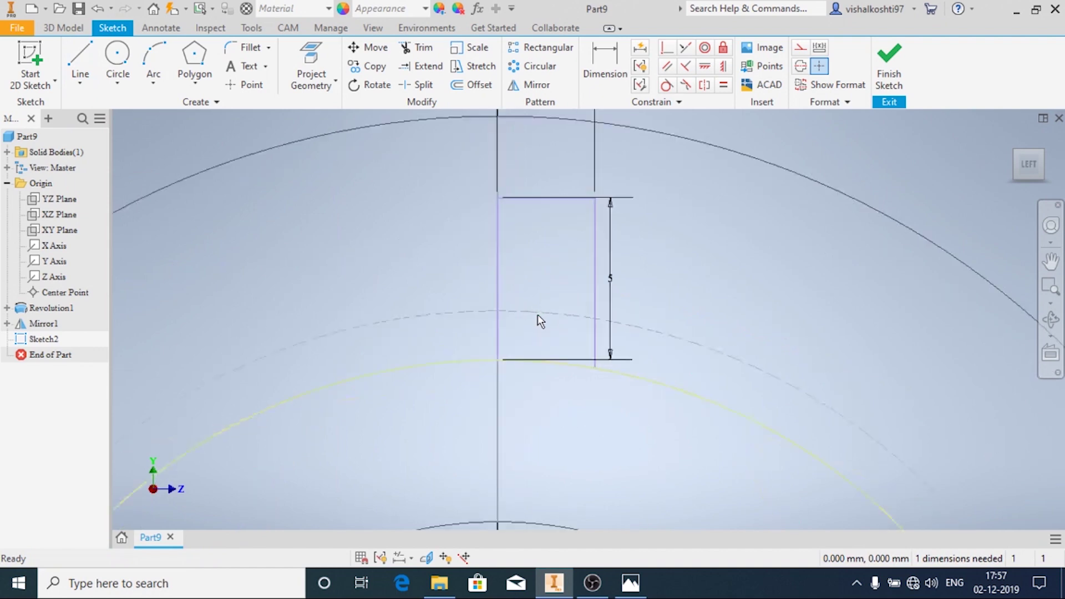
scroll(537, 315, "down", 3)
left_click(610, 60)
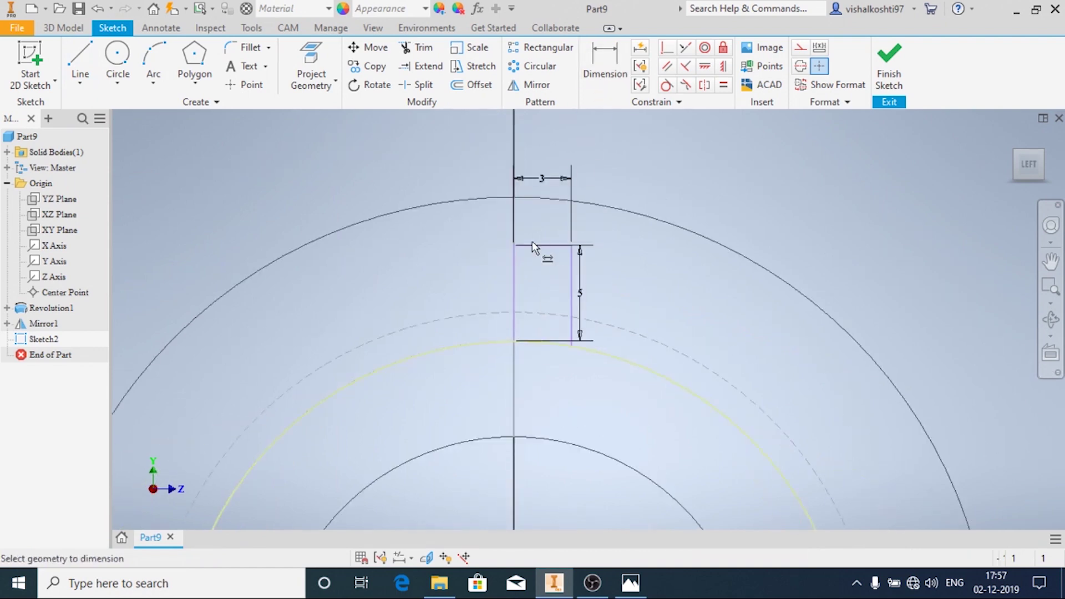
left_click(514, 275)
left_click(480, 283)
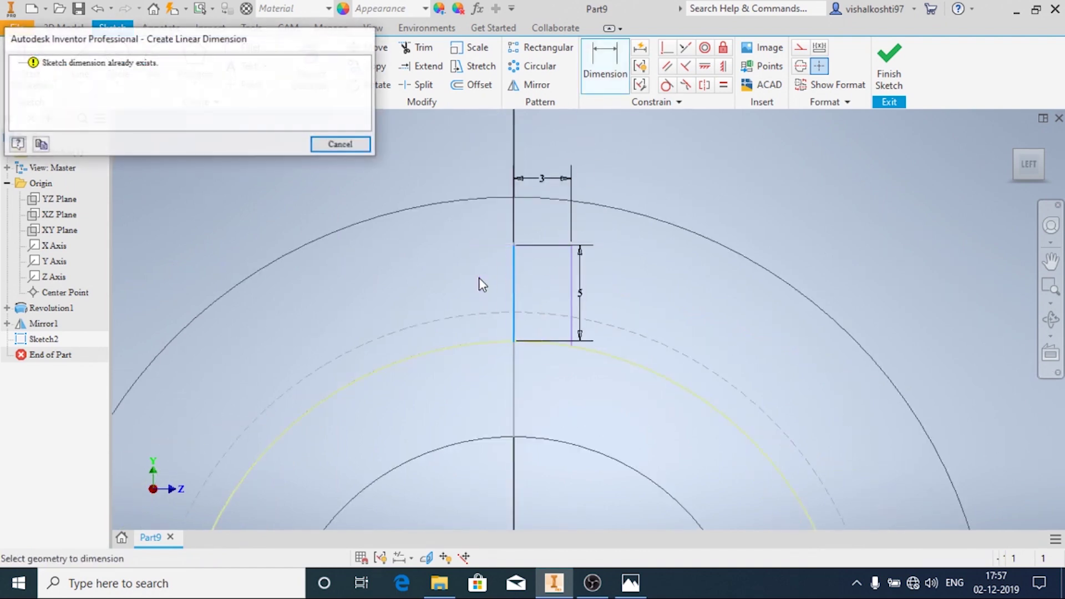
left_click(357, 144)
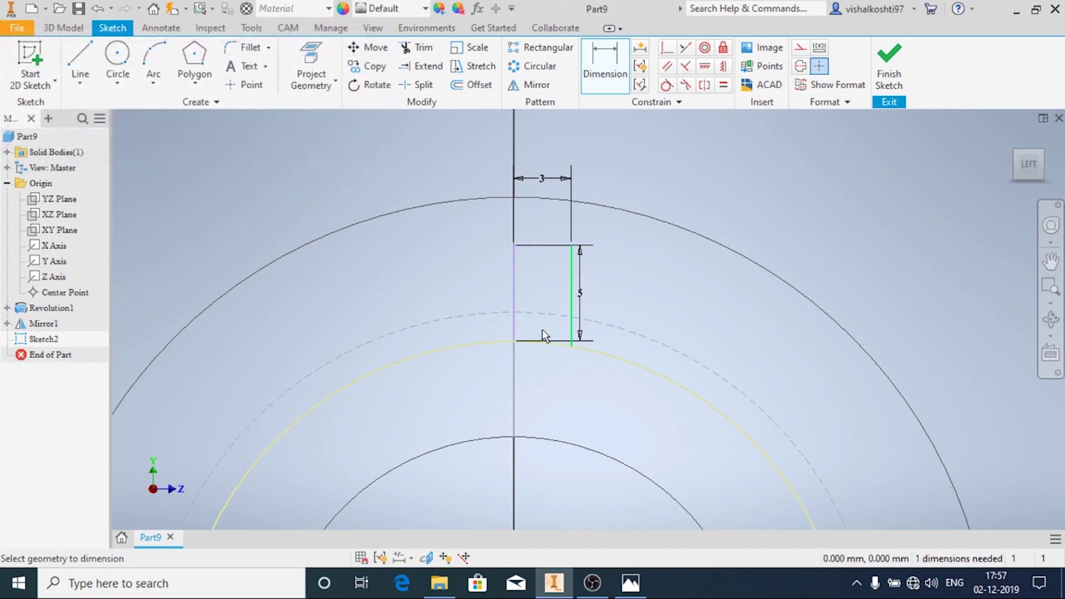
scroll(542, 328, "down", 5)
scroll(488, 344, "up", 2)
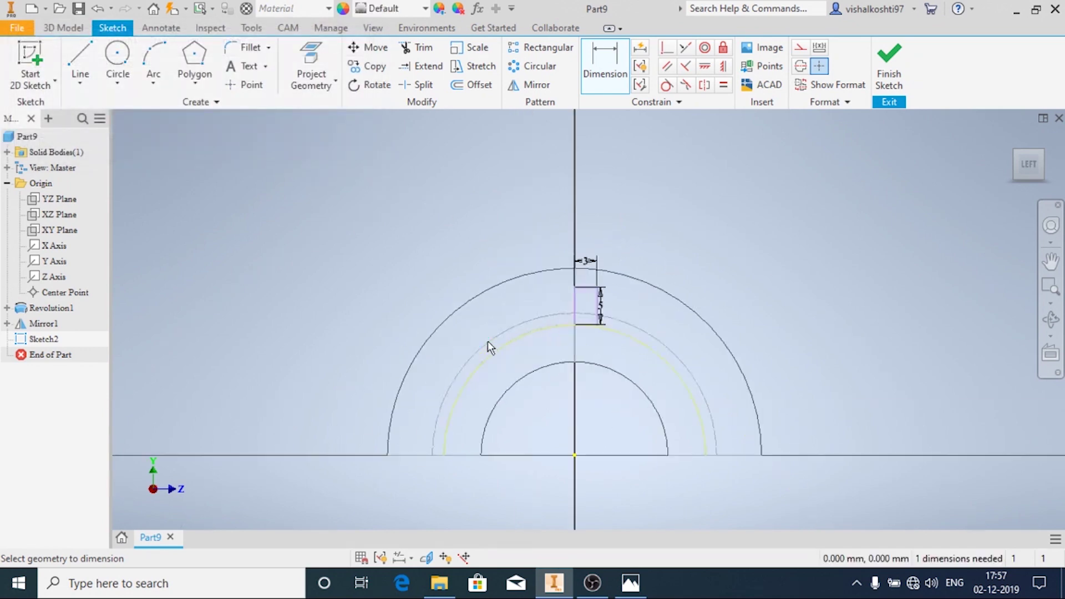
Step: Finish the sketch and revolve the pin profile a full 360 degrees about its vertical centre line, joined to the body
left_click(878, 72)
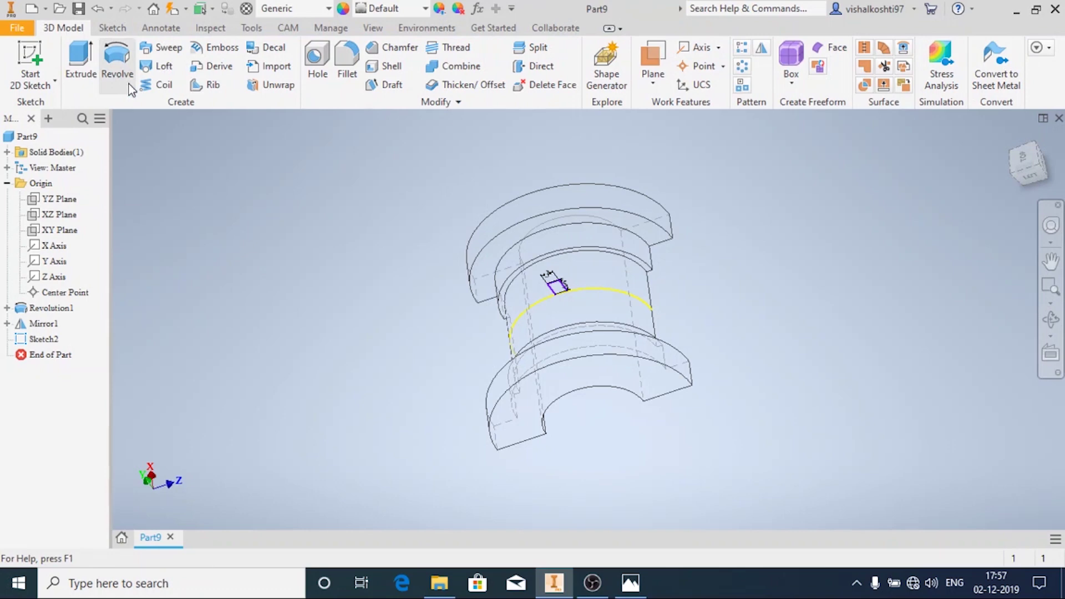
left_click(123, 74)
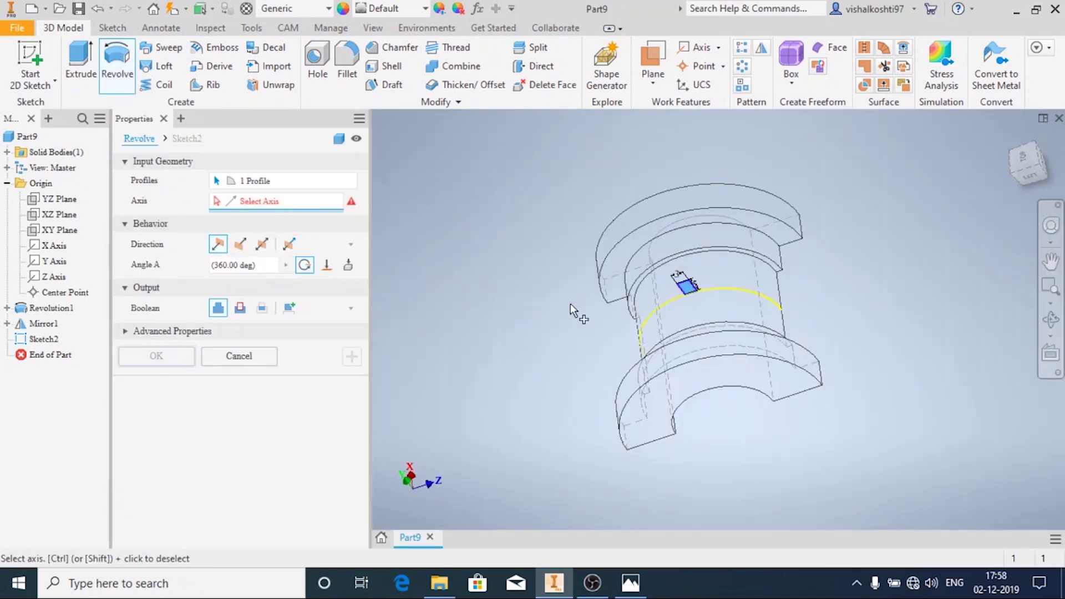
left_click(678, 291)
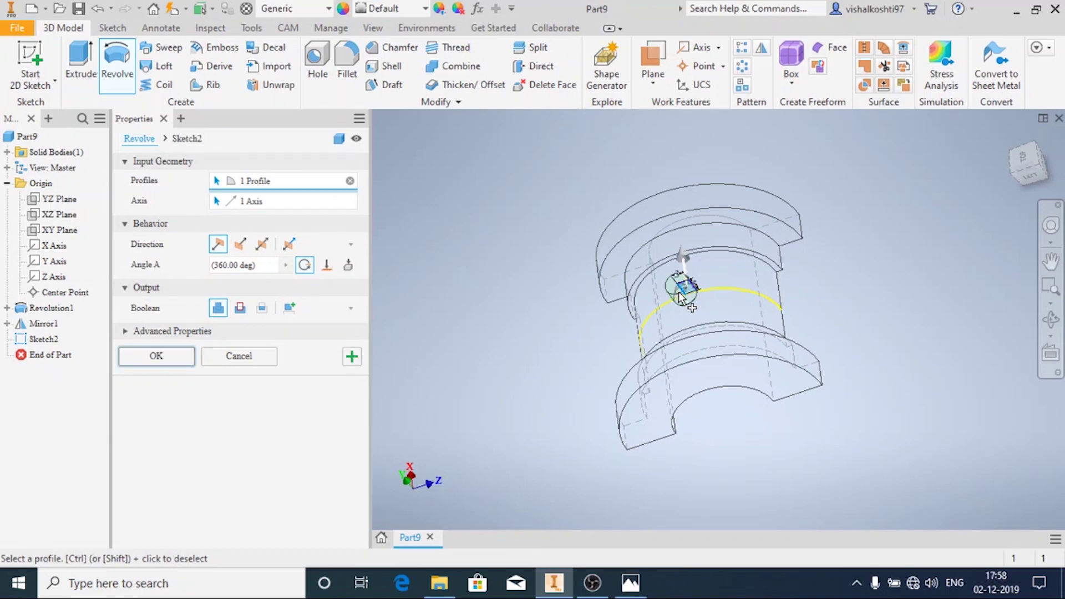
left_click(299, 264)
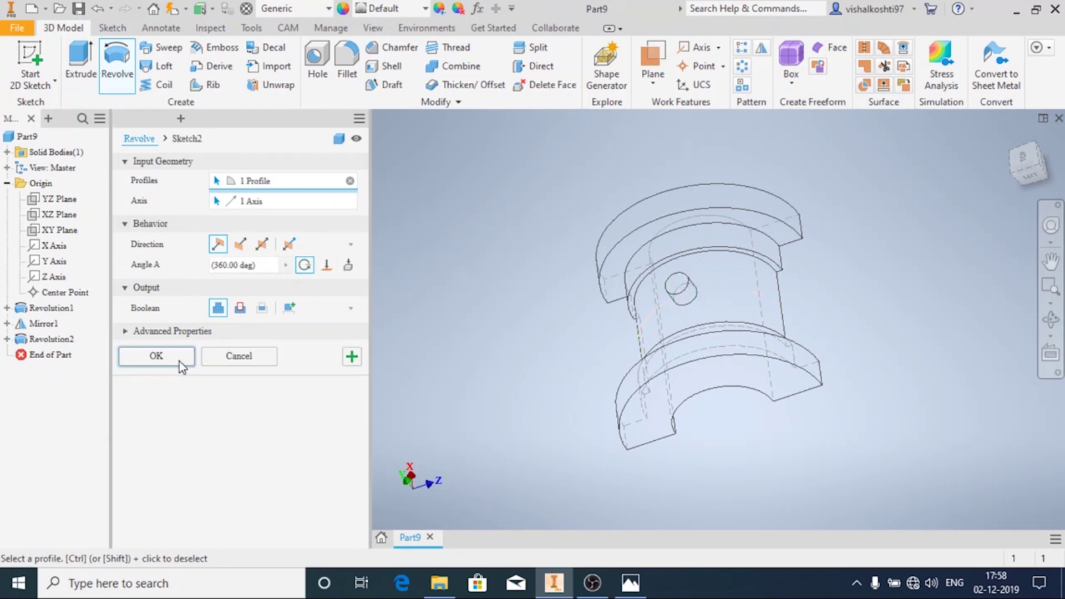
left_click(178, 359)
Step: Change the visual style to Shaded with Edges and look at the bearing half with its pin pointing up
left_click(368, 28)
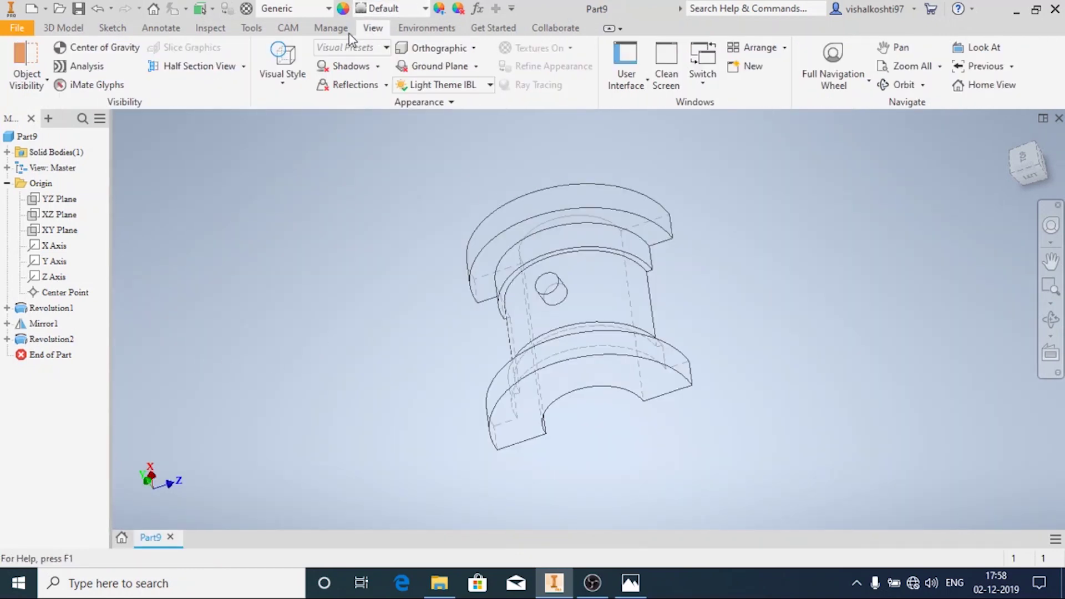
left_click(288, 86)
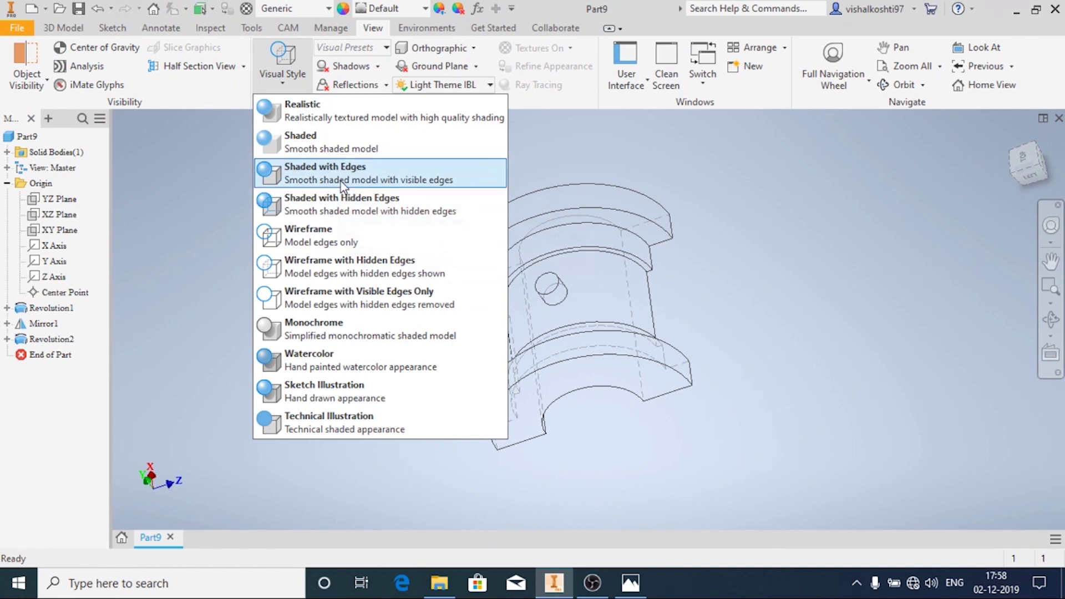
left_click(337, 183)
middle_click_drag(292, 335, 504, 325, "shift")
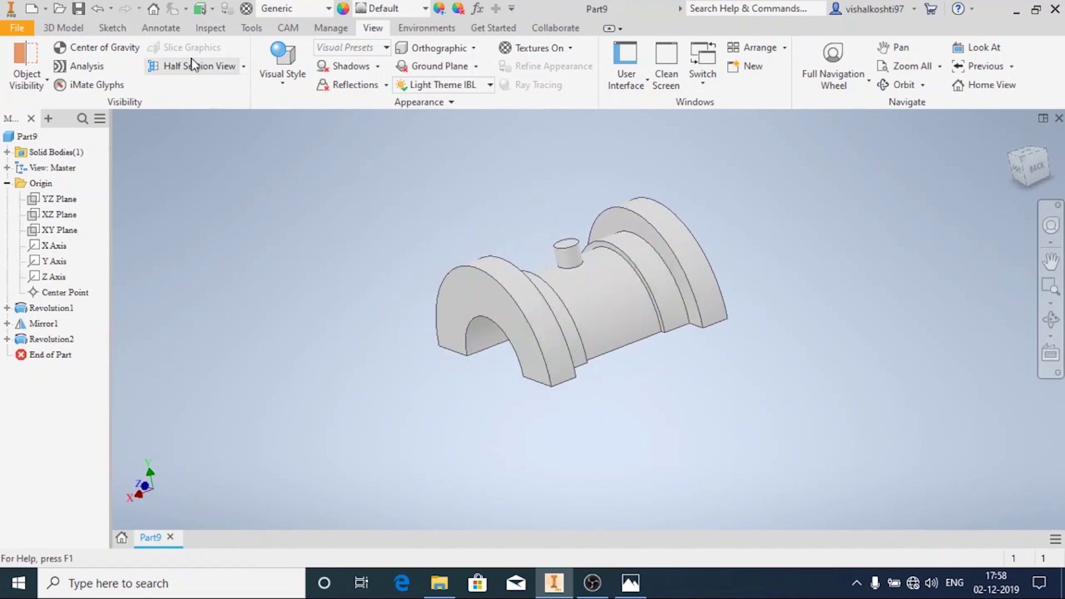
Step: Look up the bearing half's material in the drawing's parts list and choose Brass, Soft Yellow in the part's iProperties
left_click(630, 582)
left_click_drag(678, 375, 601, 99)
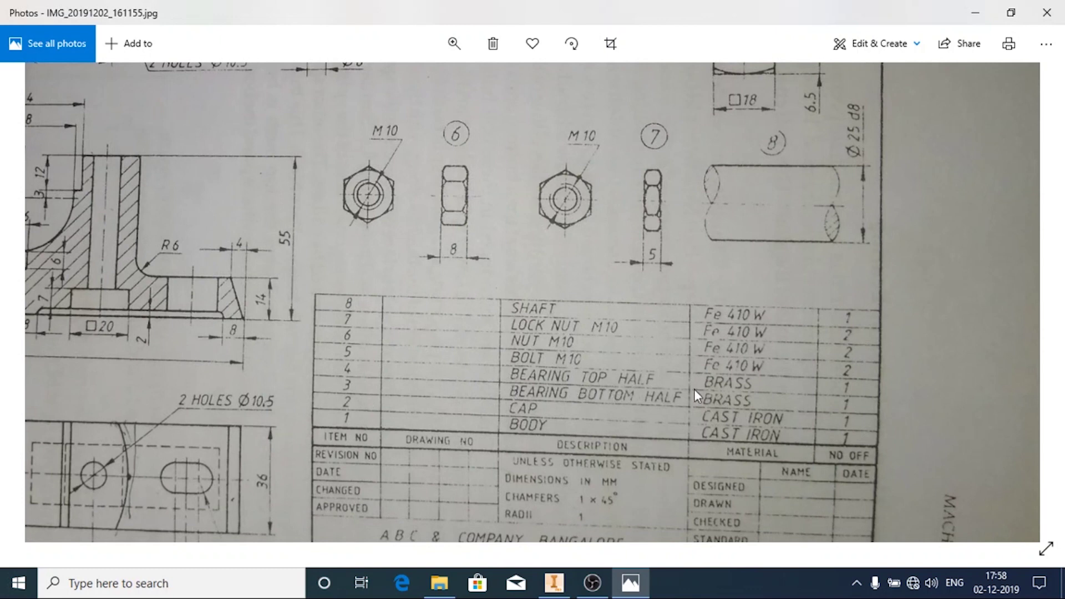
left_click(553, 582)
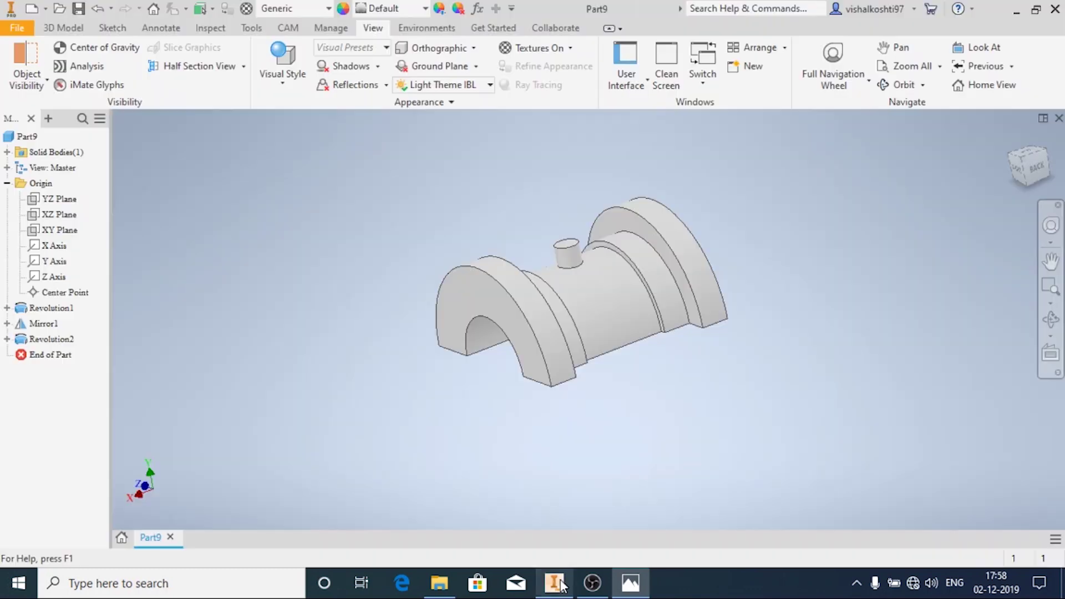
left_click(16, 29)
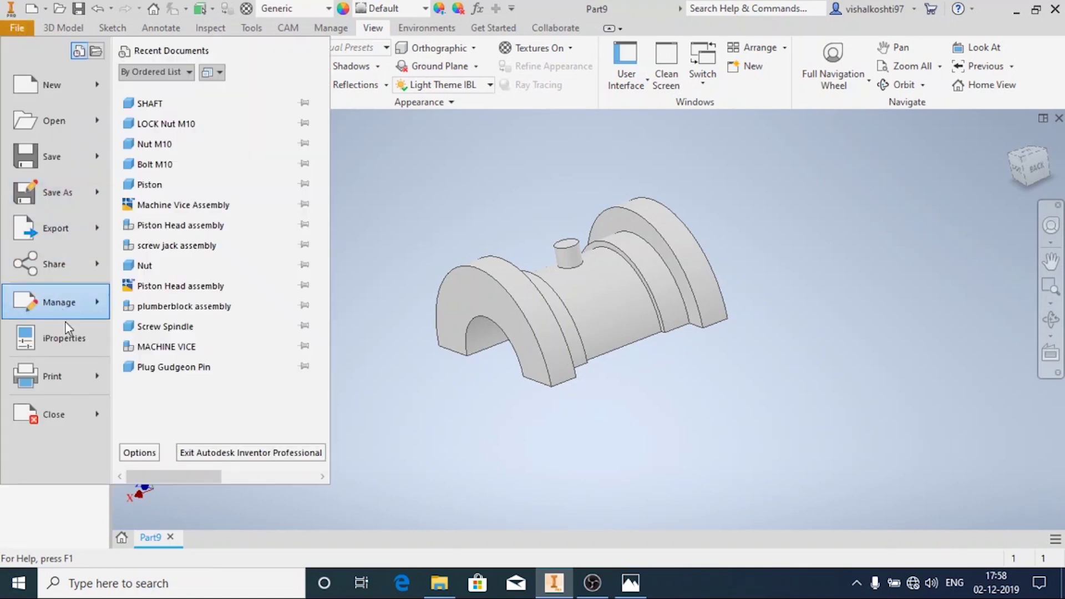
left_click(64, 336)
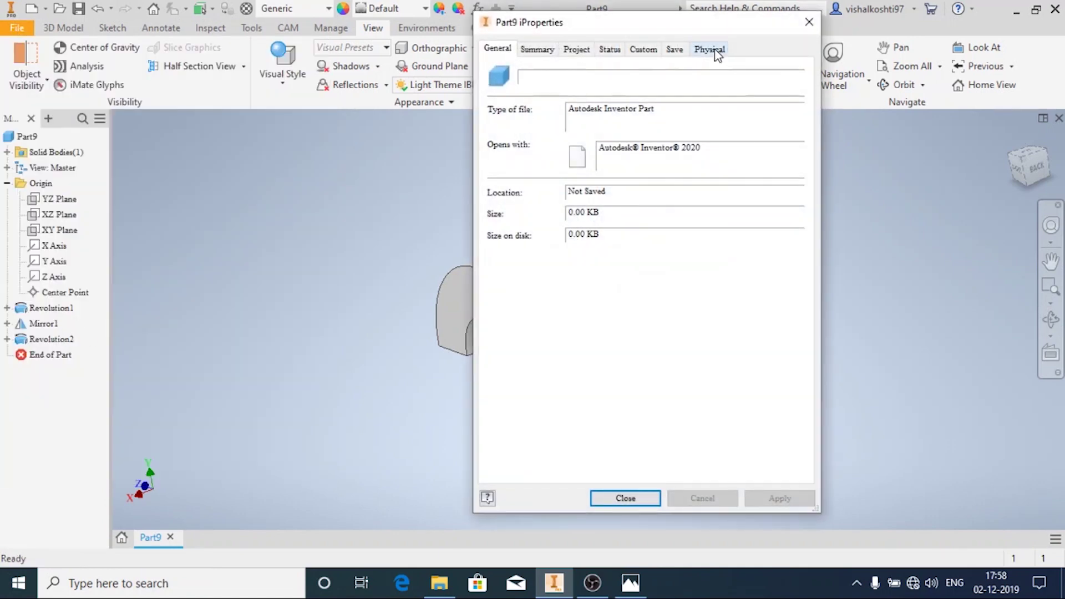
left_click(715, 50)
left_click(623, 127)
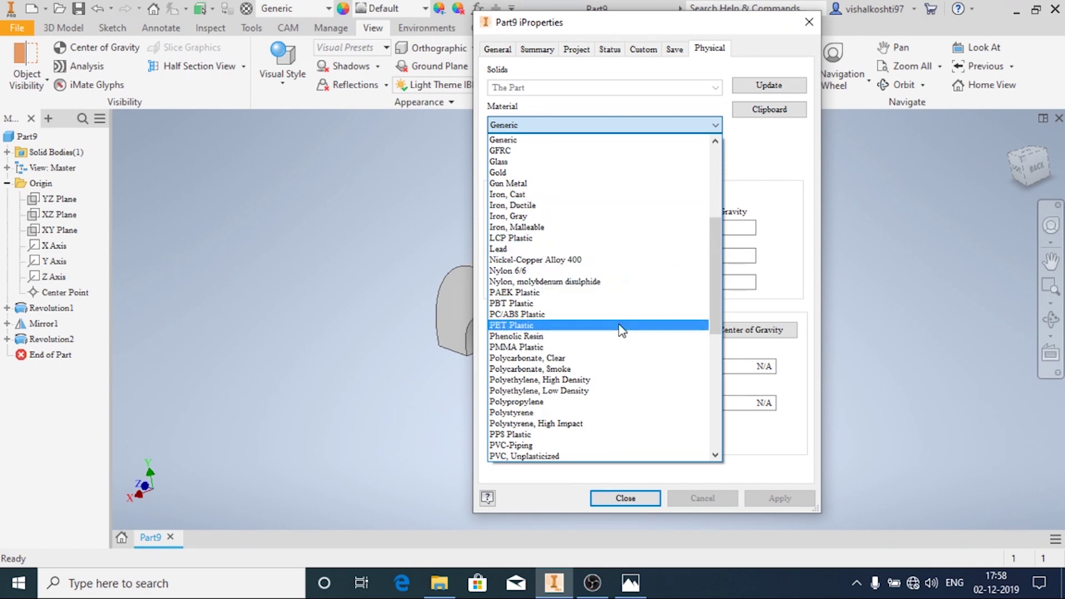
scroll(610, 167, "up", 4)
left_click(607, 139)
Step: Look through the available materials again, reselect Brass, Soft Yellow and apply it to the part
left_click(610, 125)
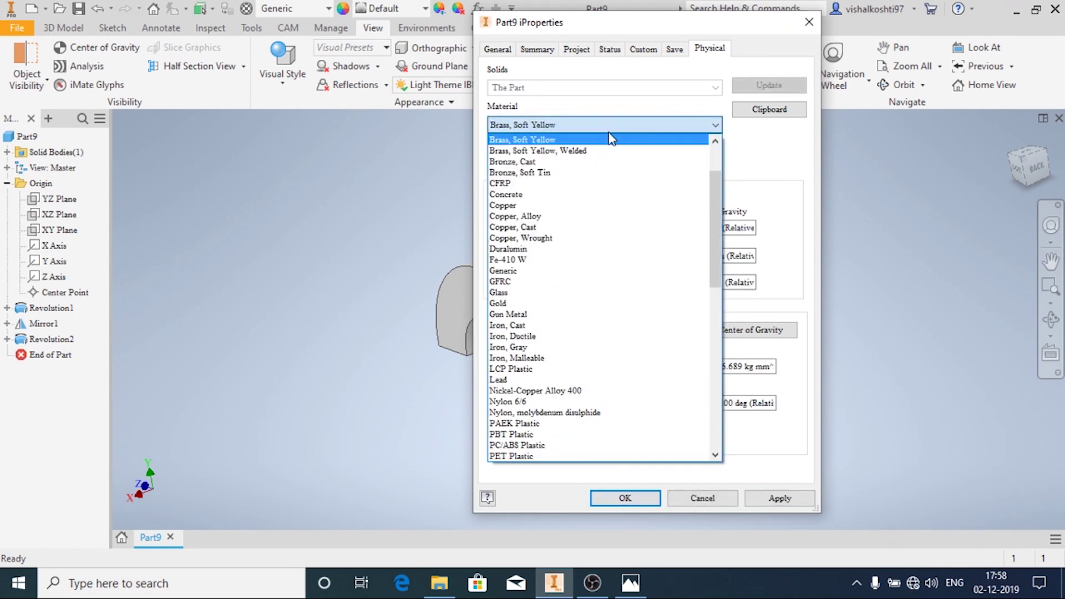
scroll(608, 179, "up", 1)
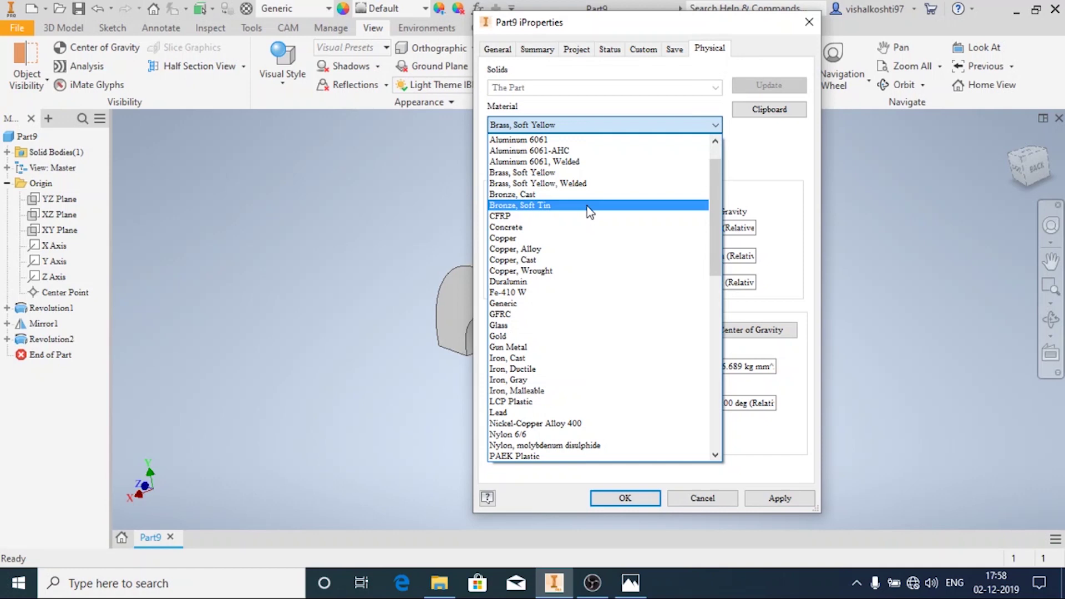
left_click(566, 177)
left_click(568, 129)
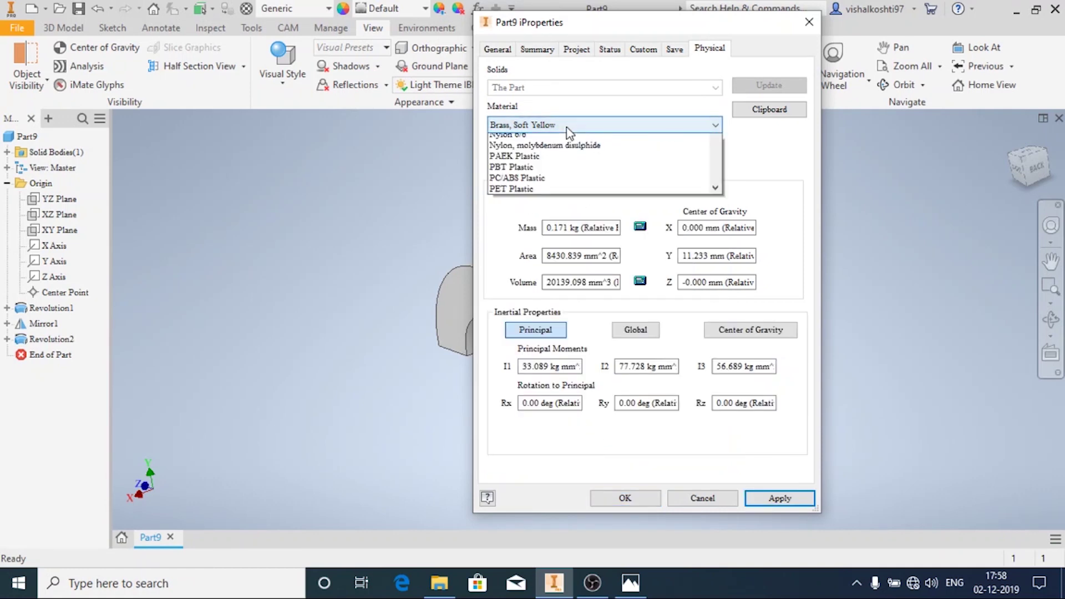
scroll(569, 177, "up", 1)
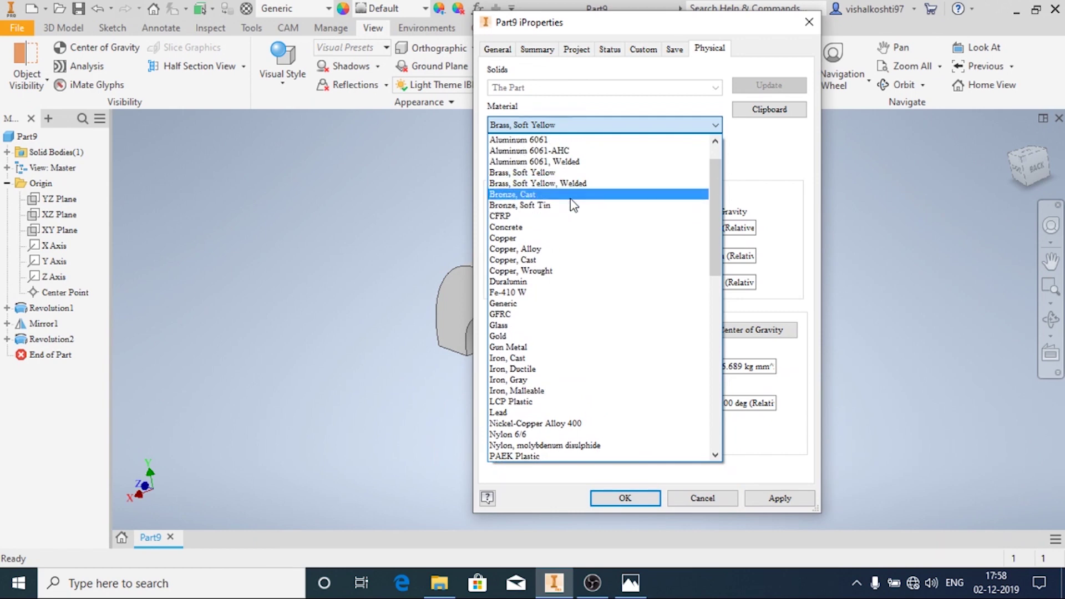
left_click(571, 173)
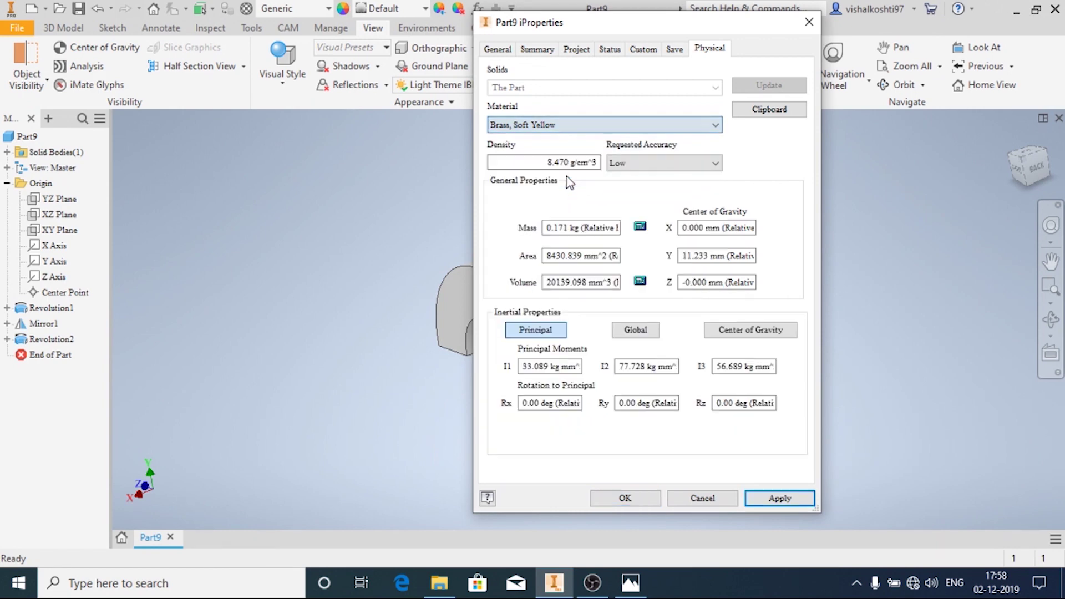
left_click(779, 498)
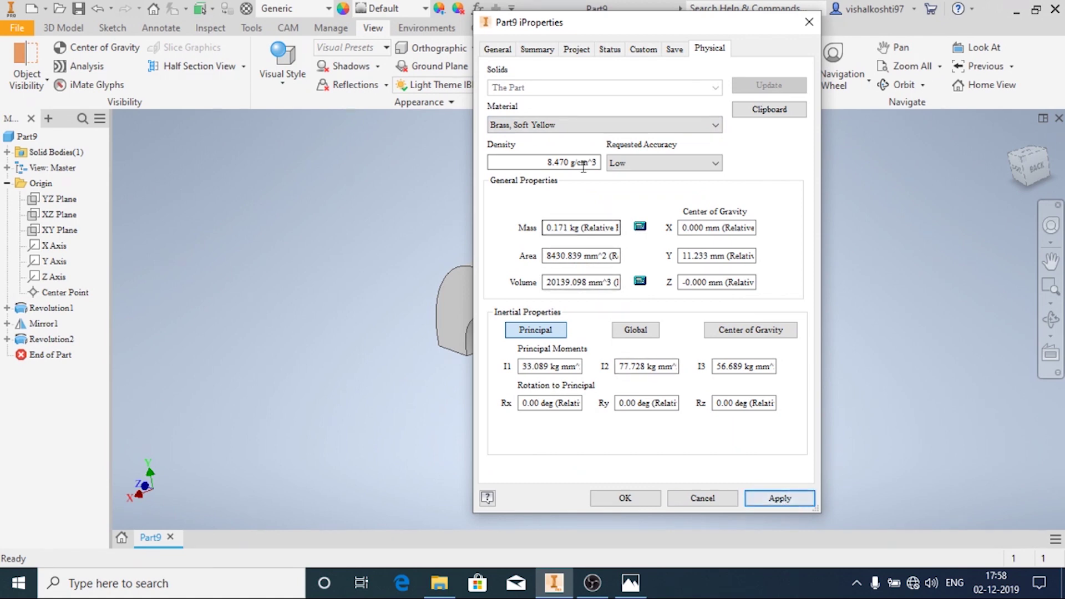
Step: Change the part's material to Bronze, Cast in the iProperties, apply it and close the properties
left_click(570, 125)
scroll(598, 180, "up", 1)
scroll(599, 181, "up", 1)
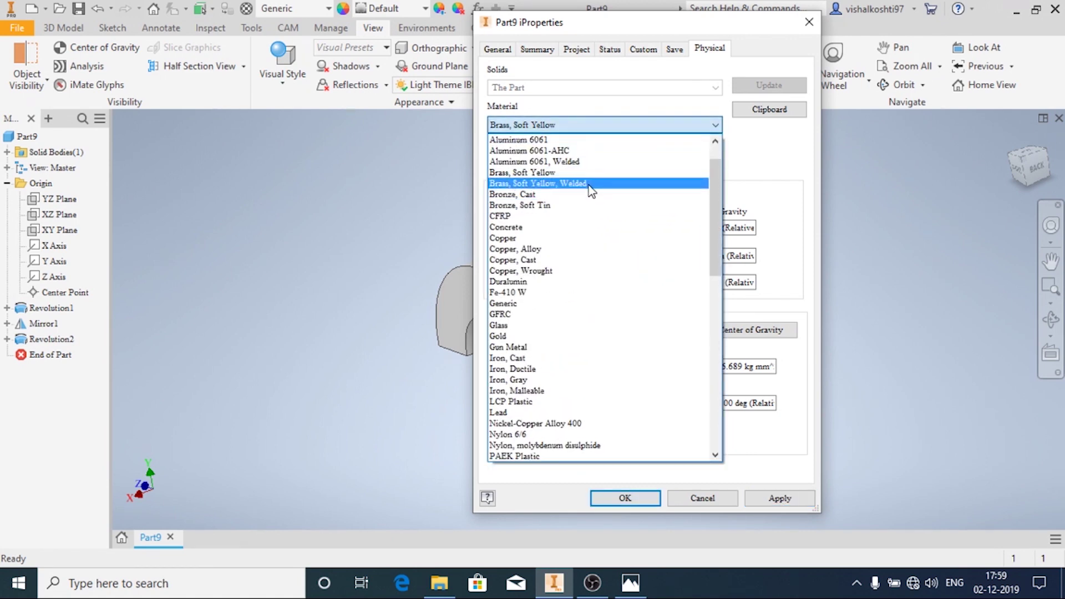
left_click(589, 173)
left_click(595, 125)
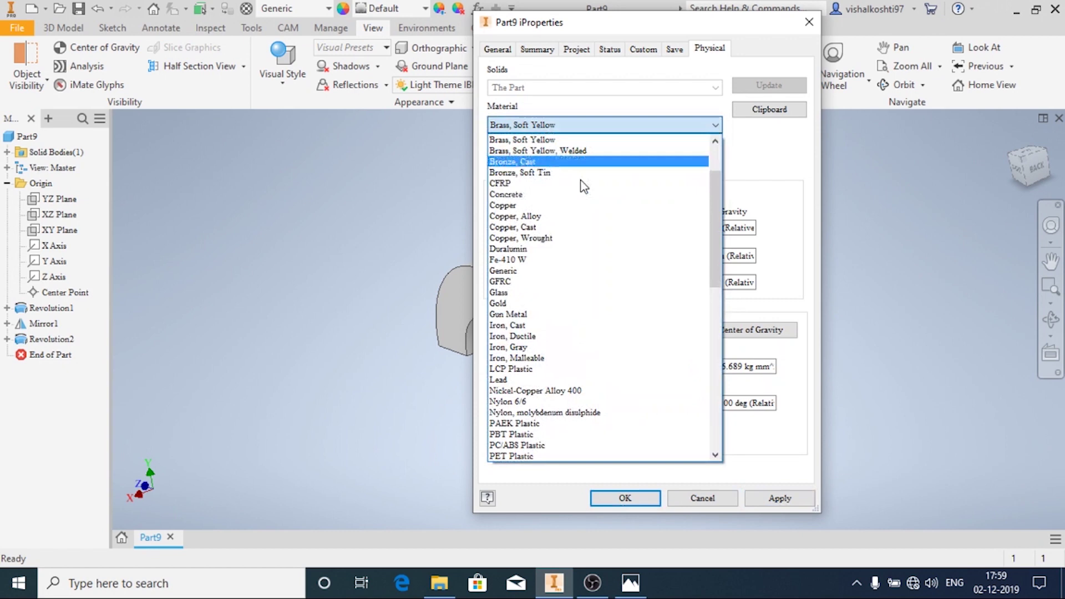
left_click(563, 162)
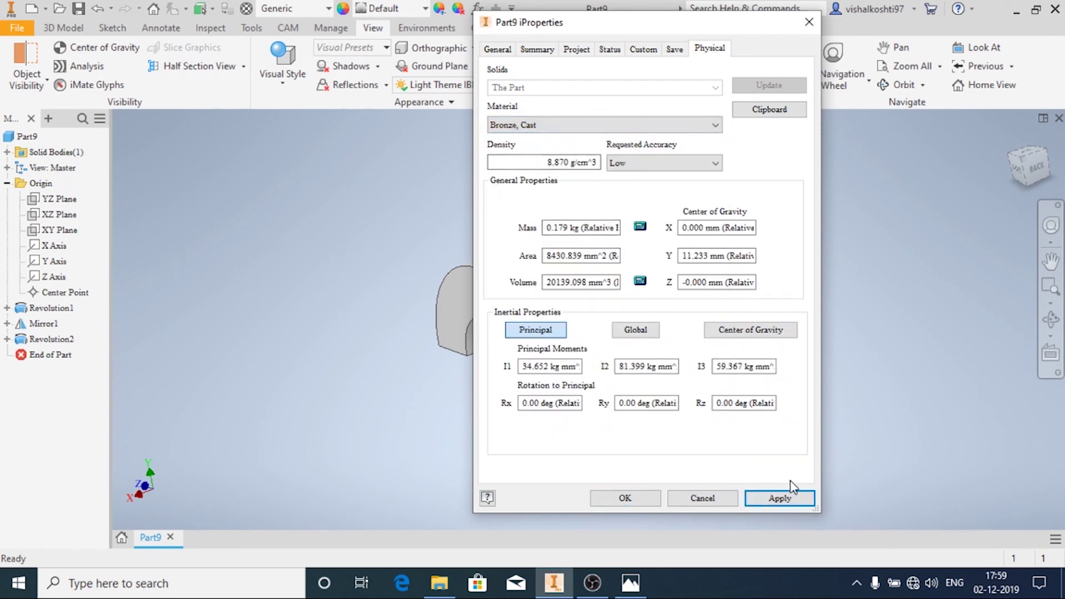
left_click(782, 498)
left_click(625, 498)
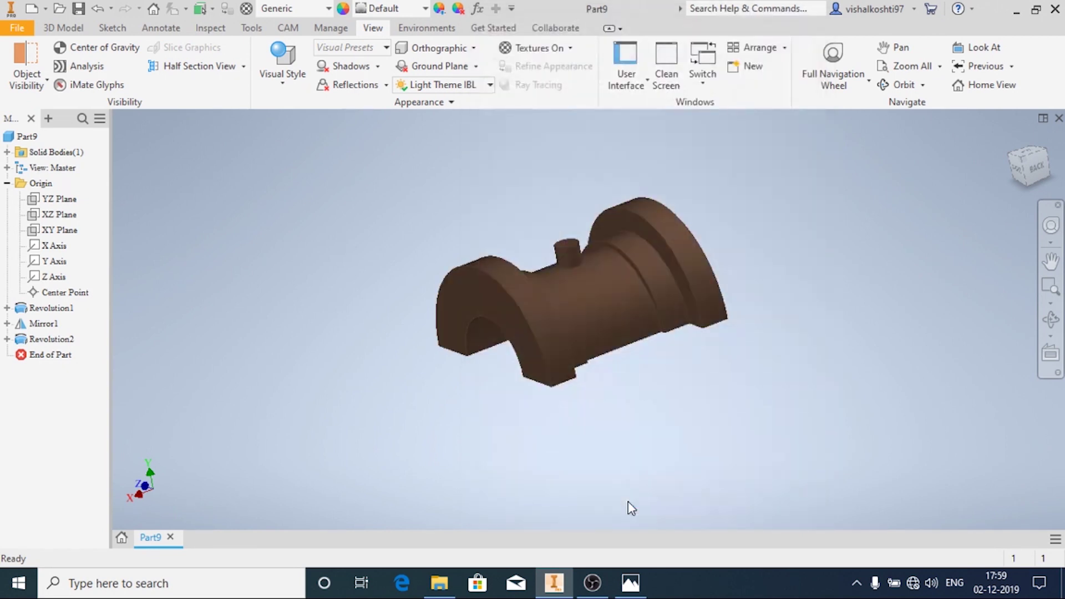
Step: Save the part as BEARINGBOTTOMHALF in the plumber block folder, replacing the existing file
left_click_drag(503, 408, 474, 434)
key("Escape")
key("ctrl+s")
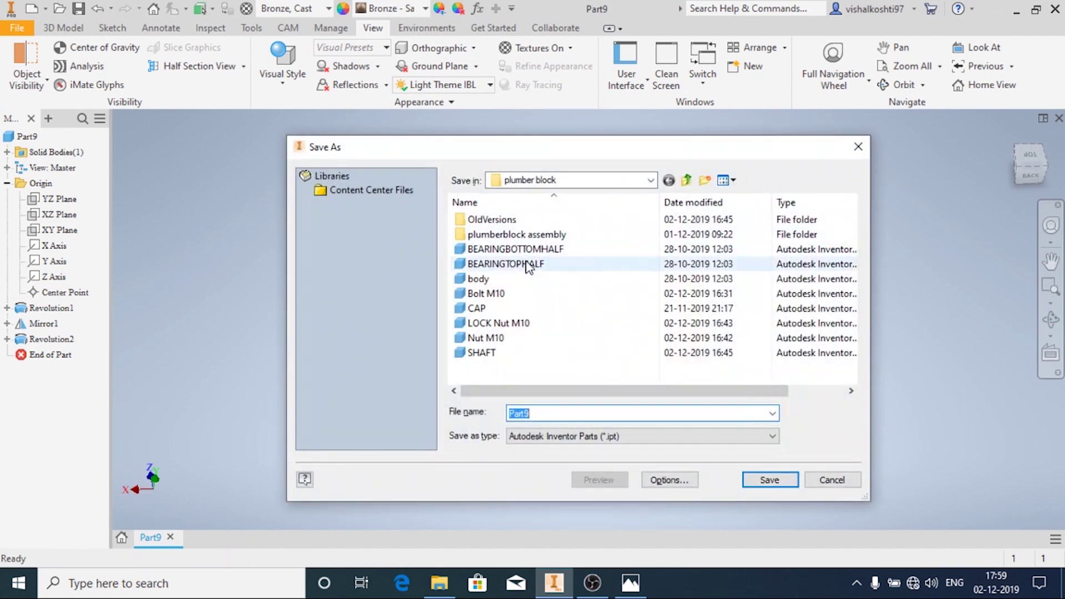
left_click(516, 248)
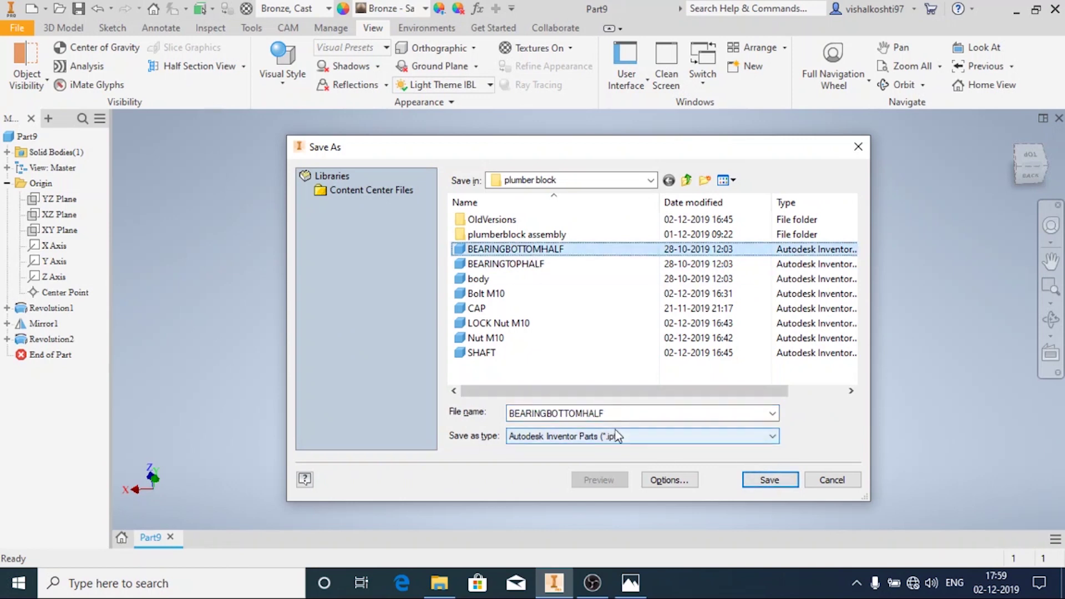
left_click(779, 487)
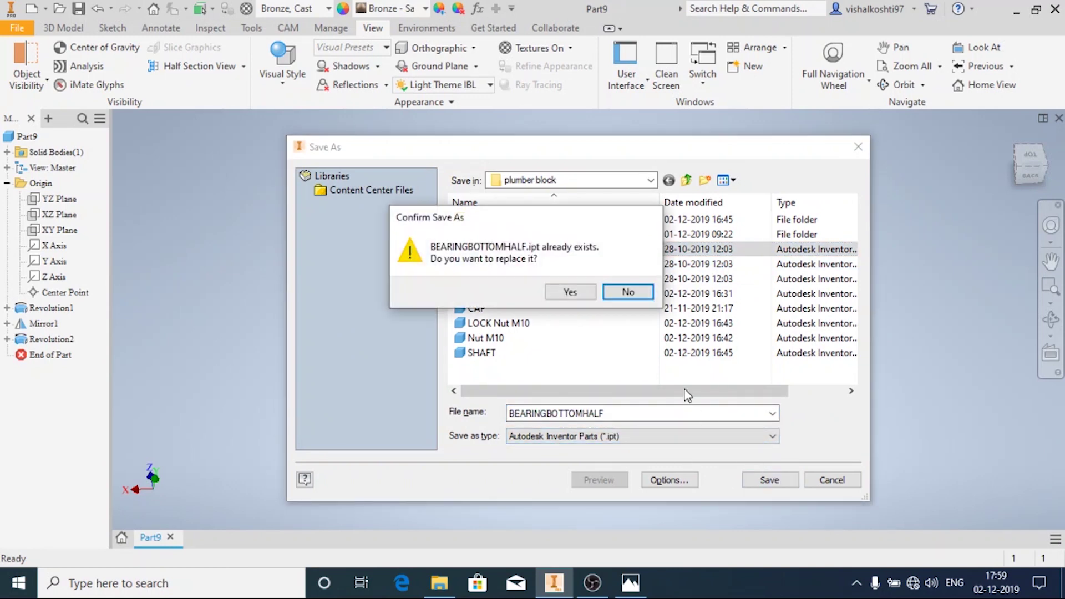
left_click(580, 291)
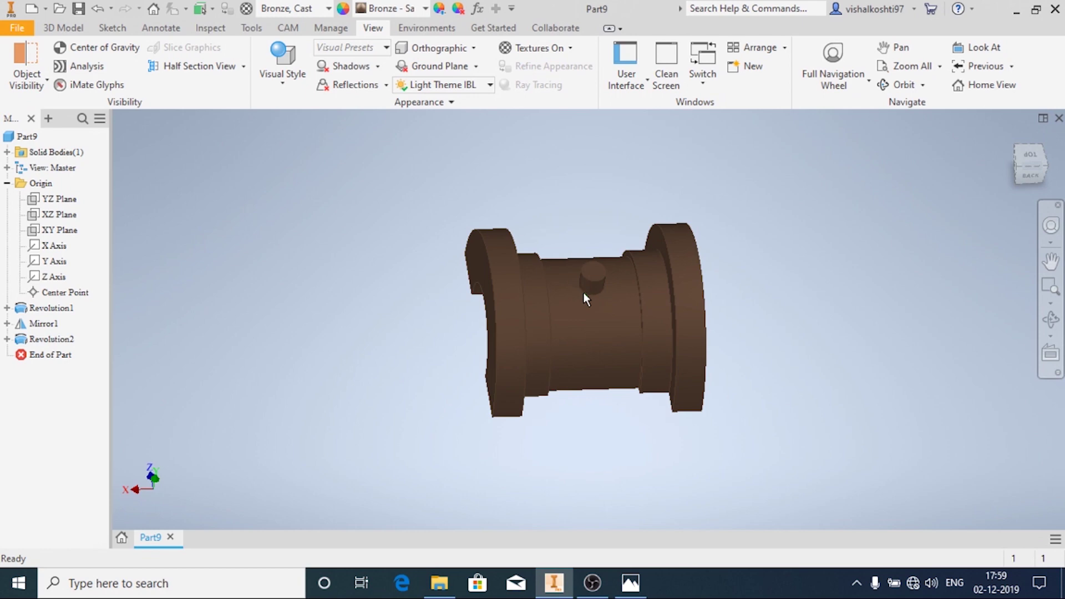
Step: Check the bearing top half in the drawing and delete the pin's revolve feature together with its consumed sketch
left_click(630, 582)
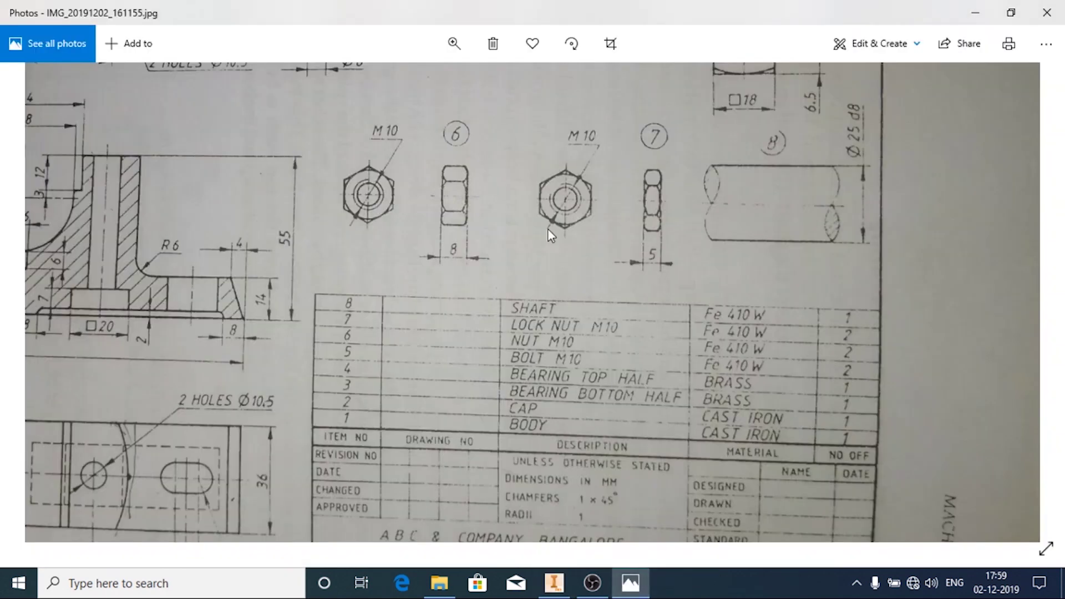
mouse_move(434, 198)
left_mouse_down()
mouse_move(515, 272)
mouse_move(509, 298)
left_mouse_up()
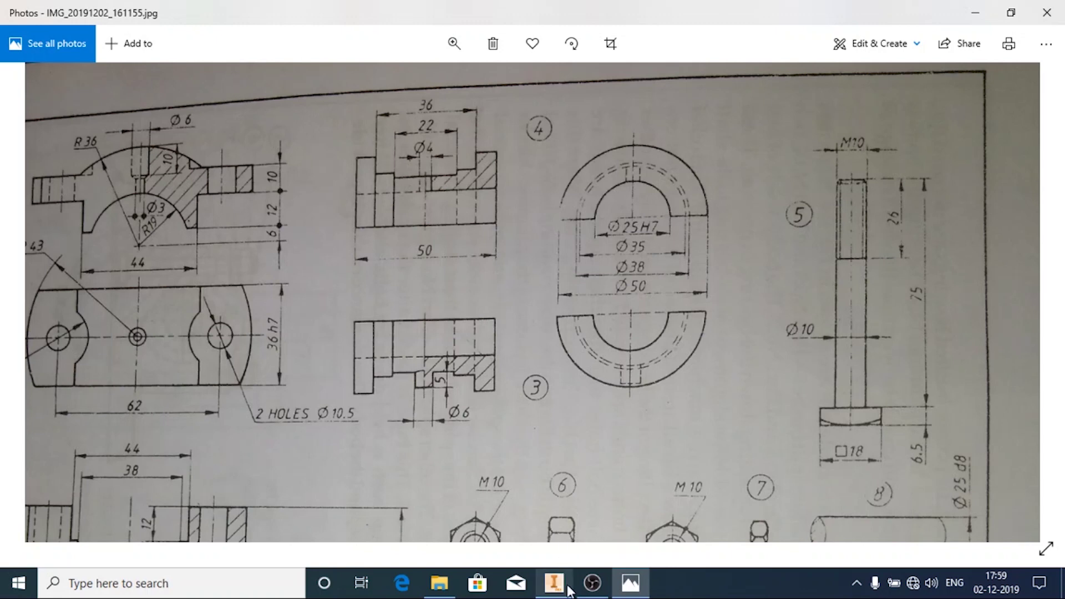
left_click(560, 581)
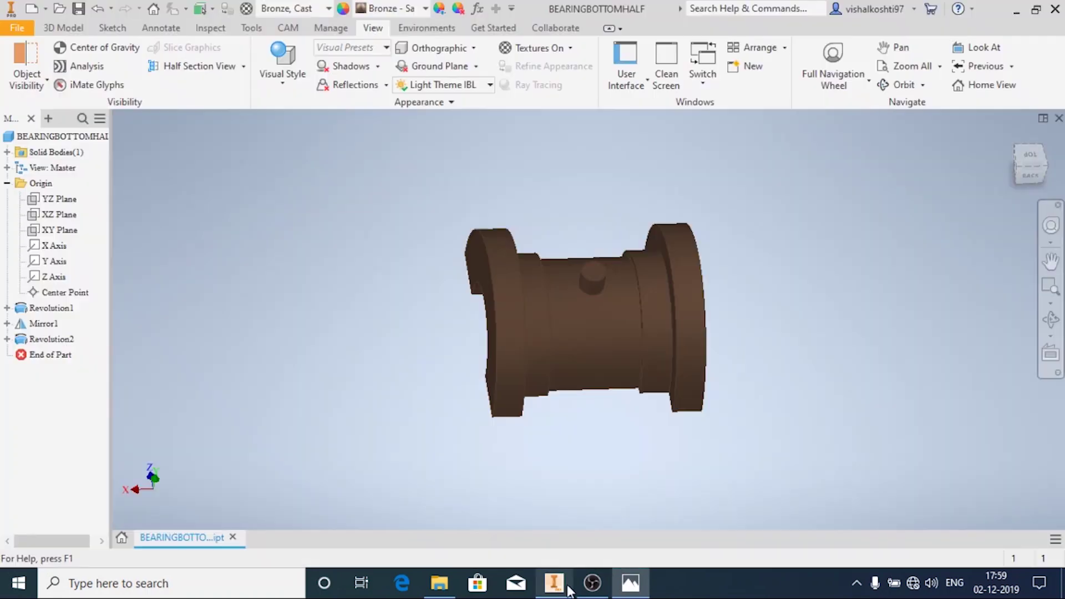
left_click(56, 341)
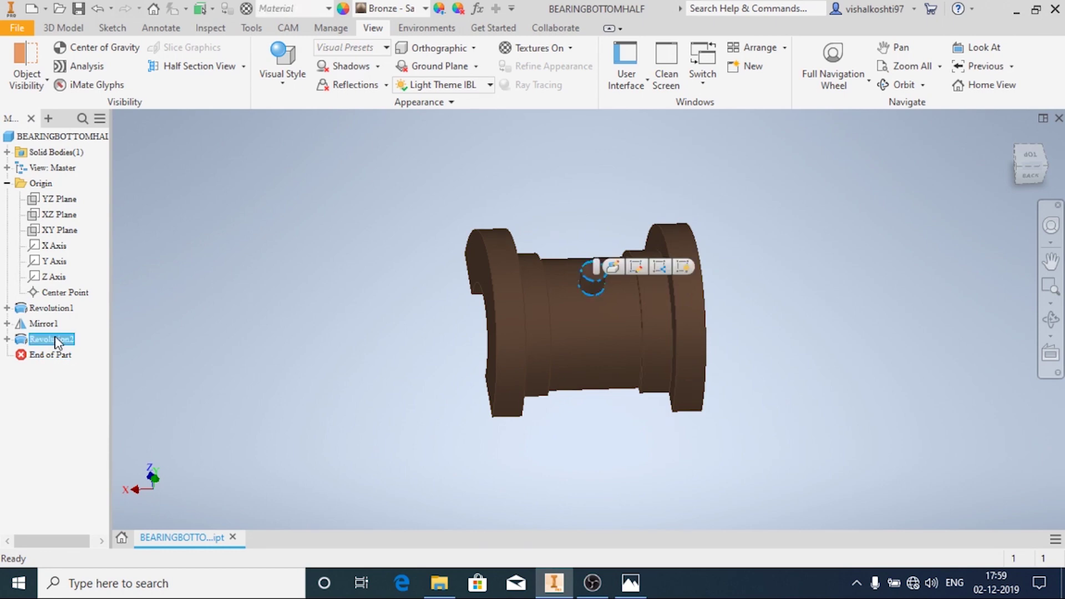
right_click(57, 342)
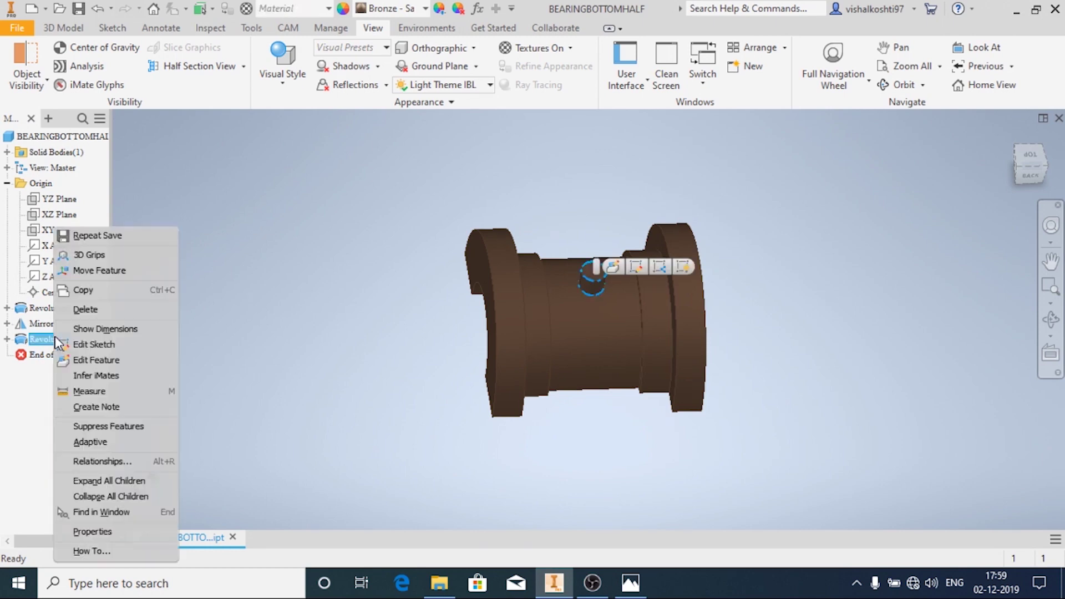
left_click(84, 309)
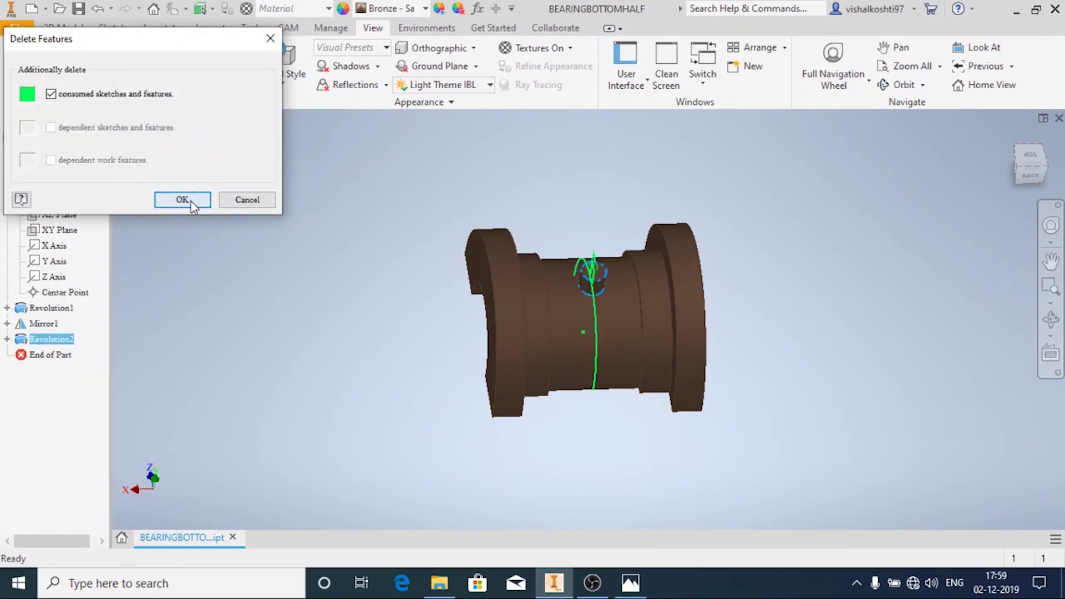
left_click(183, 200)
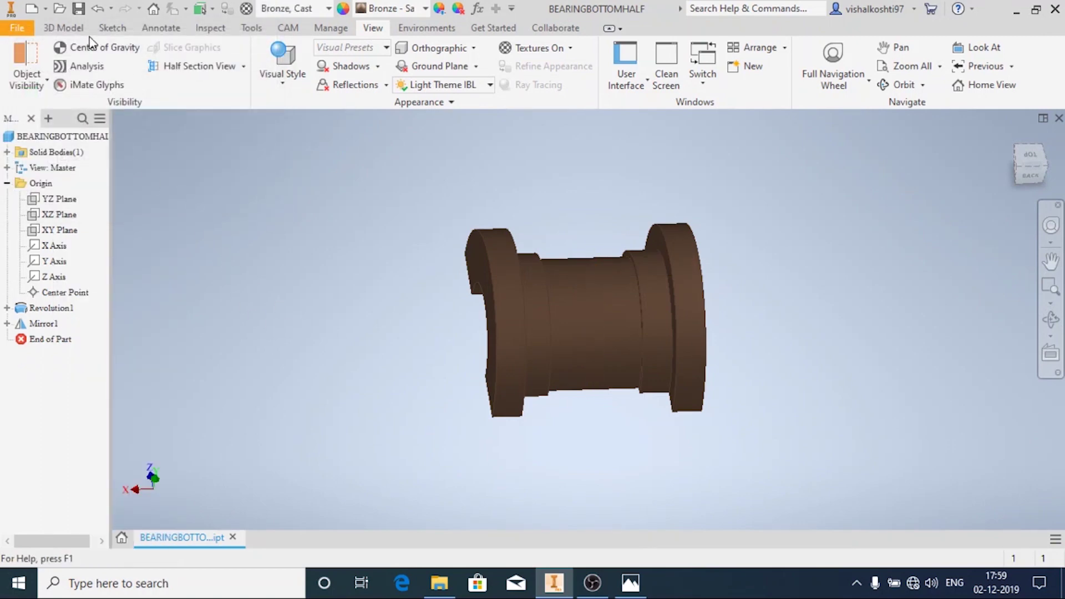
Step: Start a new sketch on the XY plane and set the visual style to Wireframe with Hidden Edges
left_click(64, 27)
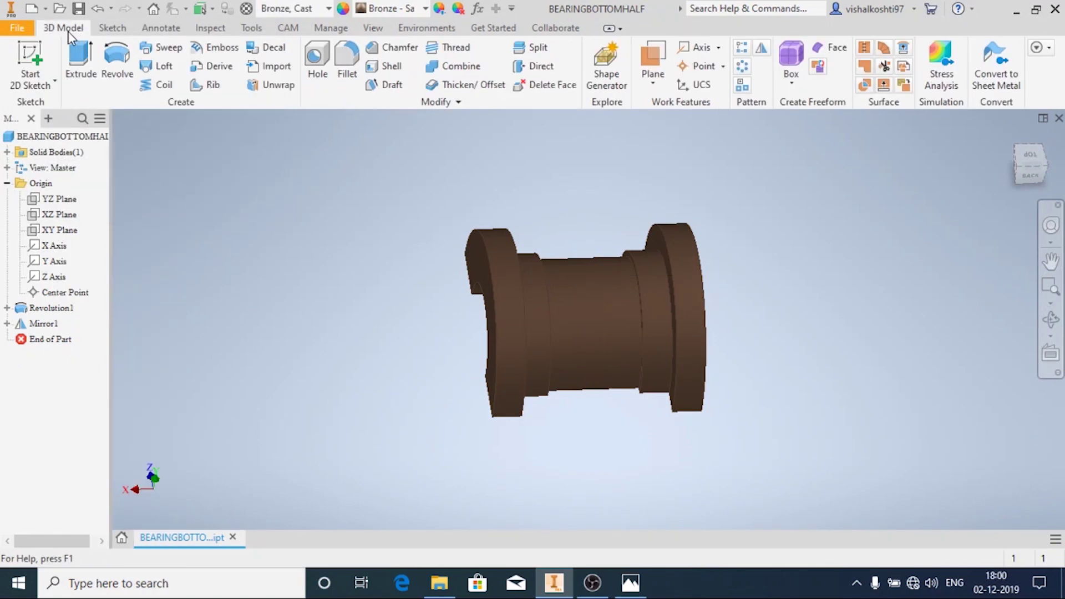
left_click(37, 86)
left_click(62, 115)
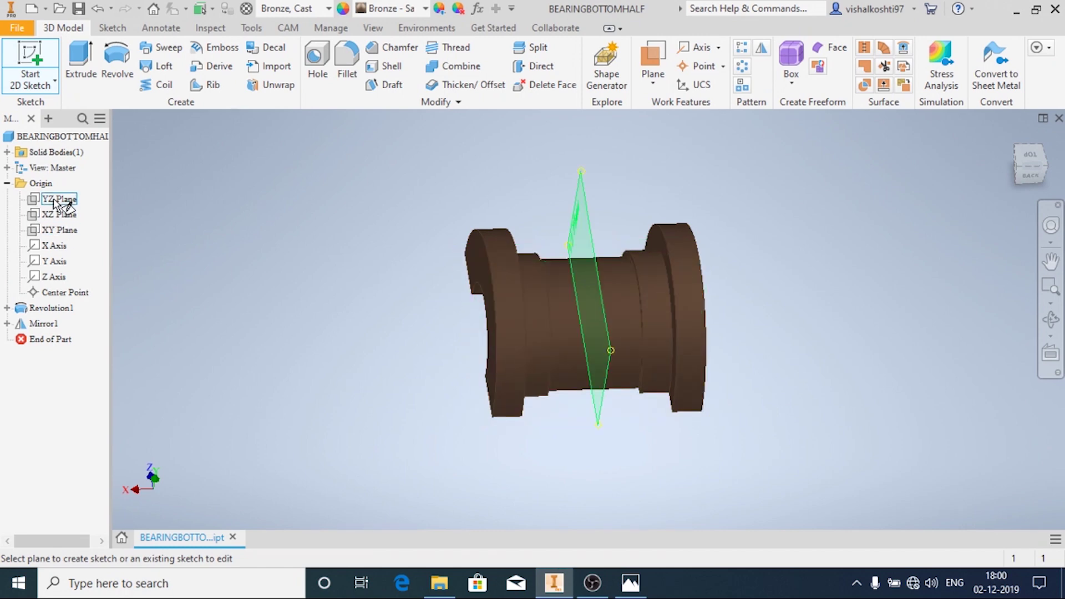
left_click(56, 230)
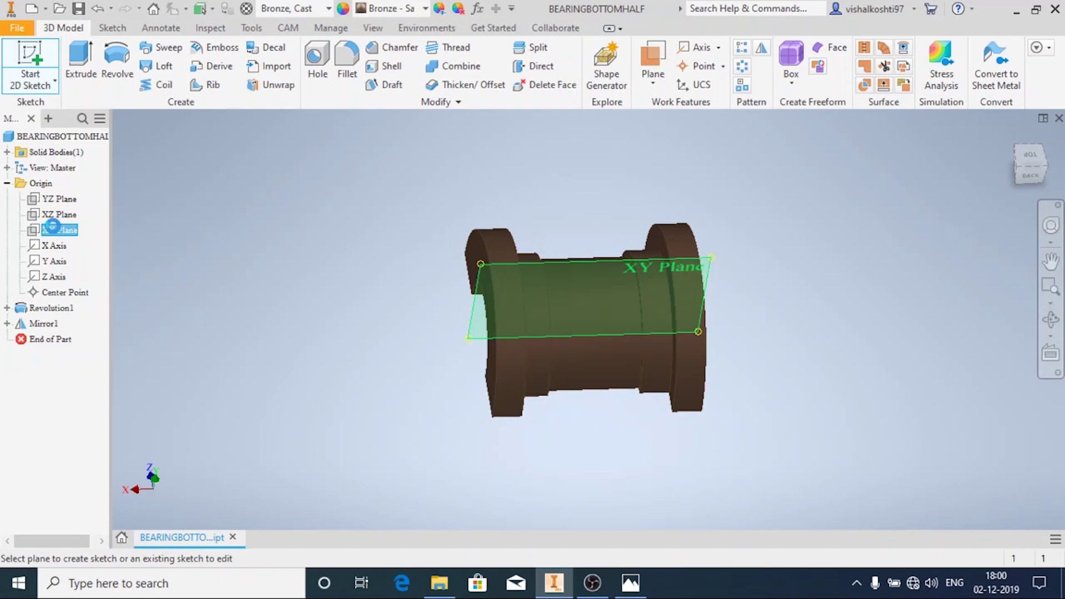
left_click(364, 30)
left_click(302, 79)
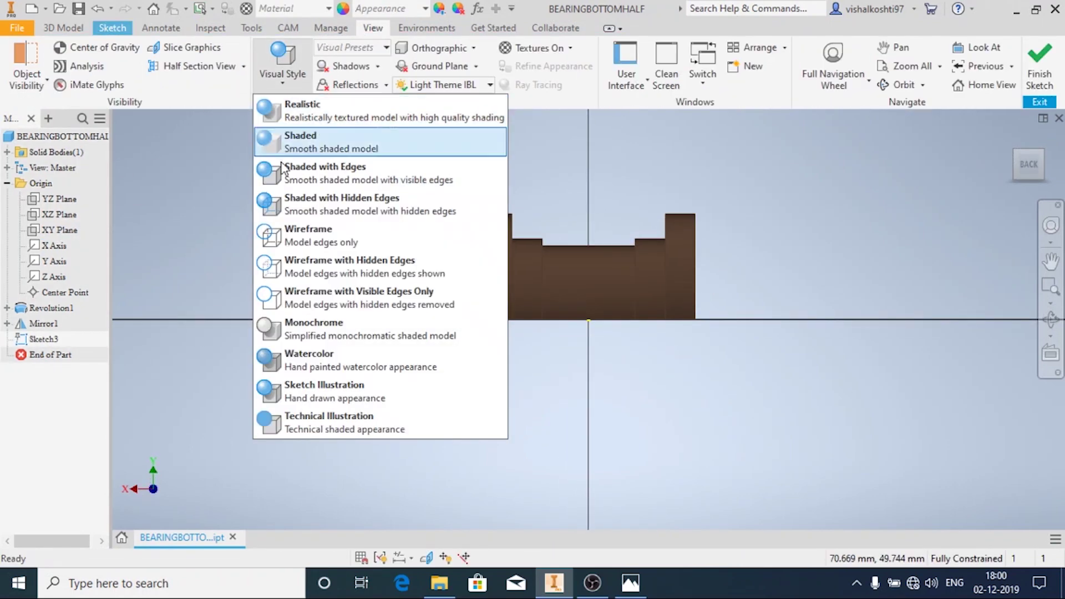
left_click(294, 268)
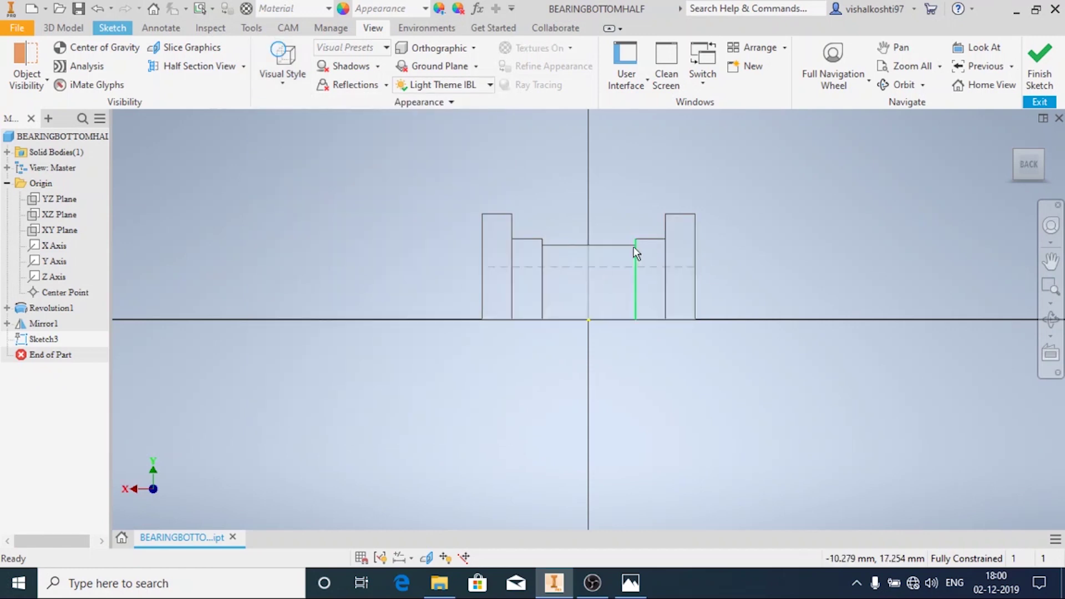
scroll(634, 246, "up", 3)
left_click(81, 28)
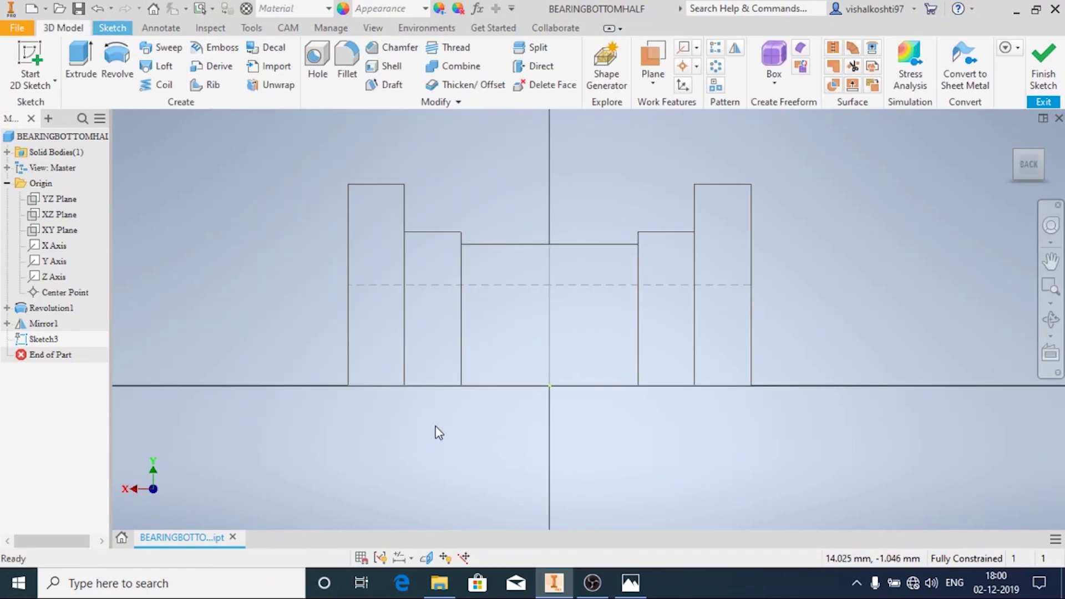
Step: Check the top half's central hole in the drawing and sketch a 5 mm vertical line from the middle outer edge's midpoint to the bore line
left_click(630, 583)
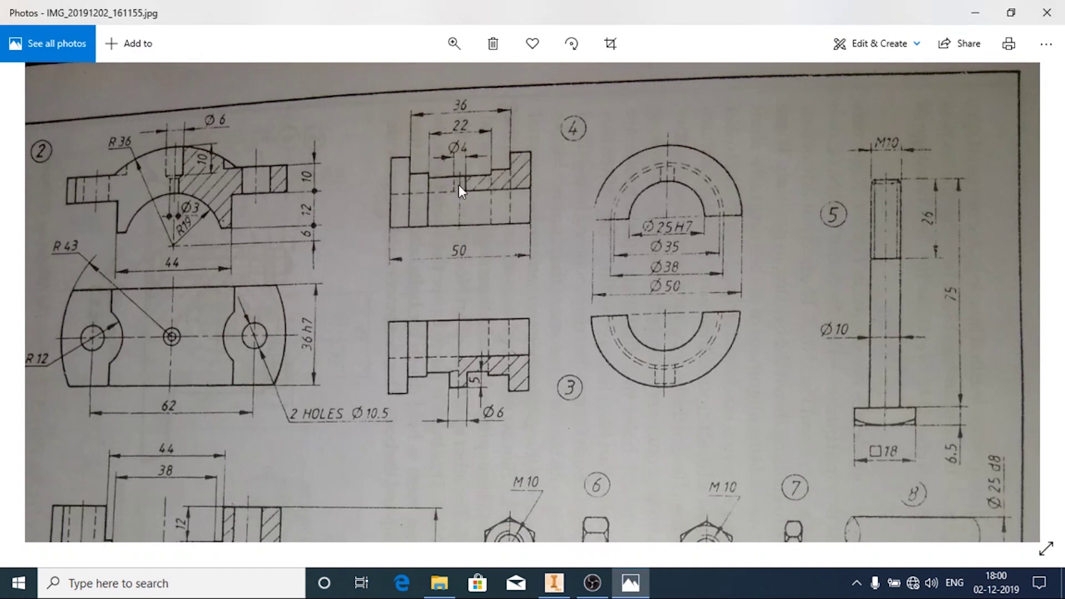
left_click(553, 582)
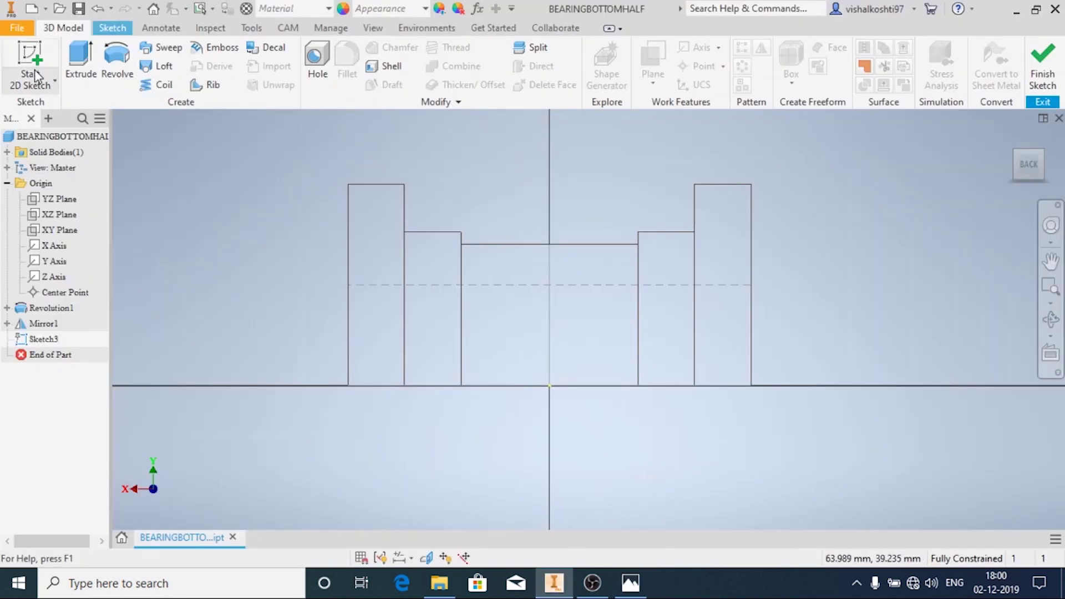
left_click(43, 89)
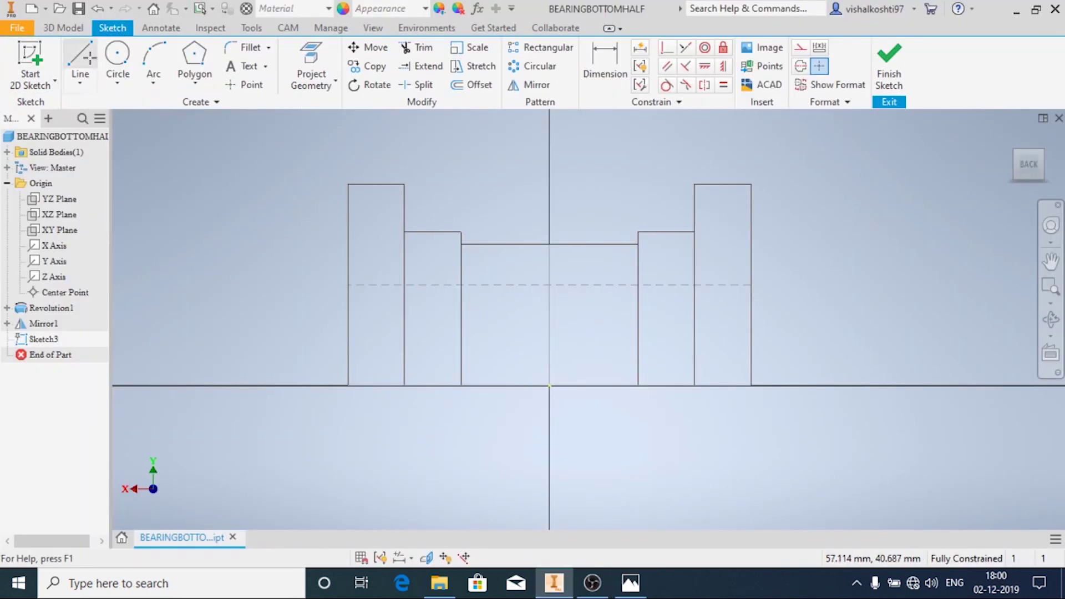
key("l")
left_click(549, 244)
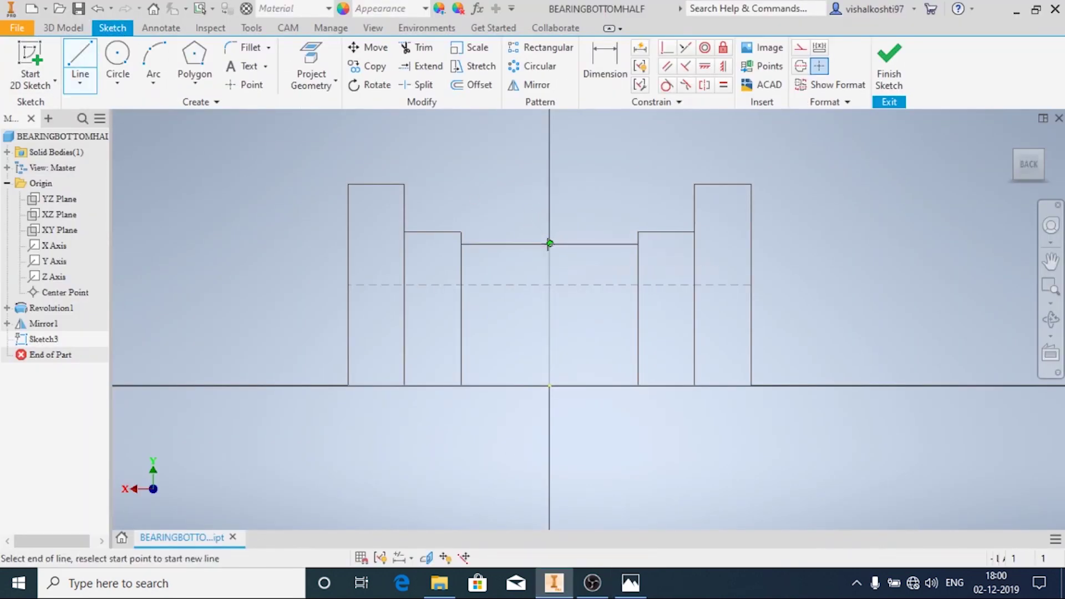
key("alt+Tab")
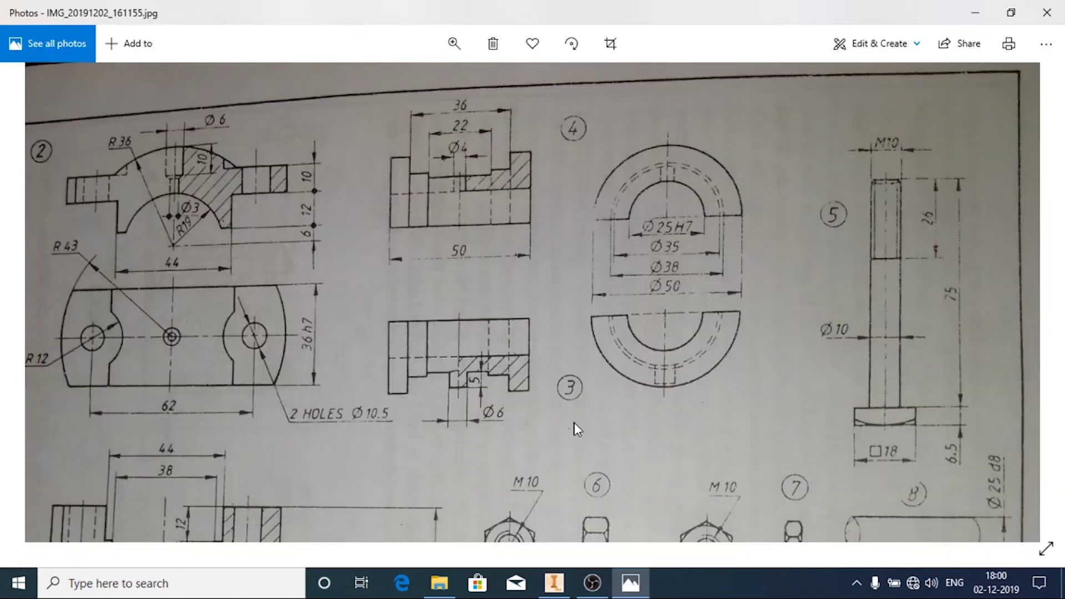
left_click(554, 582)
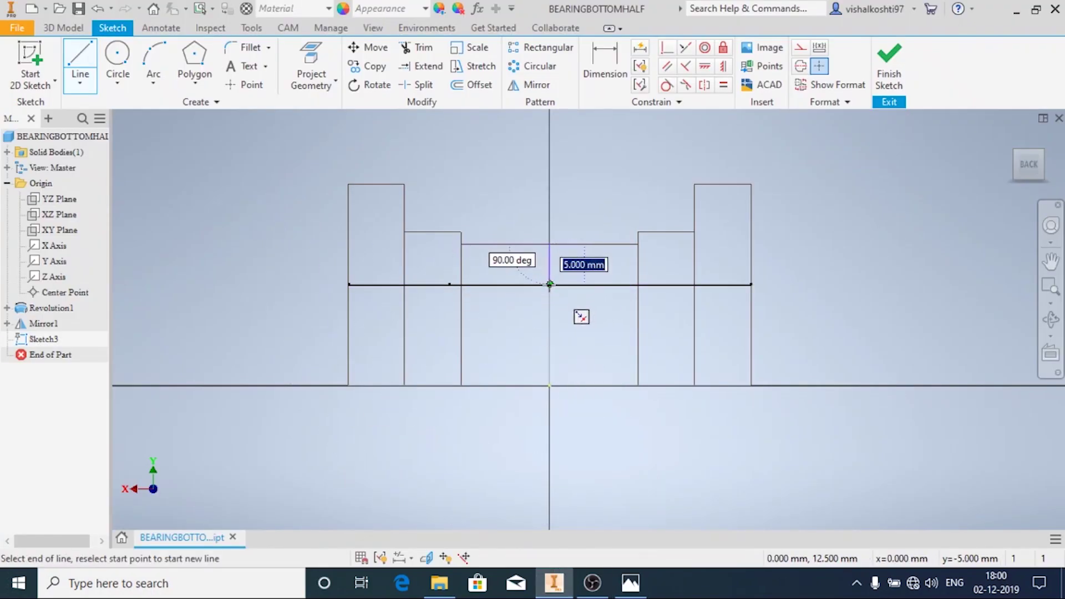
left_click(633, 587)
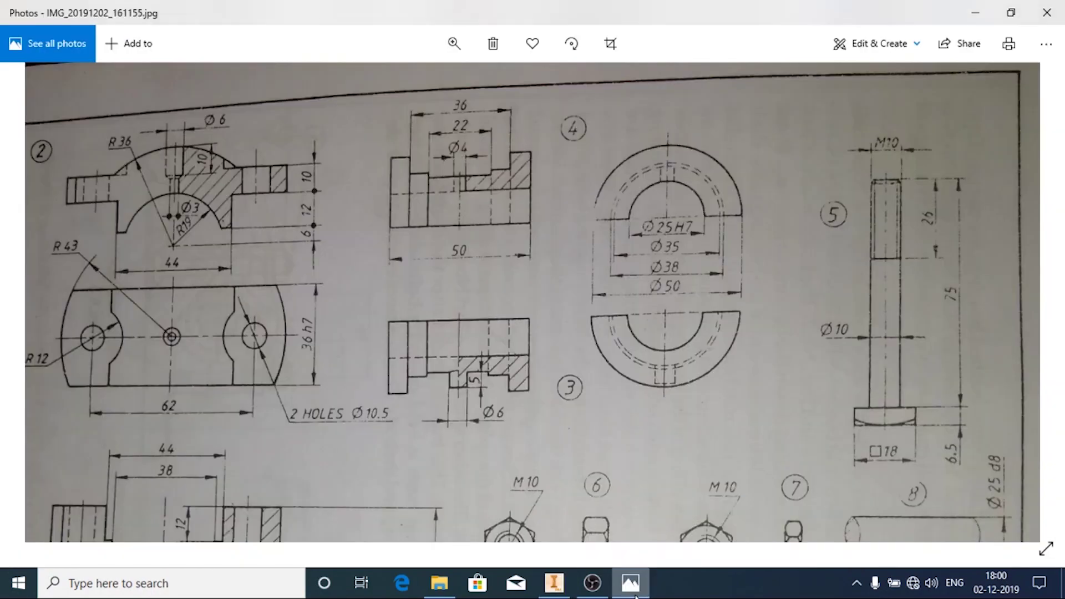
left_click(632, 588)
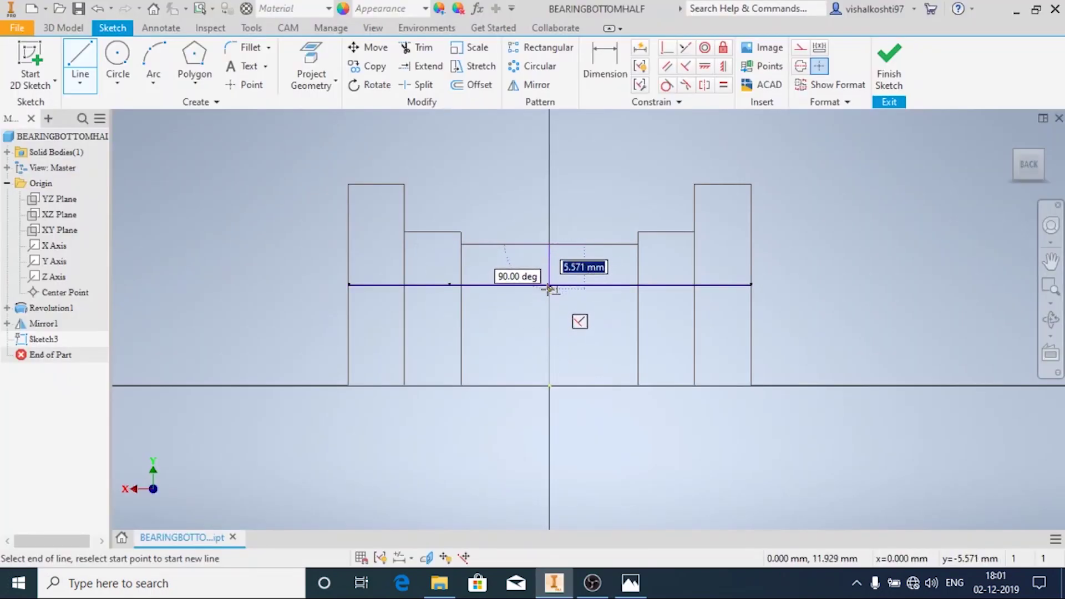
double_click(549, 284)
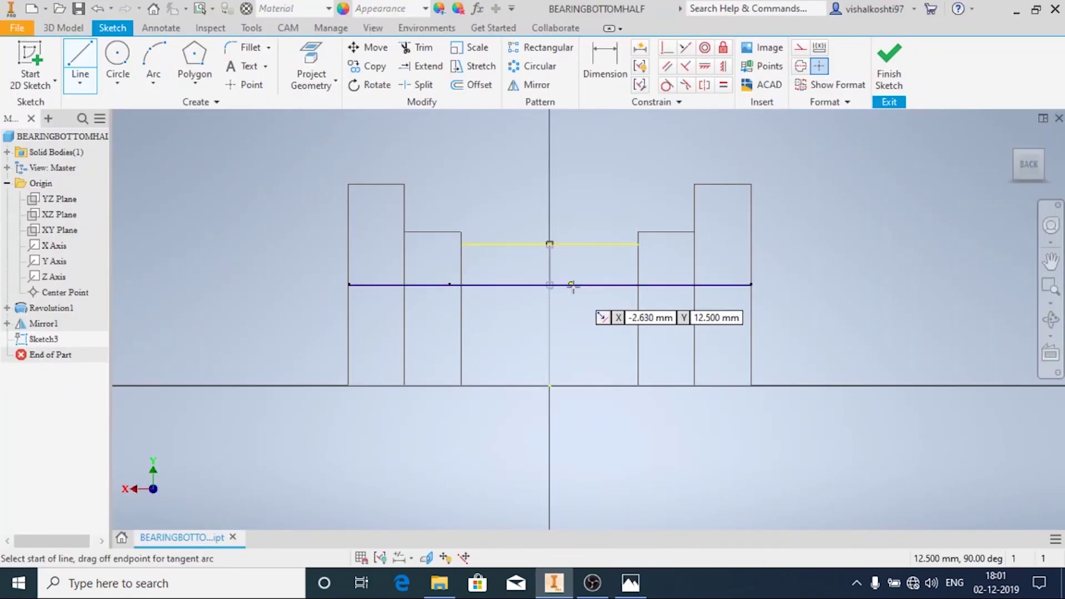
Step: Check the hole diameter in the drawing and sketch a 2 mm horizontal line along the bore line from the vertical line's lower end
left_click(549, 285)
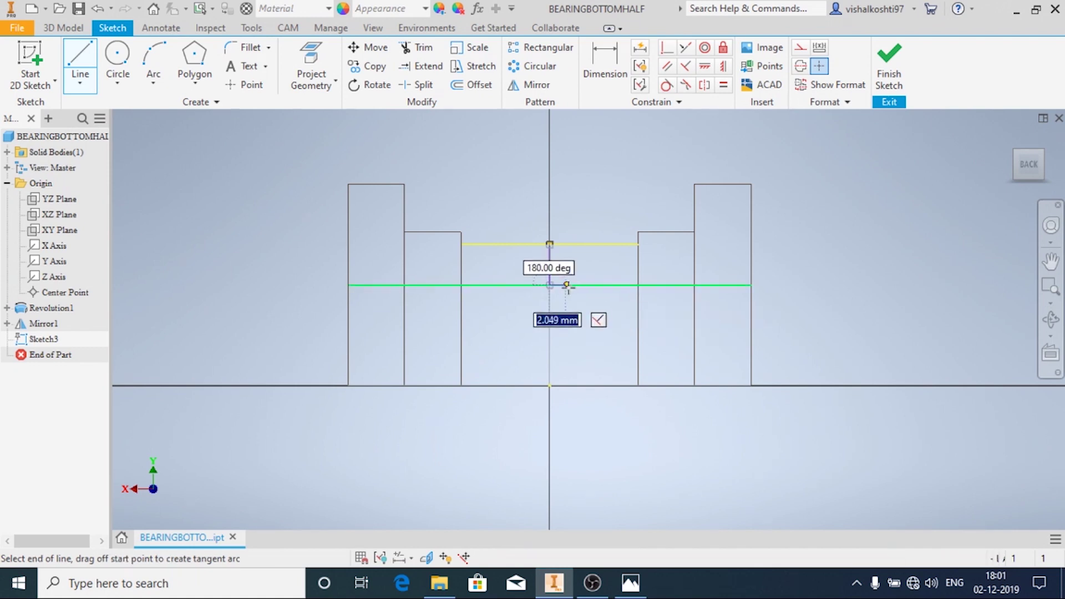
left_click(631, 583)
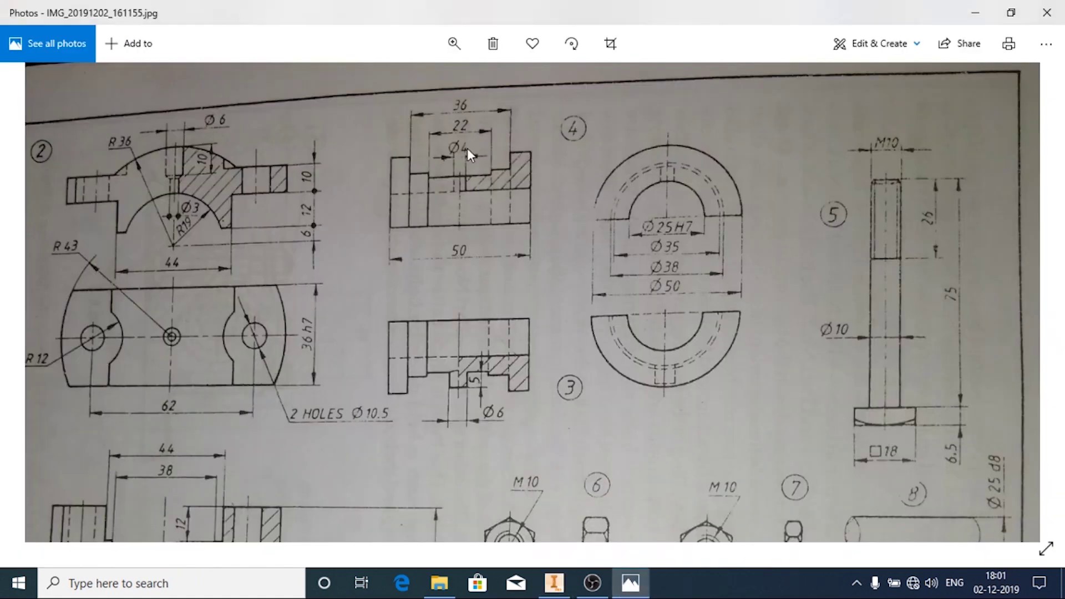
left_click(553, 582)
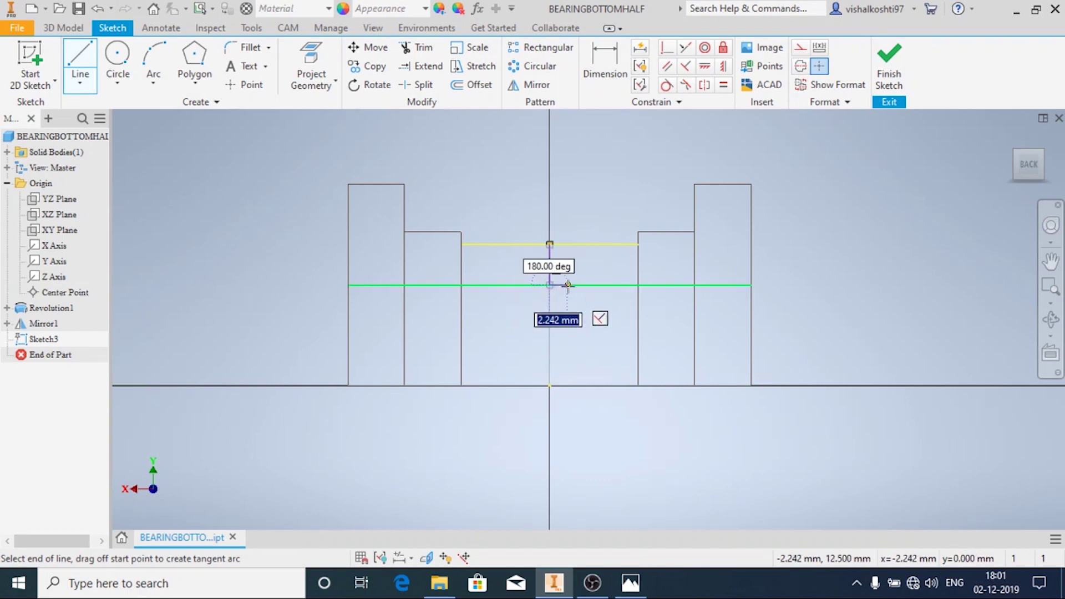
type("2")
key("Return")
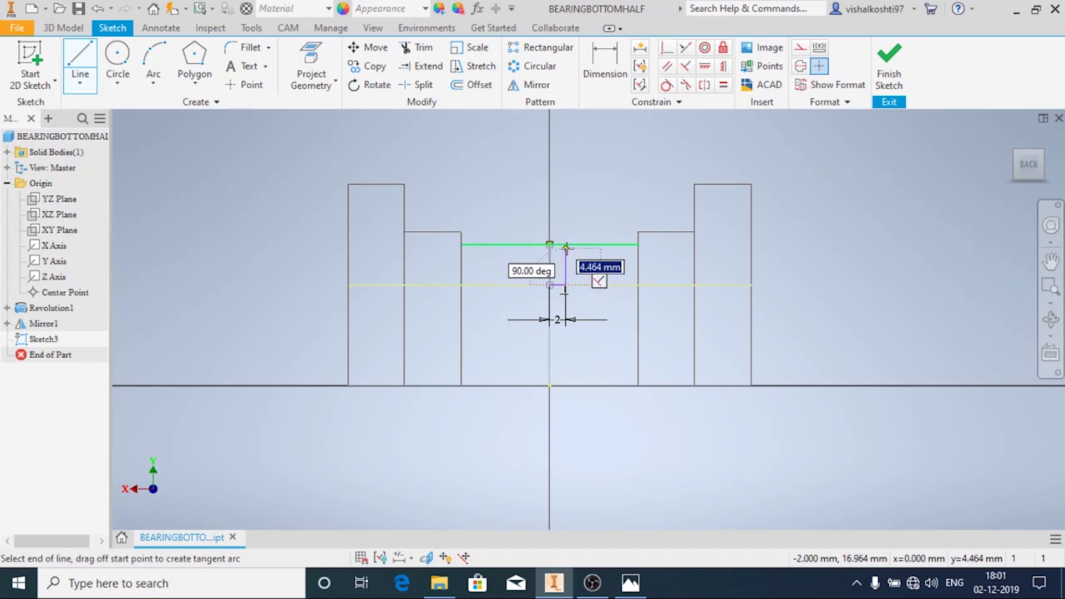
Step: Draw a vertical line up from the 2 mm line's free end and extend it to the middle outer edge
scroll(572, 246, "down", 5)
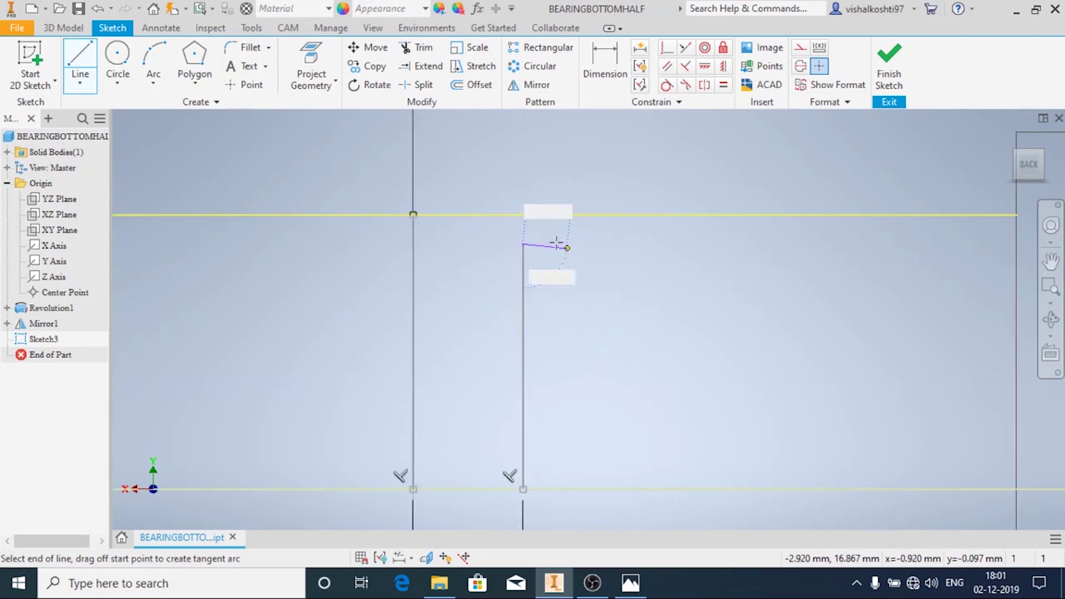
key("Escape")
left_click(521, 271)
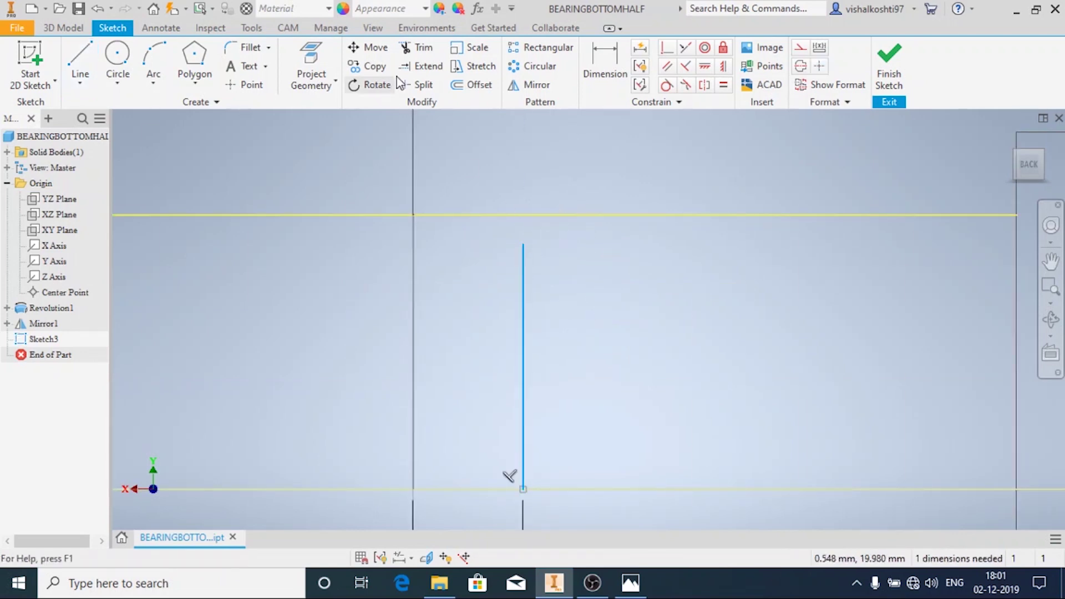
left_click(422, 66)
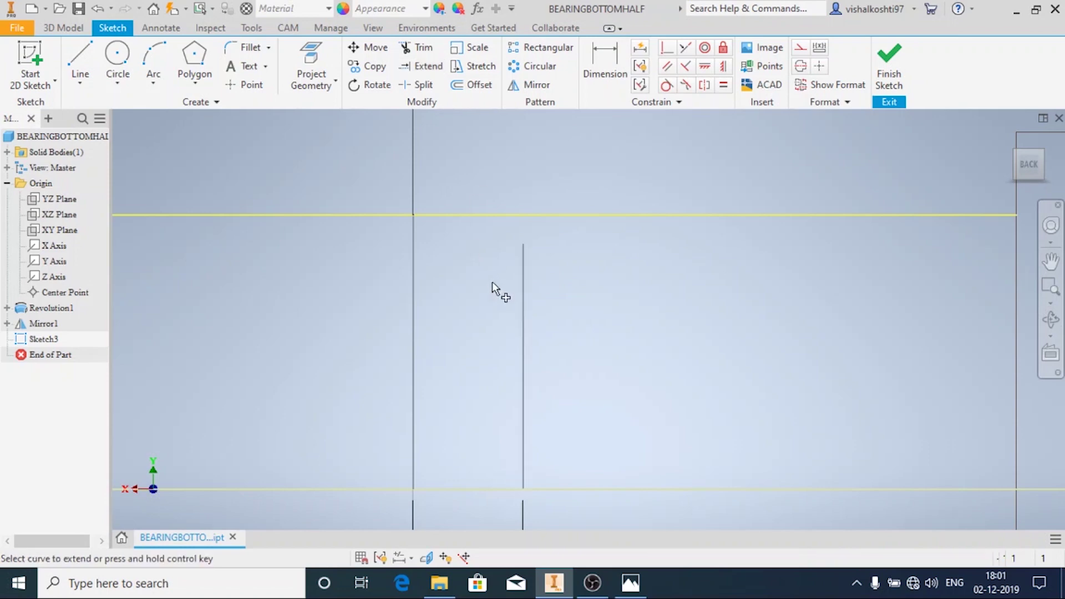
left_click(523, 291)
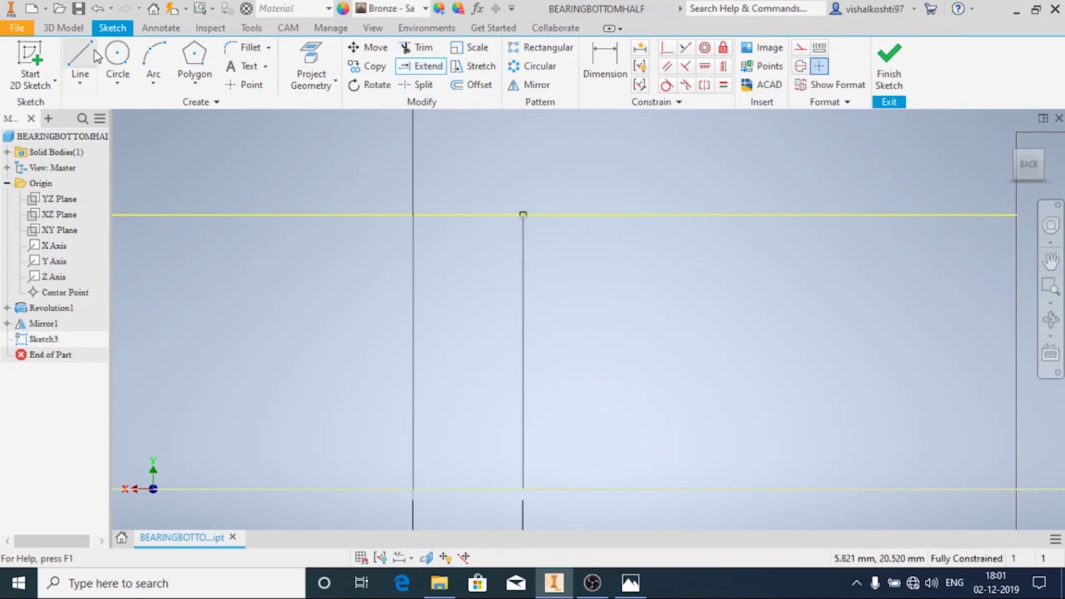
Step: Close the hole profile with a line along the outer edge between the two vertical lines and finish the sketch
left_click(80, 58)
left_click(413, 215)
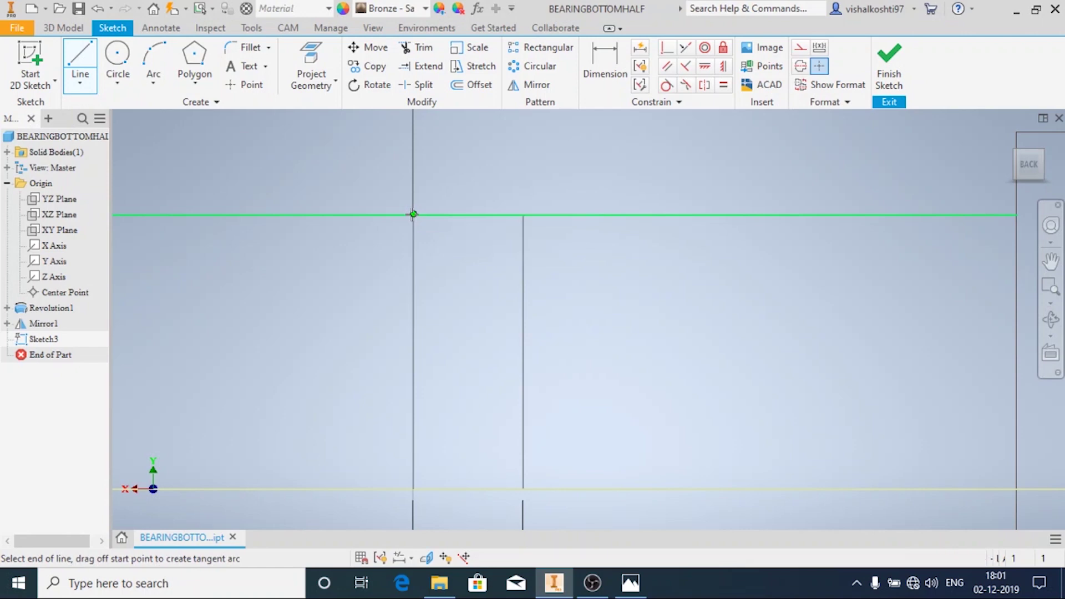
double_click(523, 215)
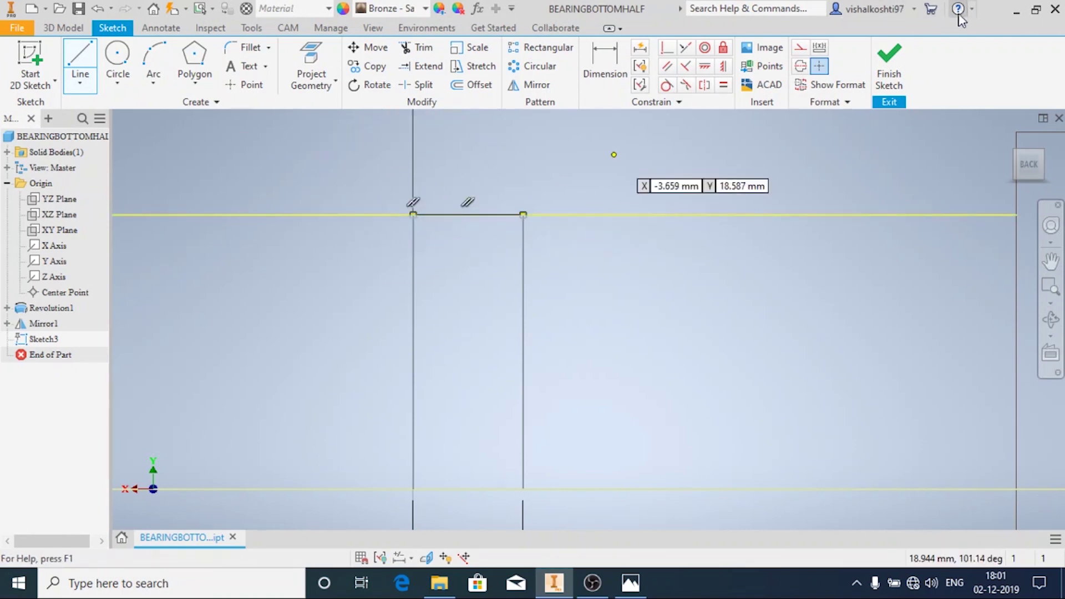
left_click(887, 61)
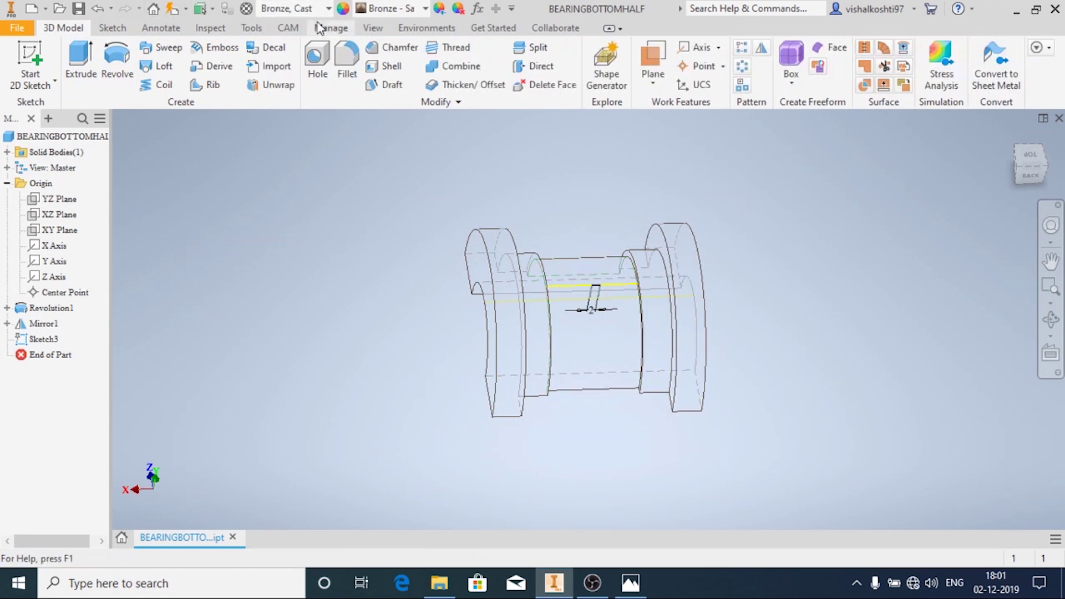
Step: Set the visual style to Shaded with Edges
left_click(373, 28)
left_click(305, 75)
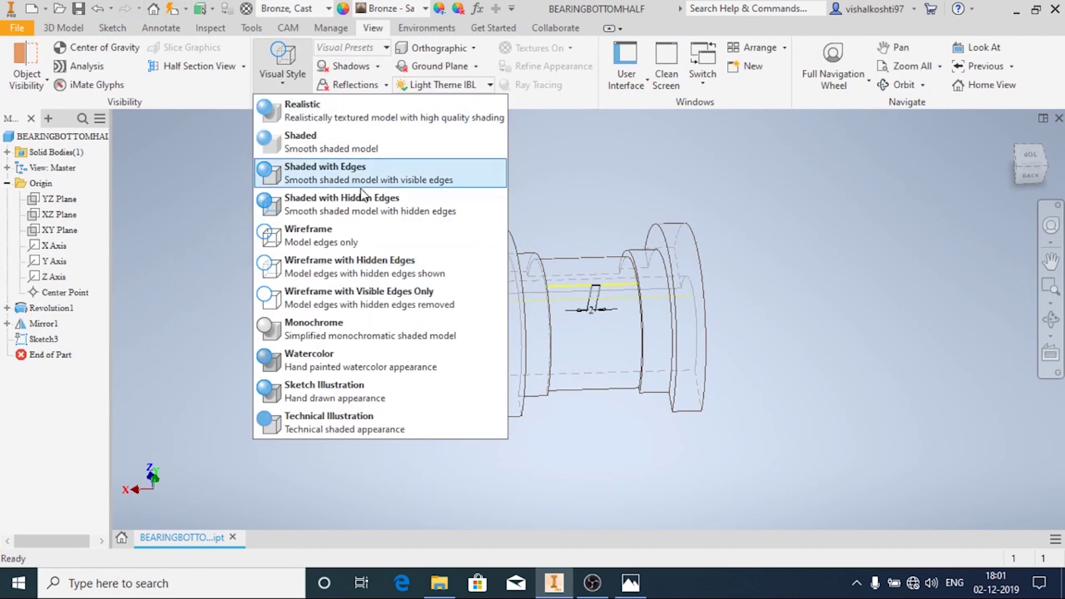
left_click(375, 178)
mouse_move(622, 346)
middle_mouse_down("shift")
mouse_move(589, 352)
mouse_move(610, 331)
middle_mouse_up("shift")
Step: Revolve the rectangular profile 360 degrees about its vertical line on the part's centre as a cut to make the central hole
left_click(63, 28)
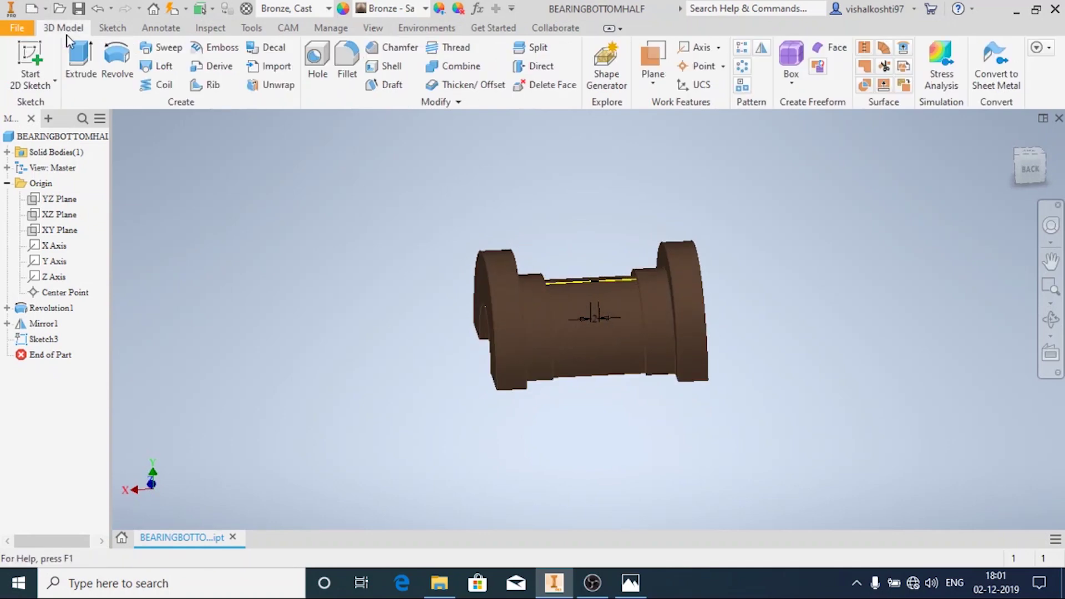
left_click(116, 71)
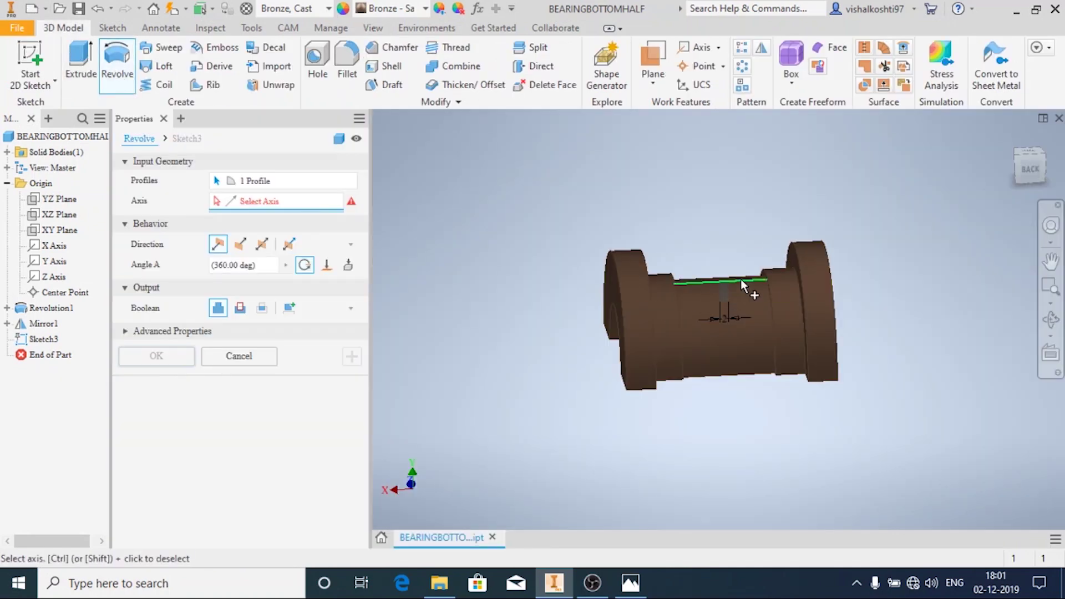
scroll(612, 341, "up", 5)
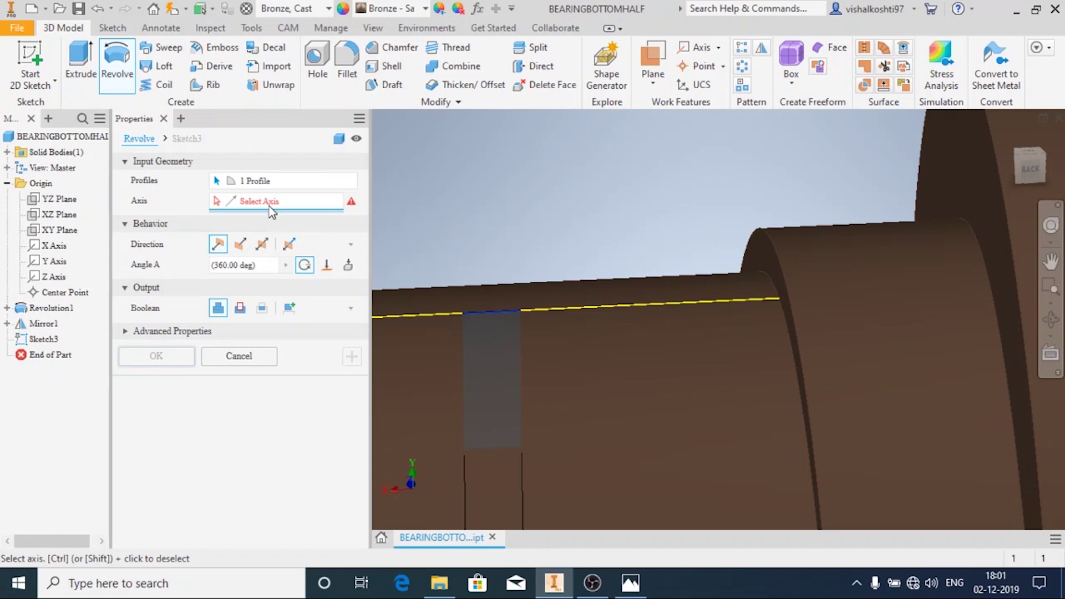
left_click(464, 337)
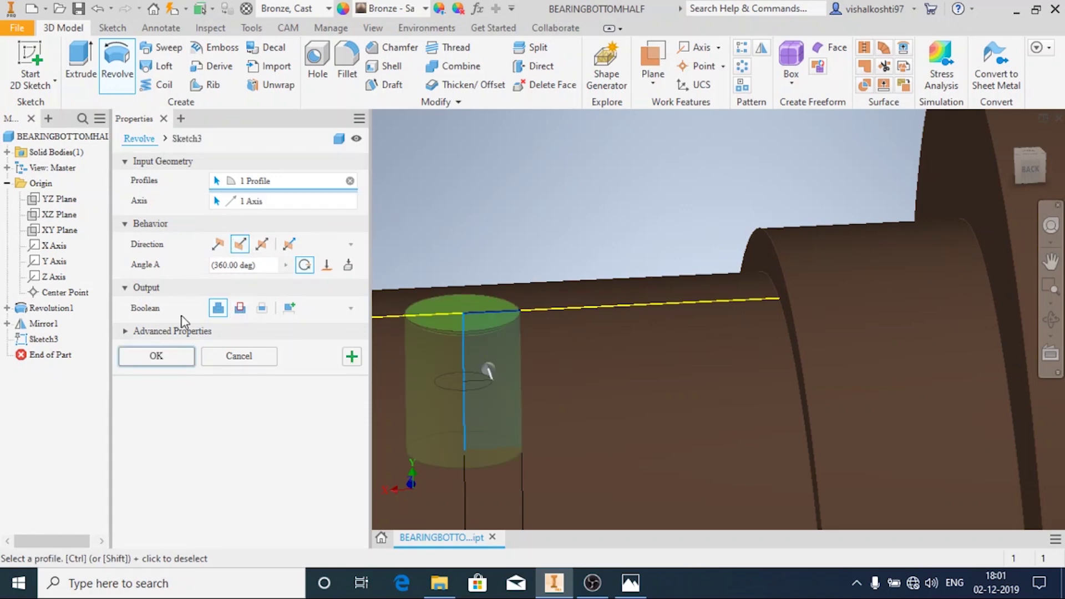
left_click(239, 308)
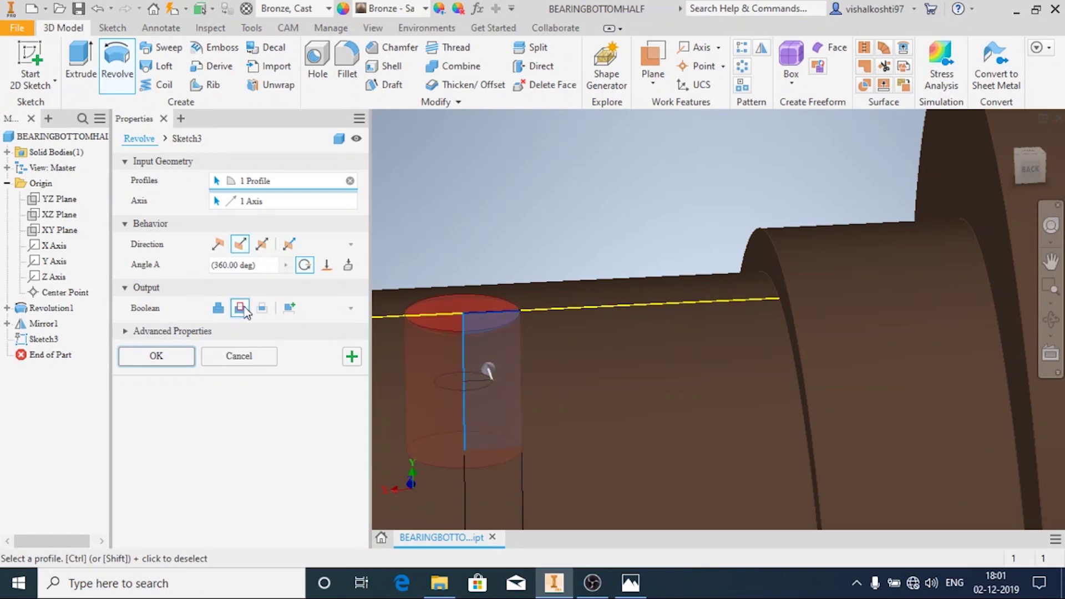
left_click(161, 358)
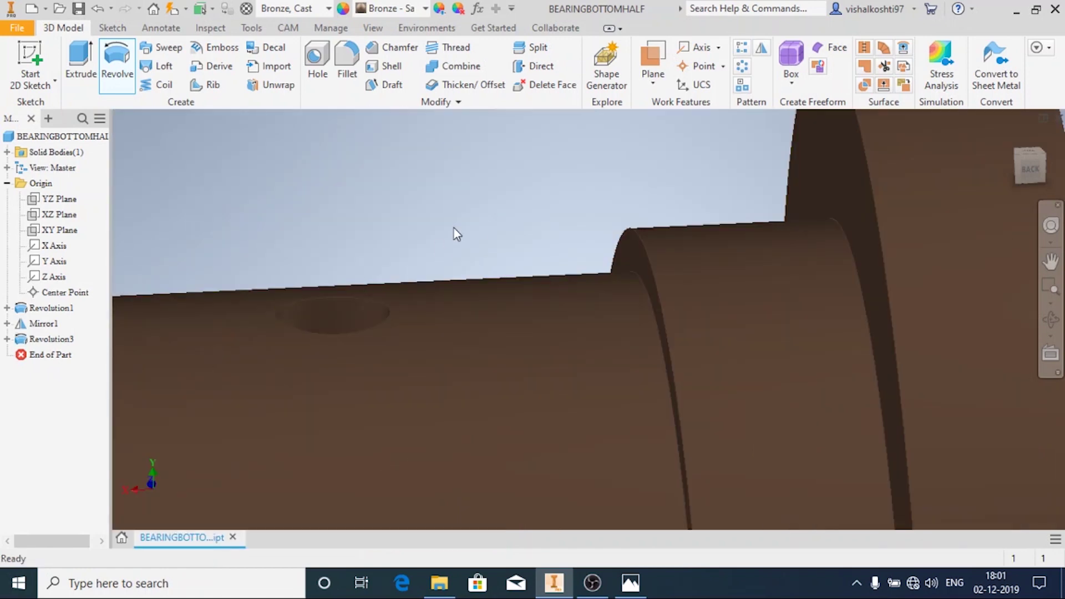
Step: Reopen the hole's sketch for editing and set the visual style to Wireframe with Hidden Edges
key("Home")
middle_click_drag(441, 218, 487, 238, "shift")
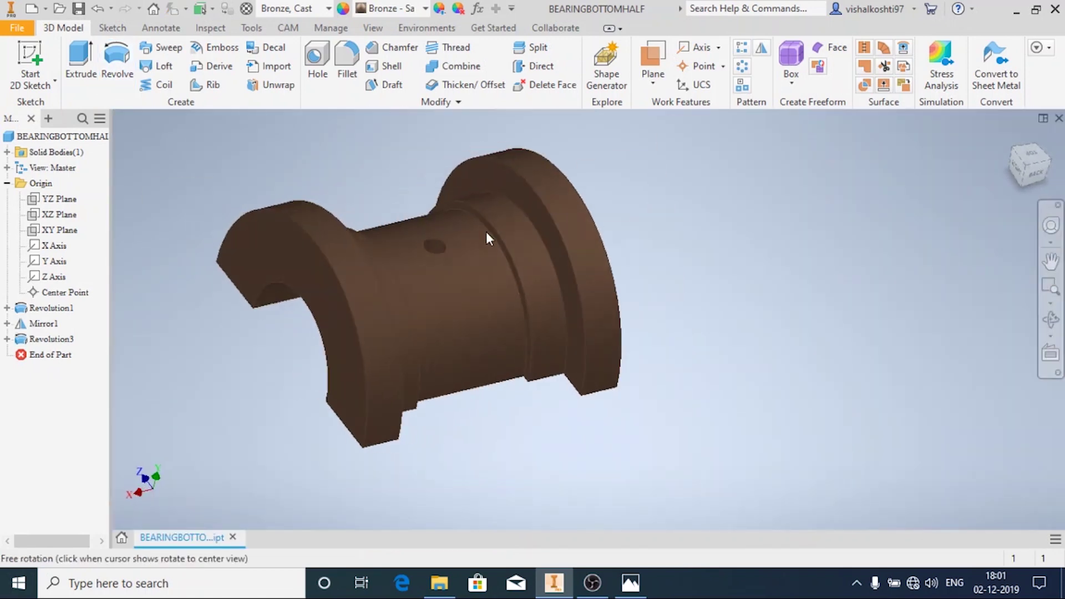
middle_click_drag(521, 435, 587, 408, "shift")
scroll(535, 335, "down", 10)
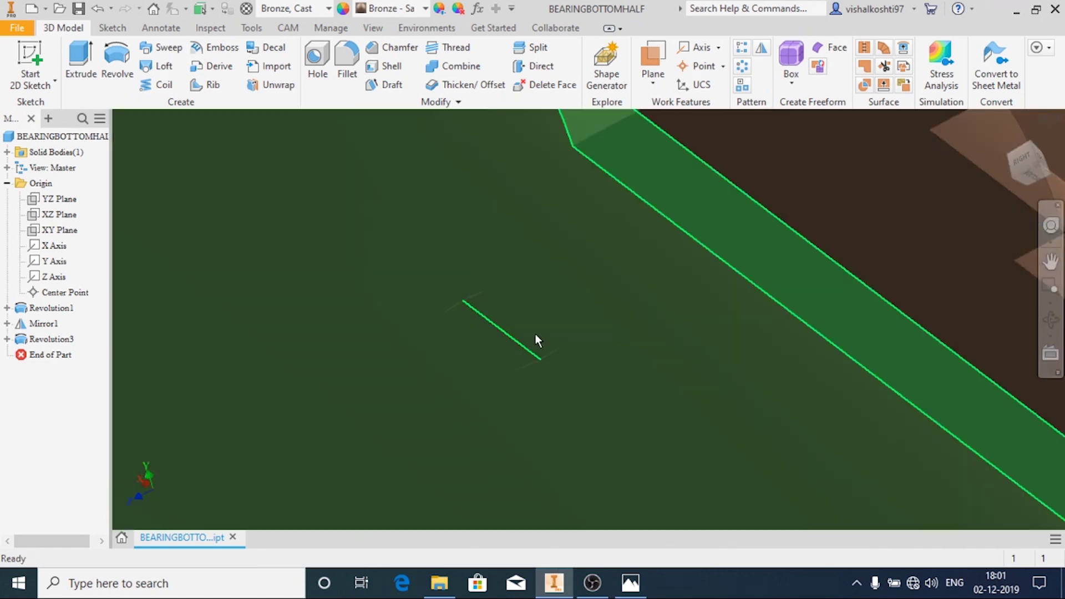
scroll(510, 323, "up", 5)
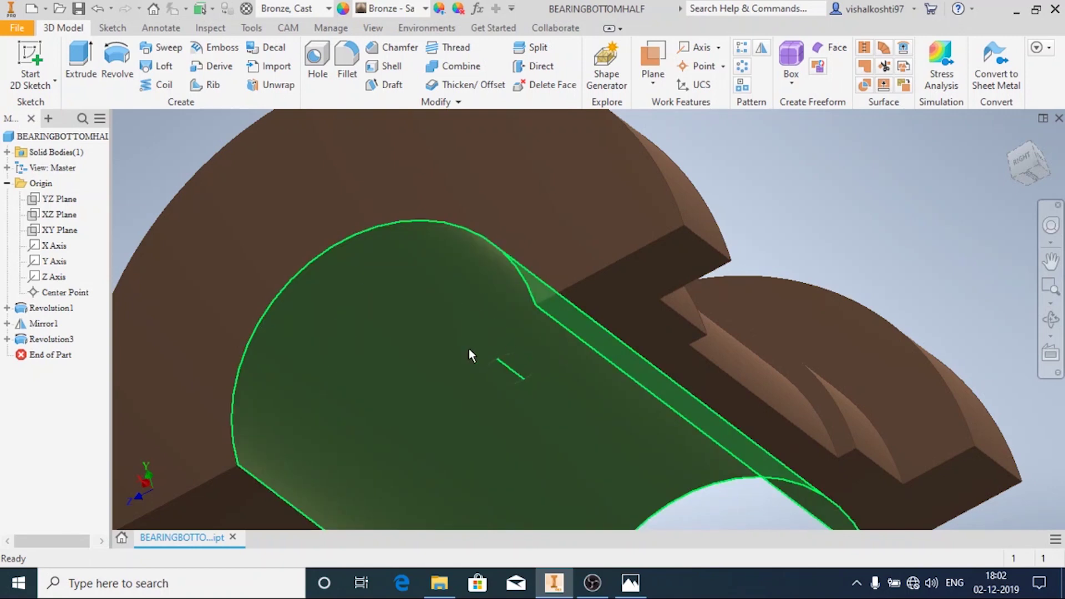
left_click(7, 339)
left_click(55, 357)
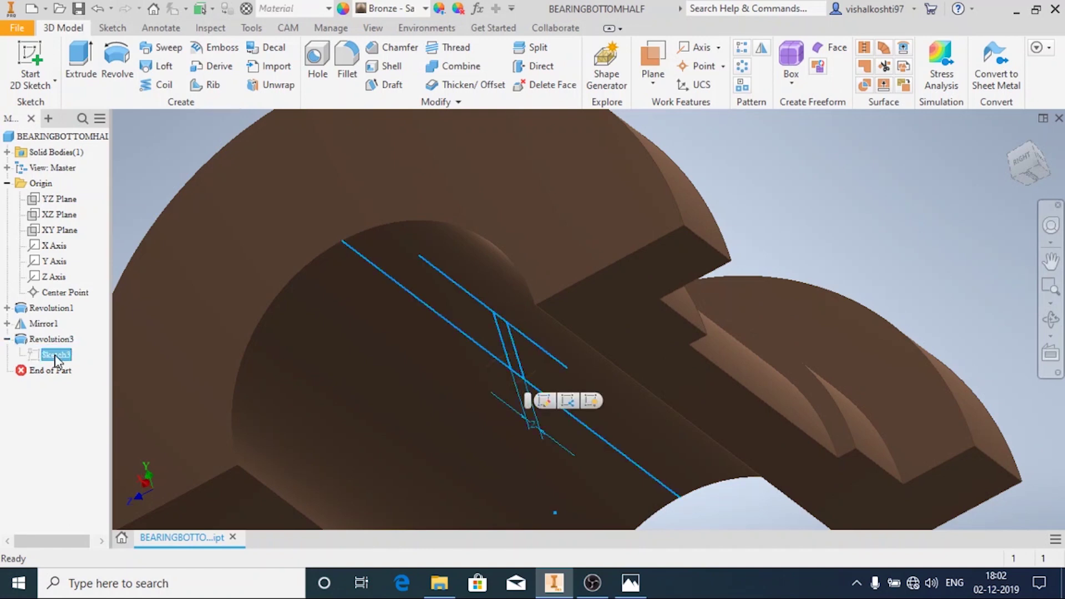
right_click(56, 358)
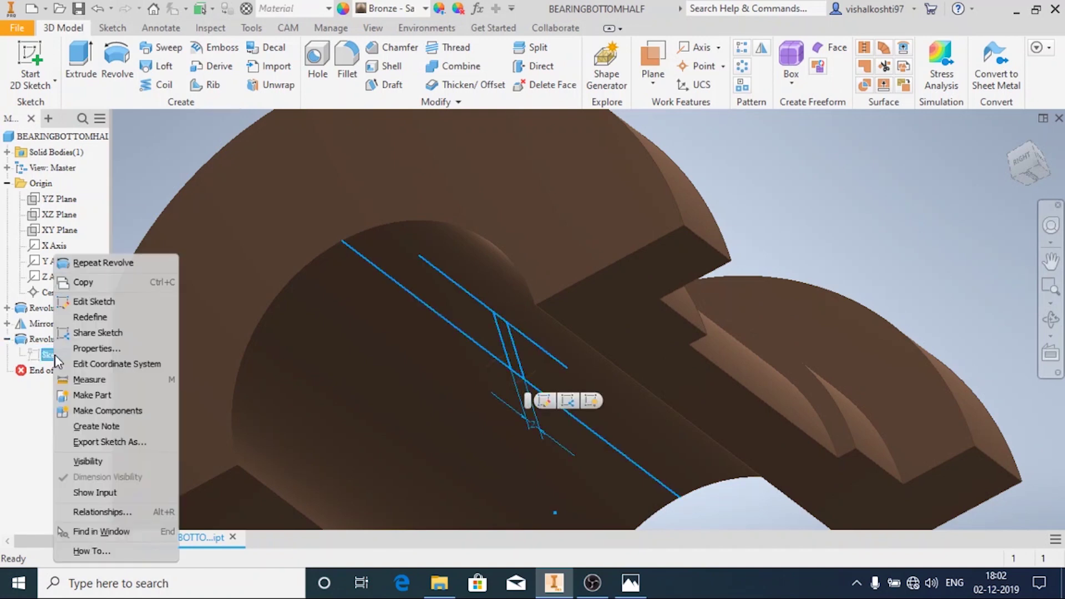
left_click(105, 306)
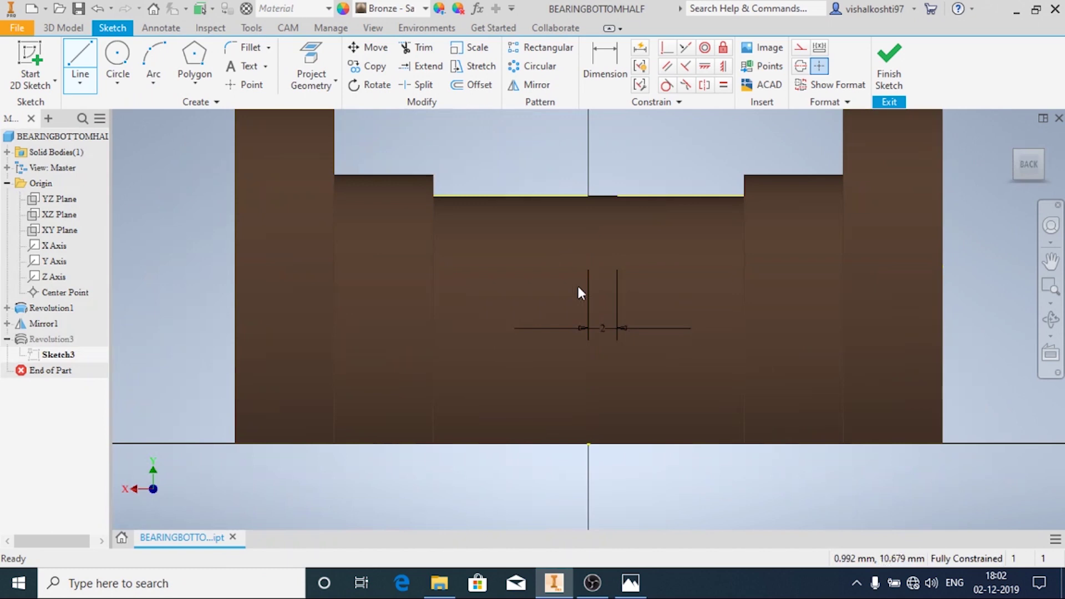
left_click(372, 28)
left_click(282, 72)
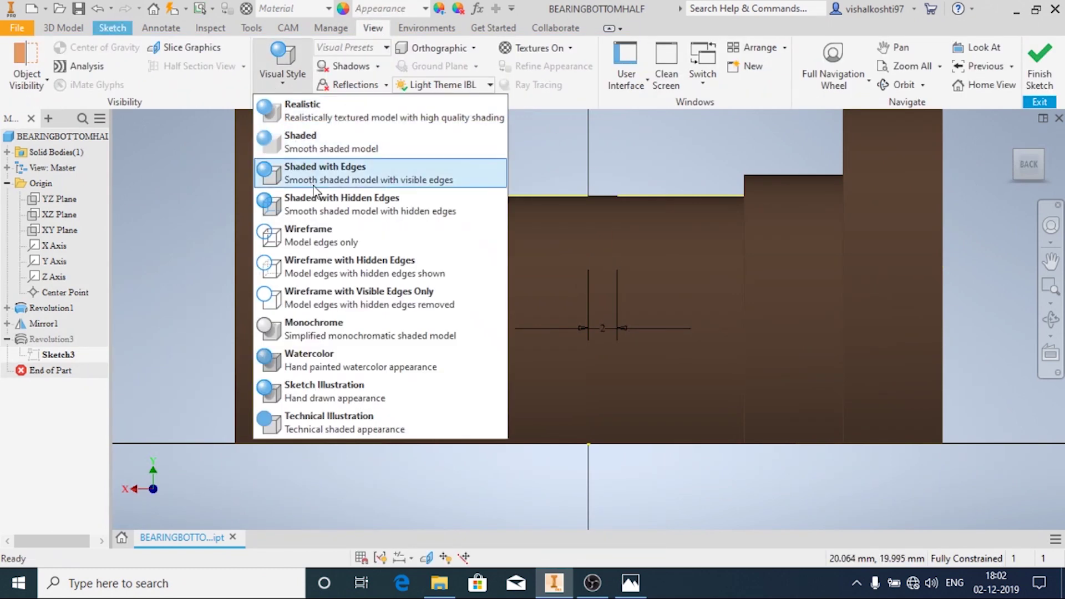
left_click(351, 268)
Step: Move the hole profile's lower line slightly below the bore line so the cut passes through the wall, and finish the sketch
scroll(633, 265, "up", 5)
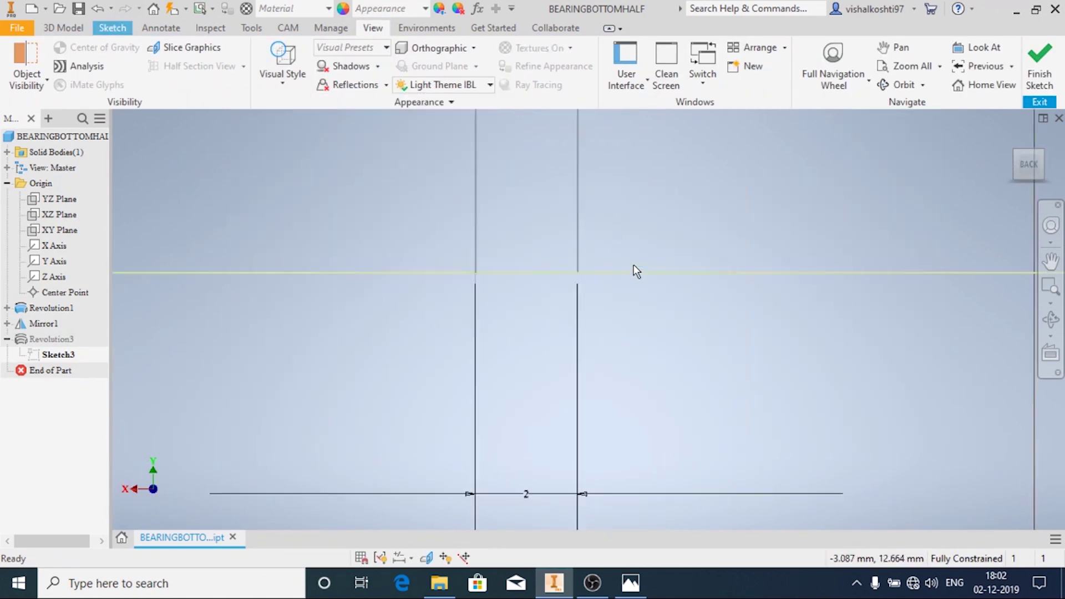
left_click(544, 274)
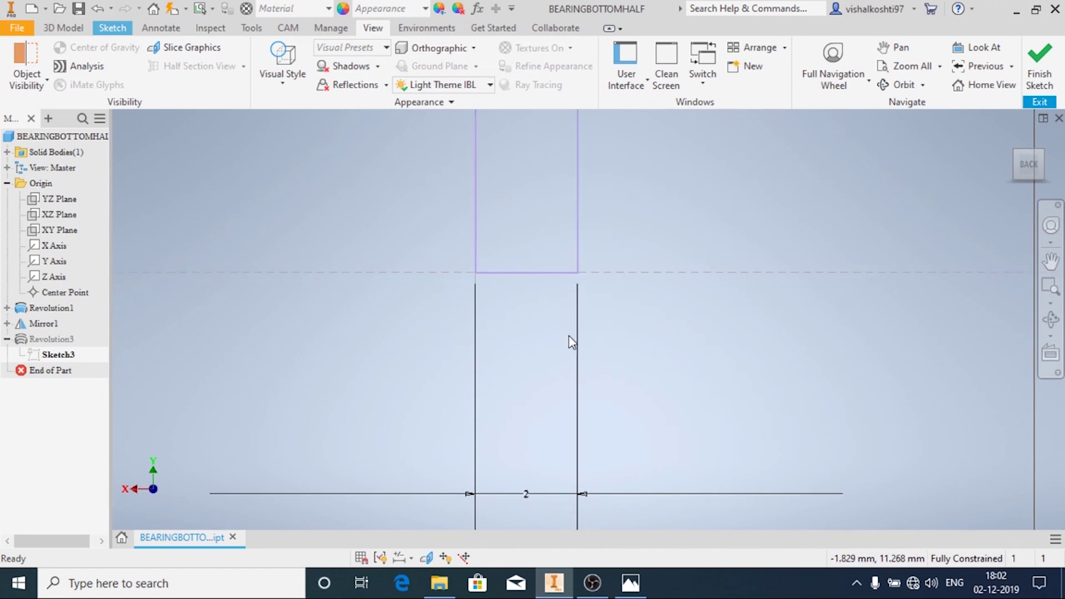
left_click_drag(509, 280, 509, 314)
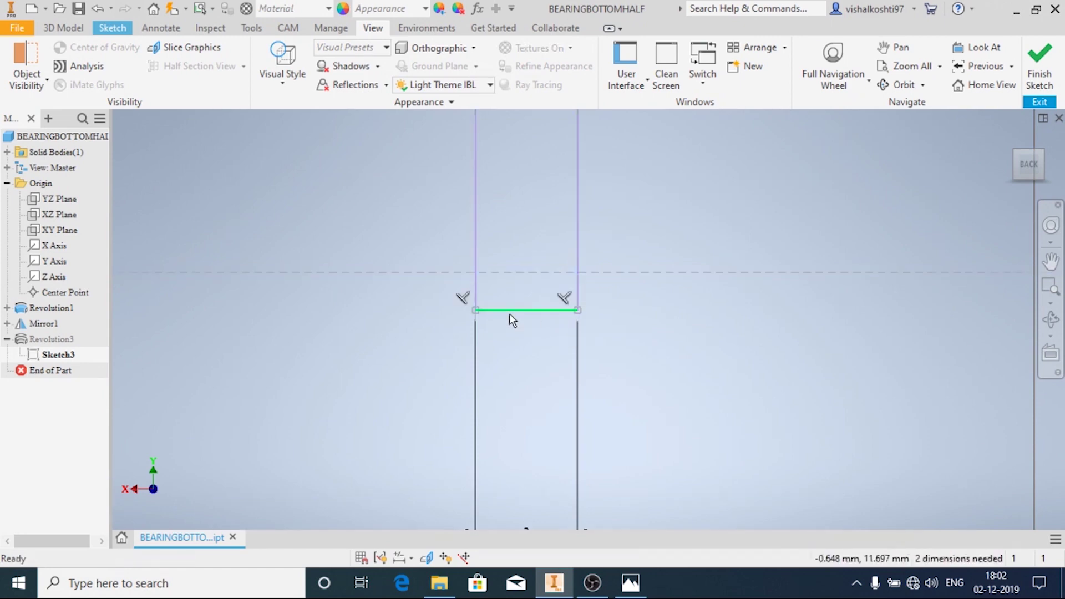
left_click(1037, 78)
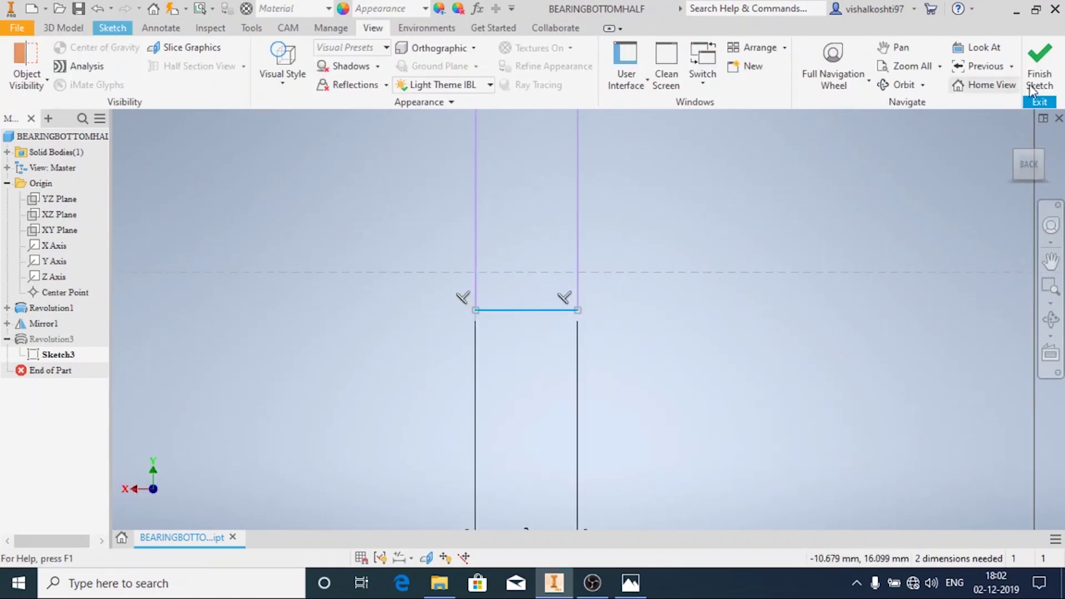
left_click(1032, 89)
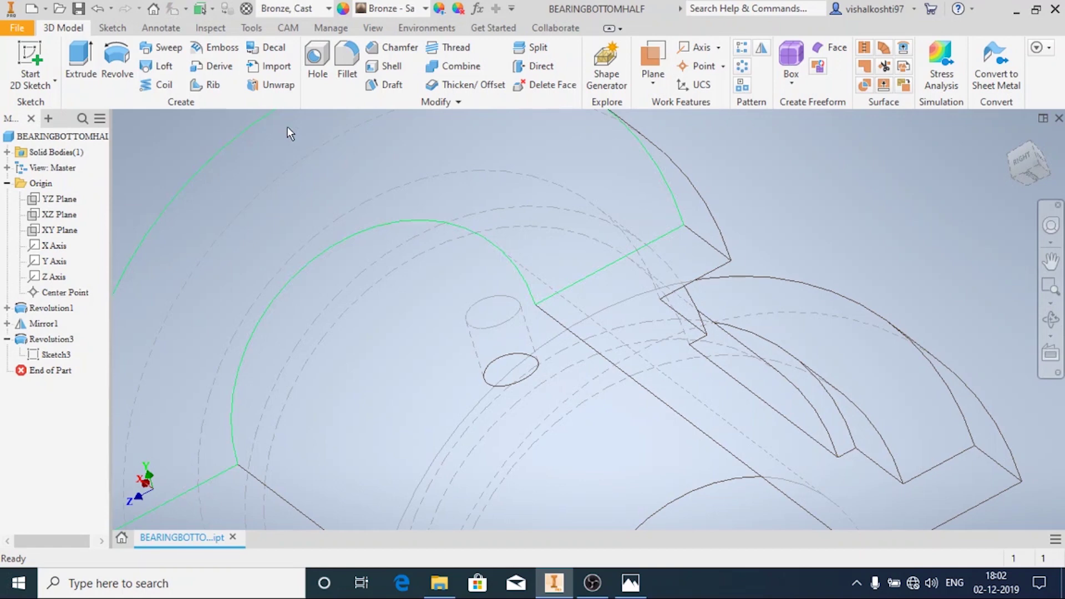
Step: Return the visual style to Shaded with Edges and examine the central hole from inside the bore and from outside
left_click(370, 27)
left_click(281, 75)
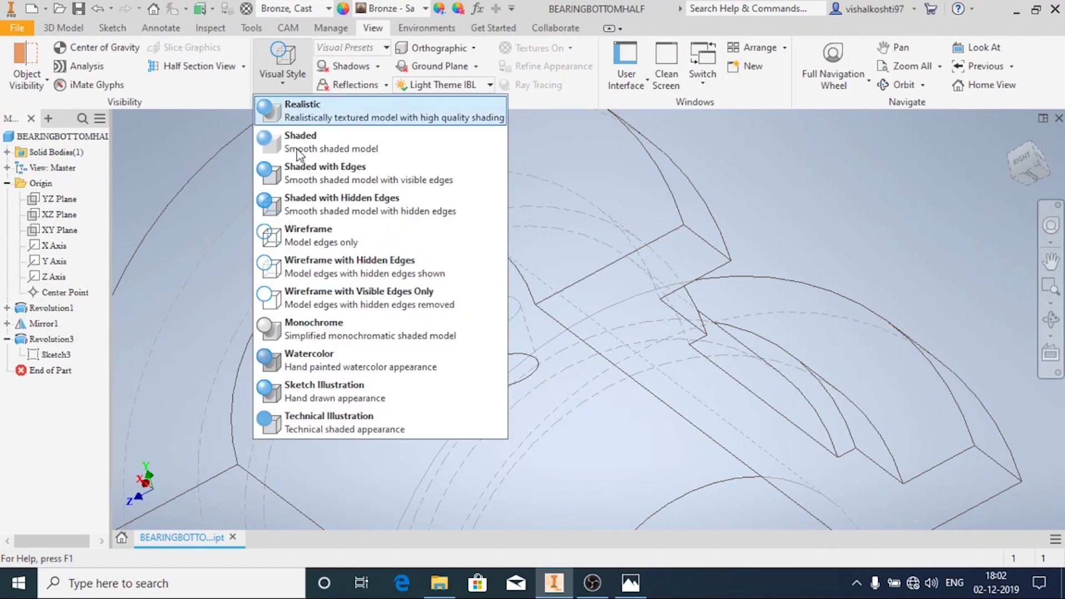
left_click(364, 181)
middle_click_drag(403, 251, 450, 285, "shift")
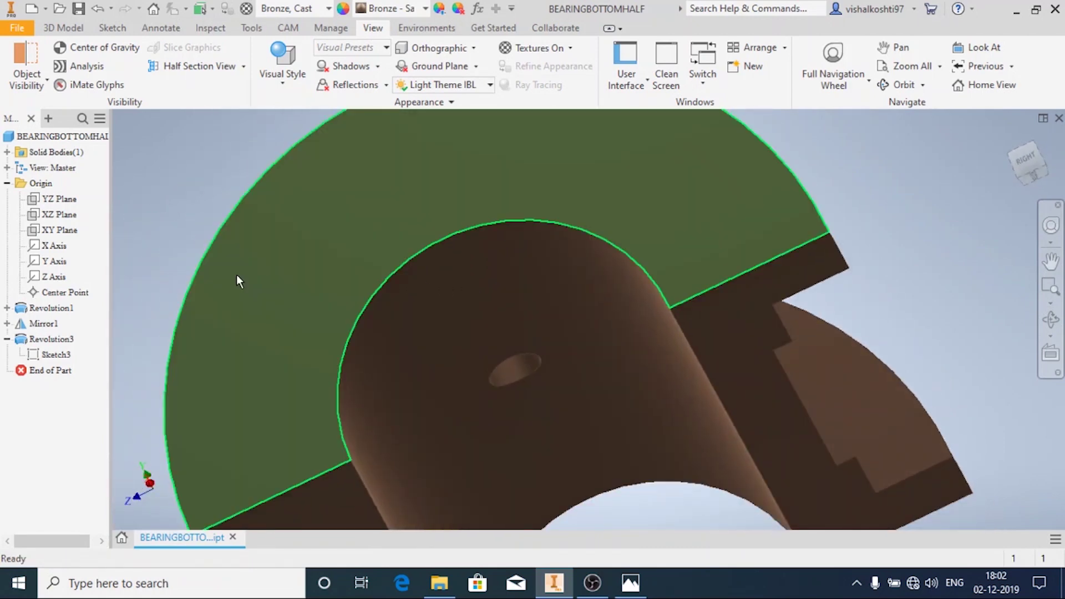
middle_click_drag(199, 218, 252, 254)
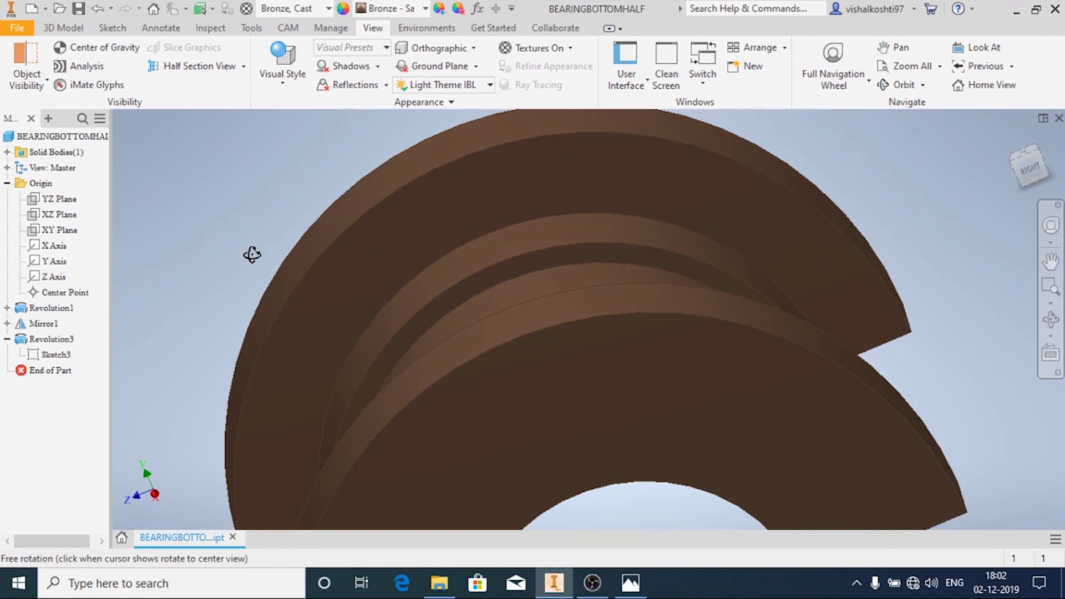
middle_click_drag(252, 256, 194, 281, "shift")
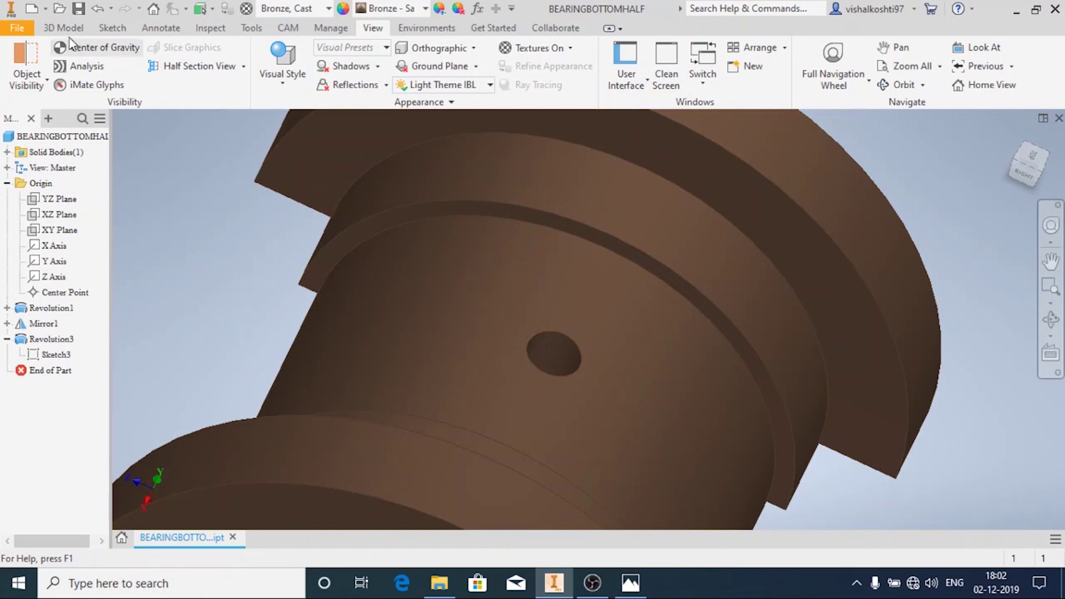
middle_click_drag(254, 301, 188, 272, "shift")
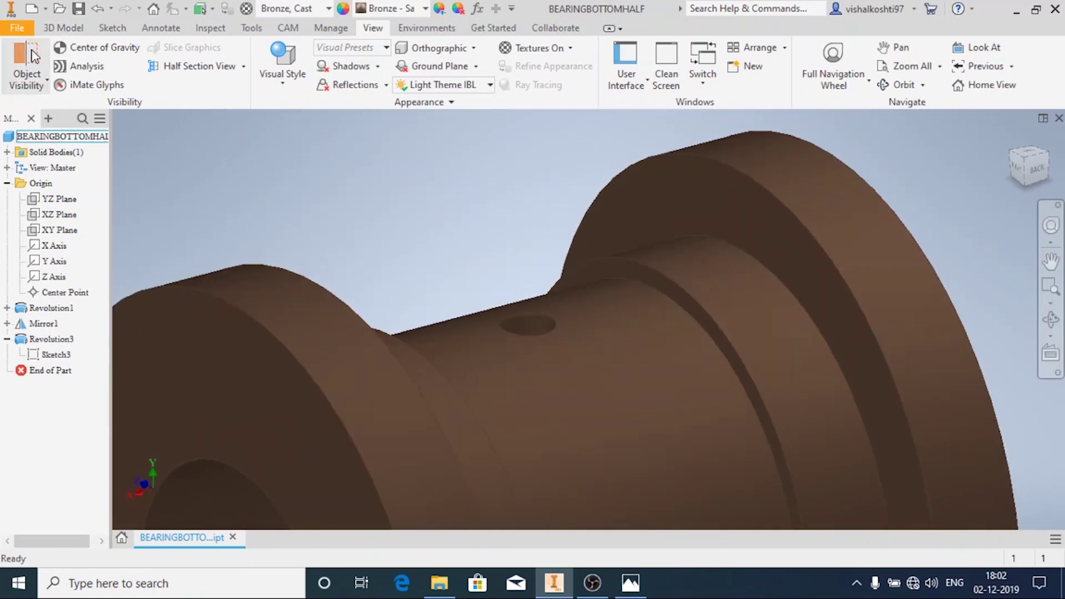
Step: Save the part under the name BEARINGTOPHALF in the plumber block folder, replacing the existing file
left_click(18, 27)
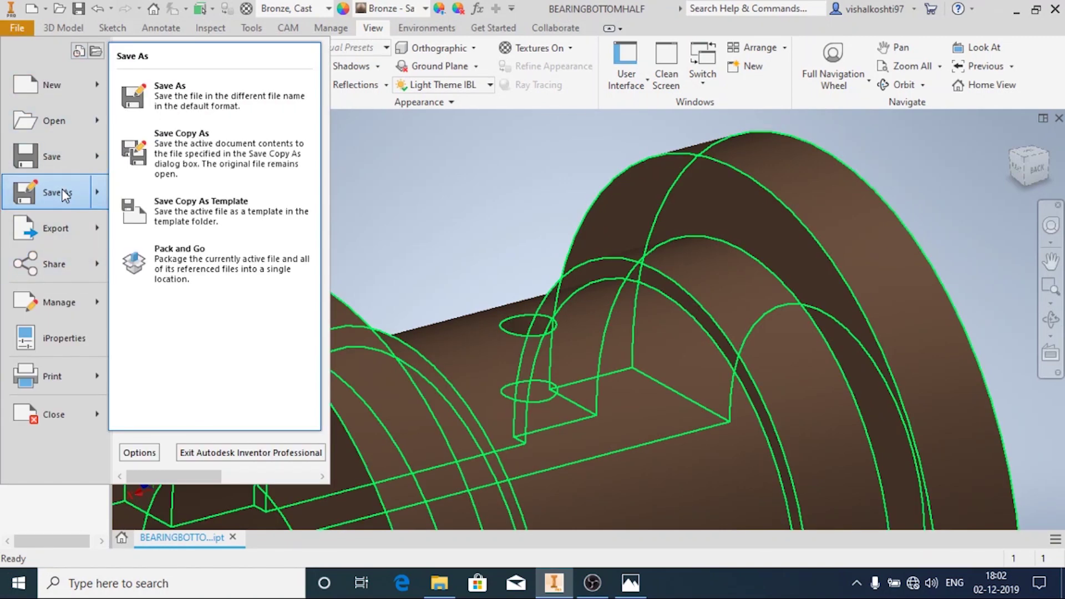
left_click(65, 194)
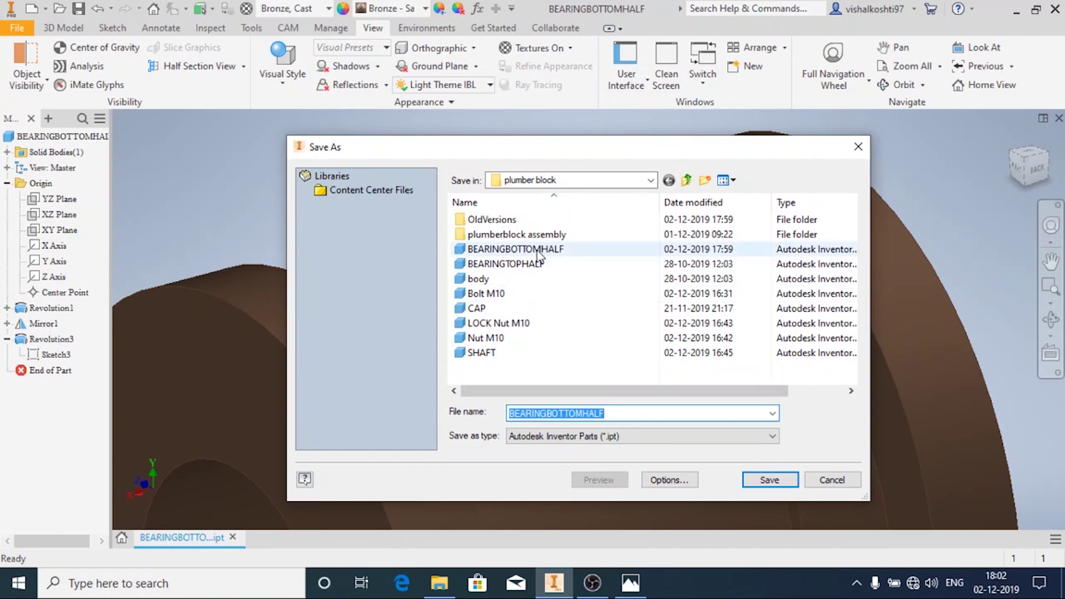
left_click(546, 266)
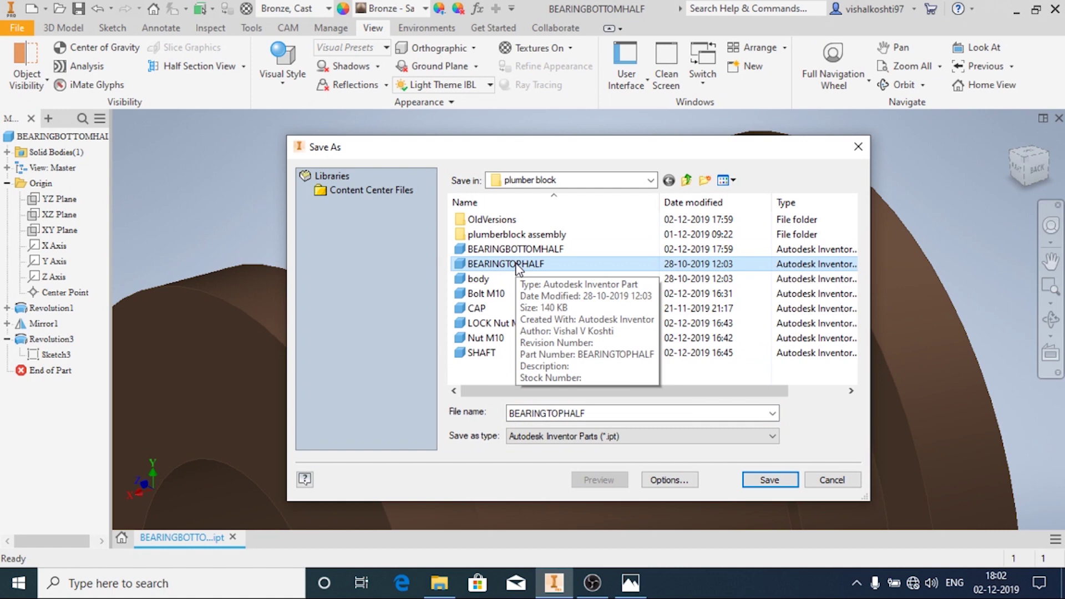
left_click(773, 481)
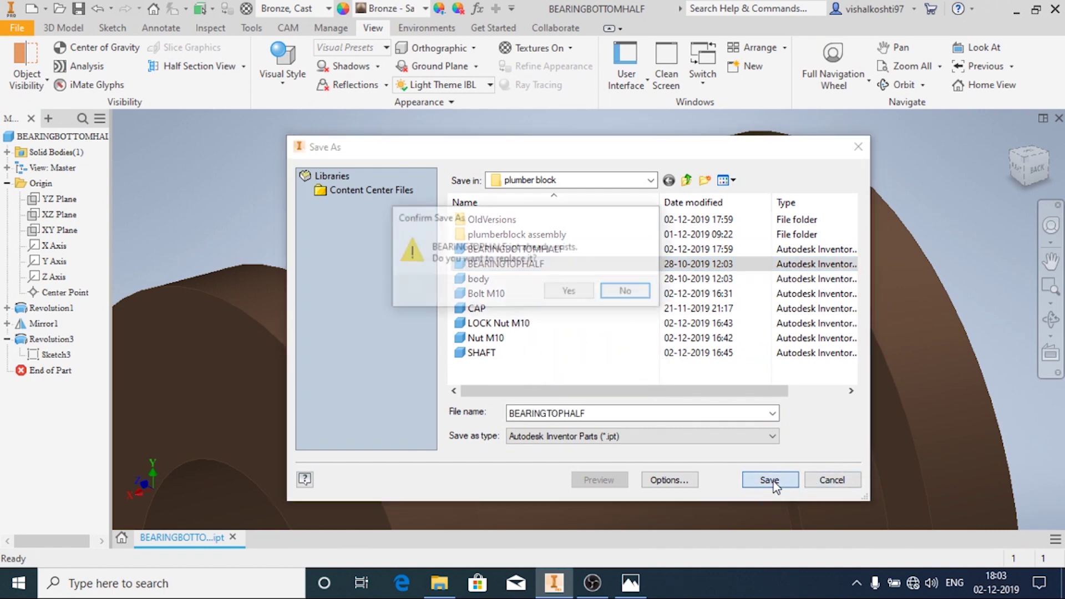
left_click(561, 295)
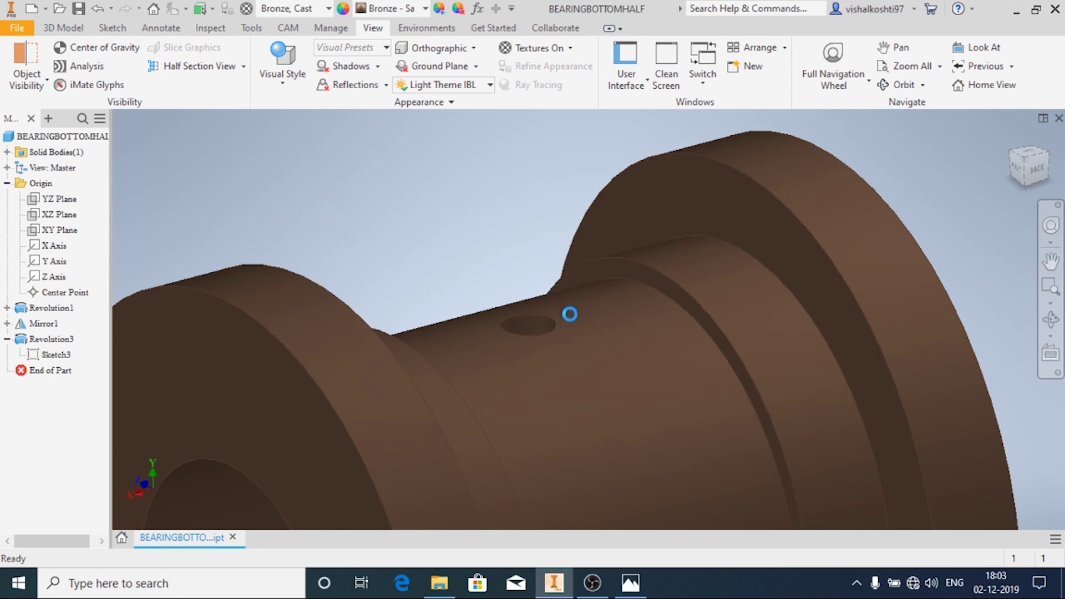
Step: Switch to the reference drawing in Photos and examine the views of the two bearing halves, parts 3 and 4
left_click(631, 582)
scroll(660, 371, "up", 3)
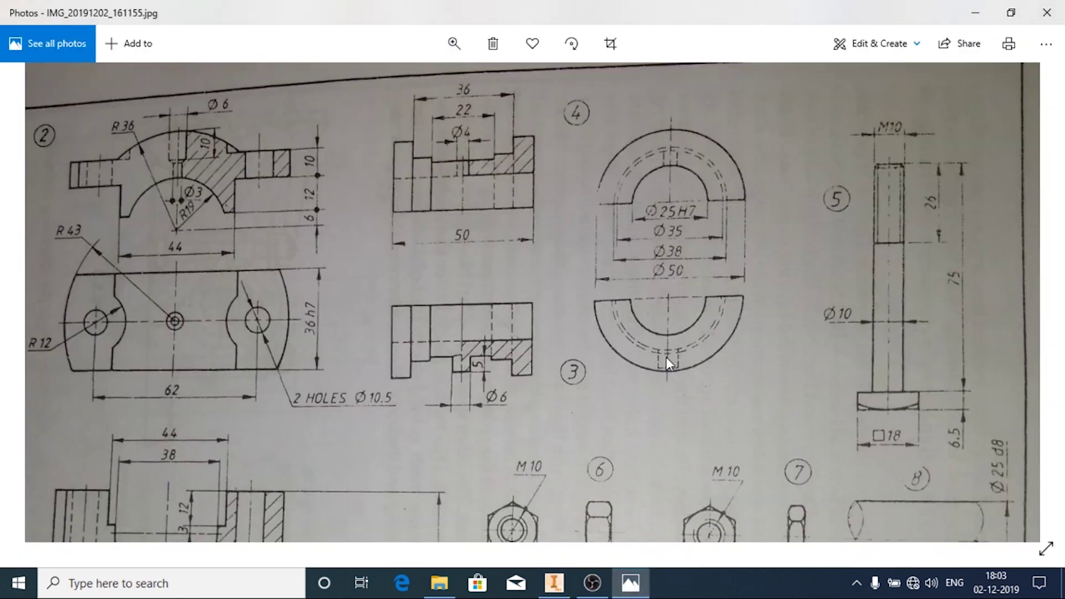